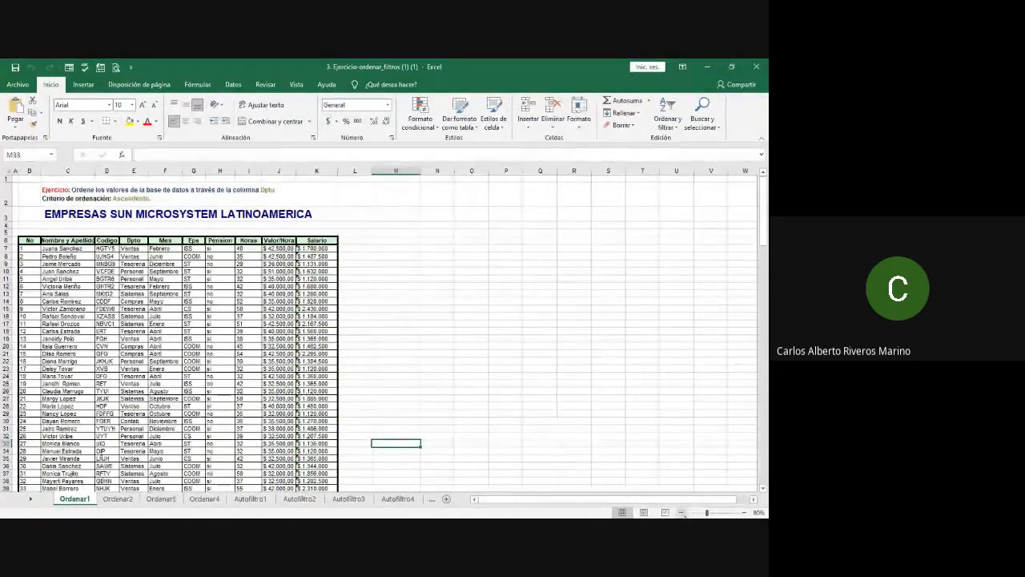
- Enlarge the Ordenar1 sheet to 118% and examine the exercise instructions and the extent of the employee table
left_click_drag(708, 513, 712, 513)
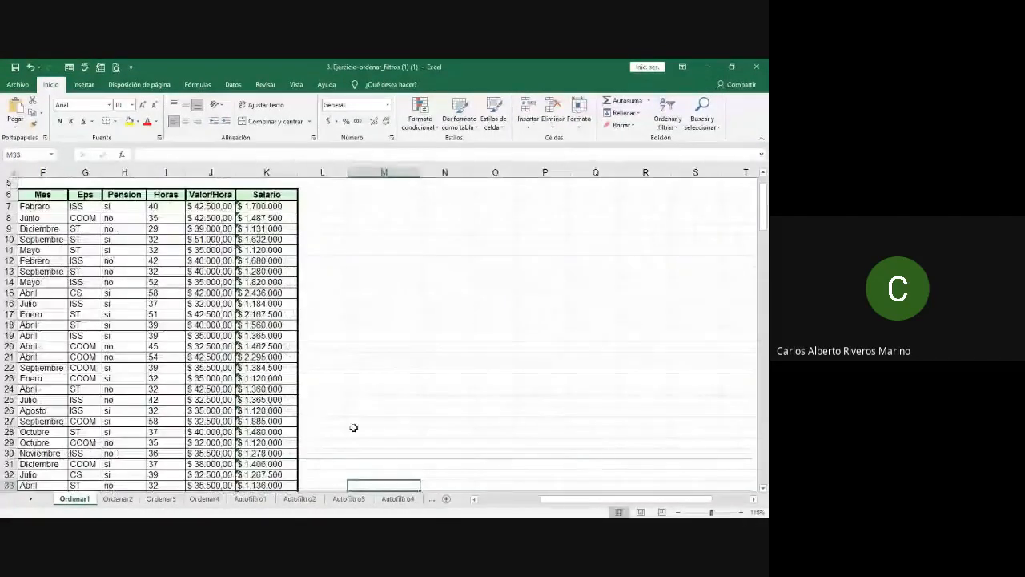
left_click(485, 499)
left_click(486, 499)
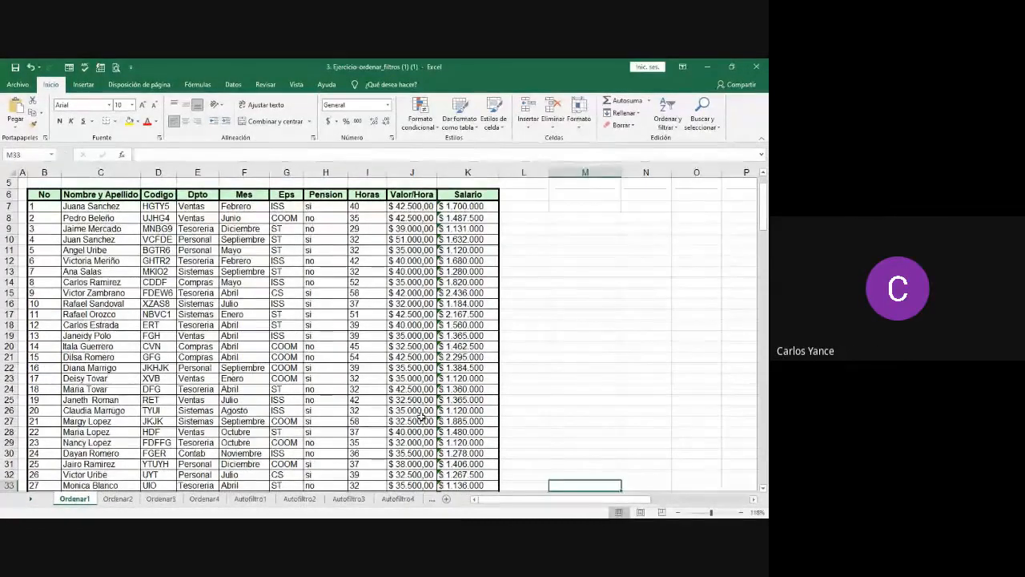
scroll(437, 350, "up", 2)
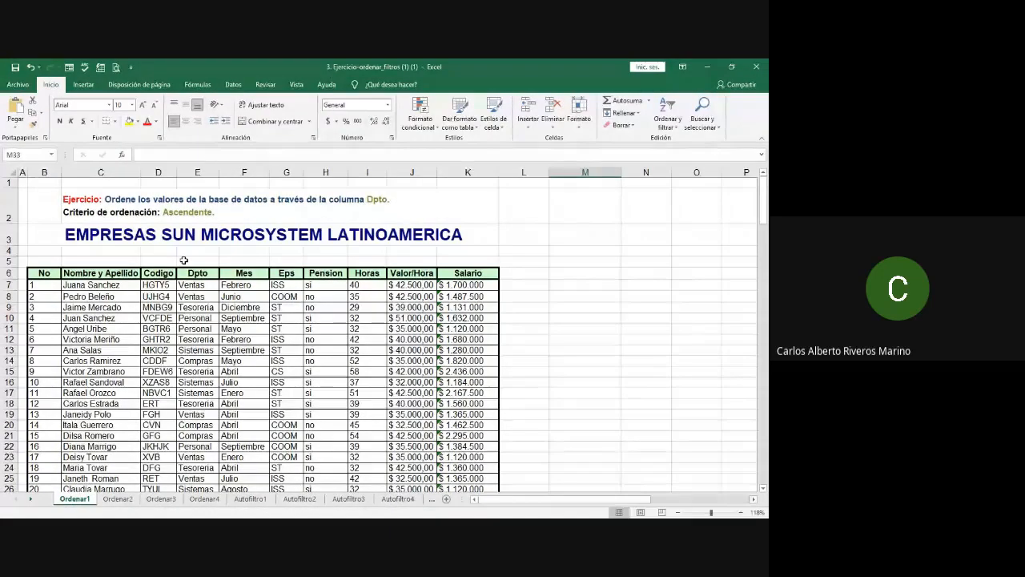
scroll(469, 354, "down", 5)
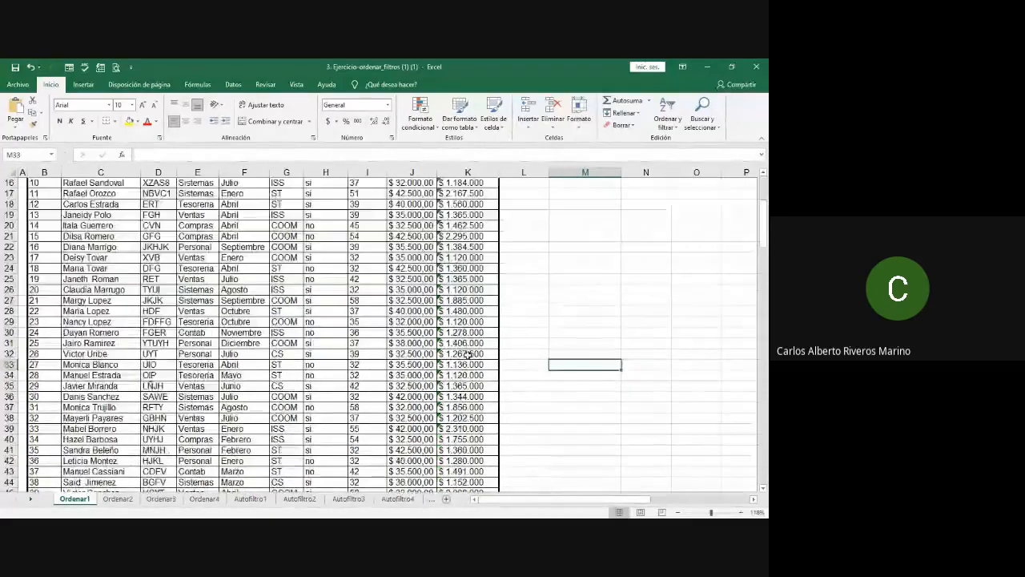
scroll(469, 354, "up", 4)
scroll(469, 354, "down", 8)
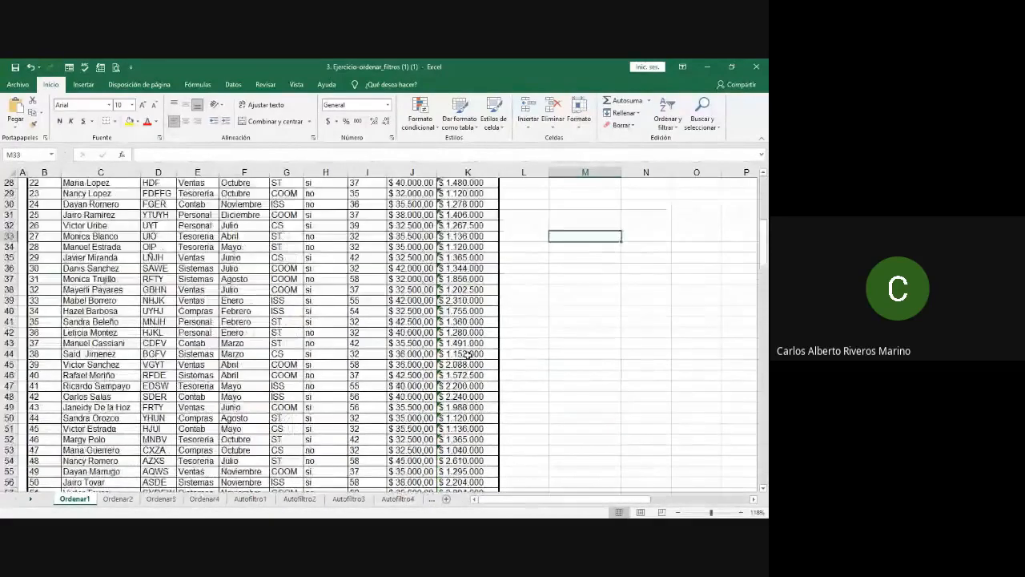
scroll(469, 354, "down", 18)
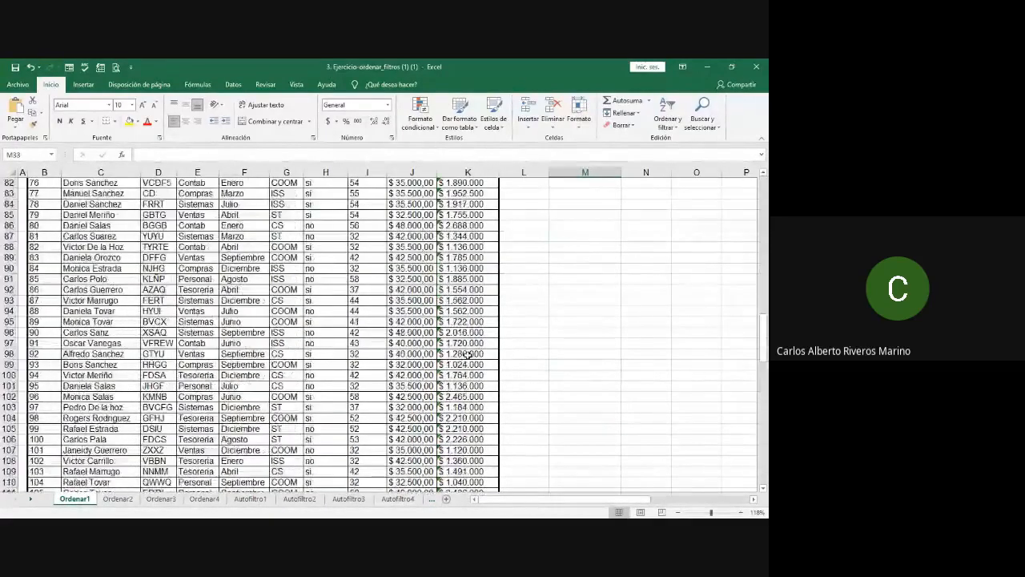
scroll(469, 354, "up", 20)
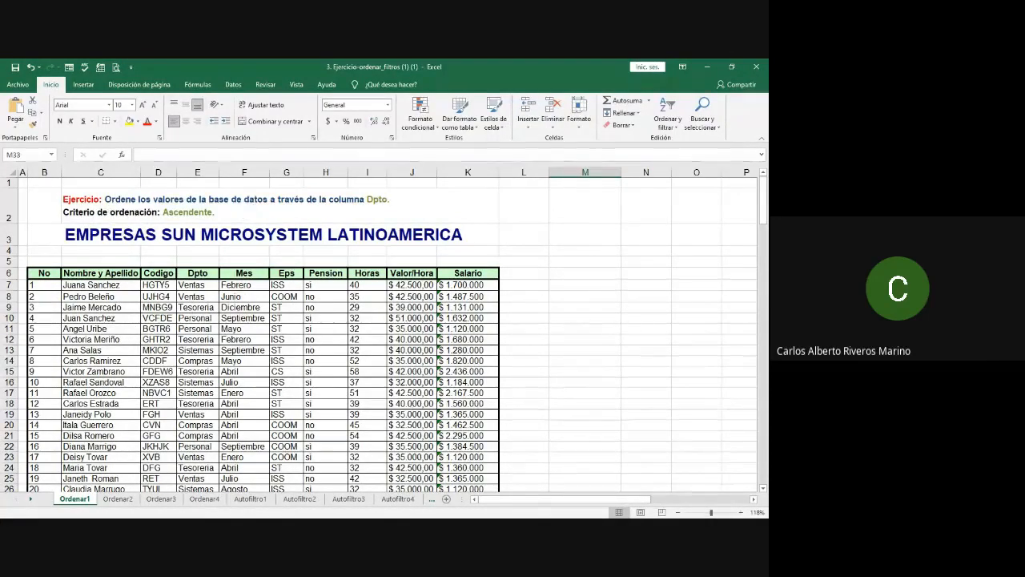
key("alt+Tab")
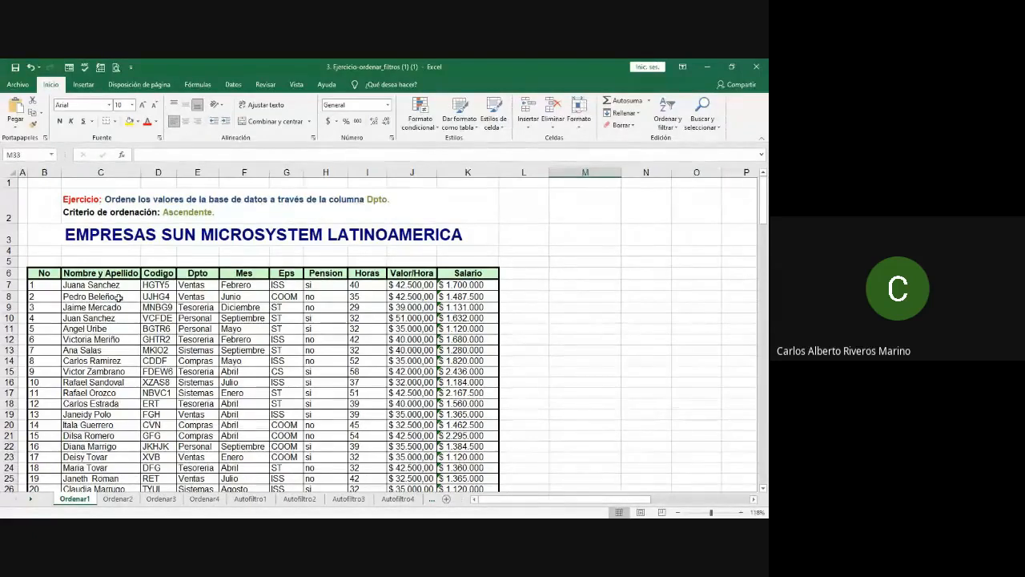
- Sort the whole employee table B6:K172 by the cell values of the Dpto column from A to Z, treating the first row as headers
left_click(46, 274)
left_click_drag(73, 279, 467, 462)
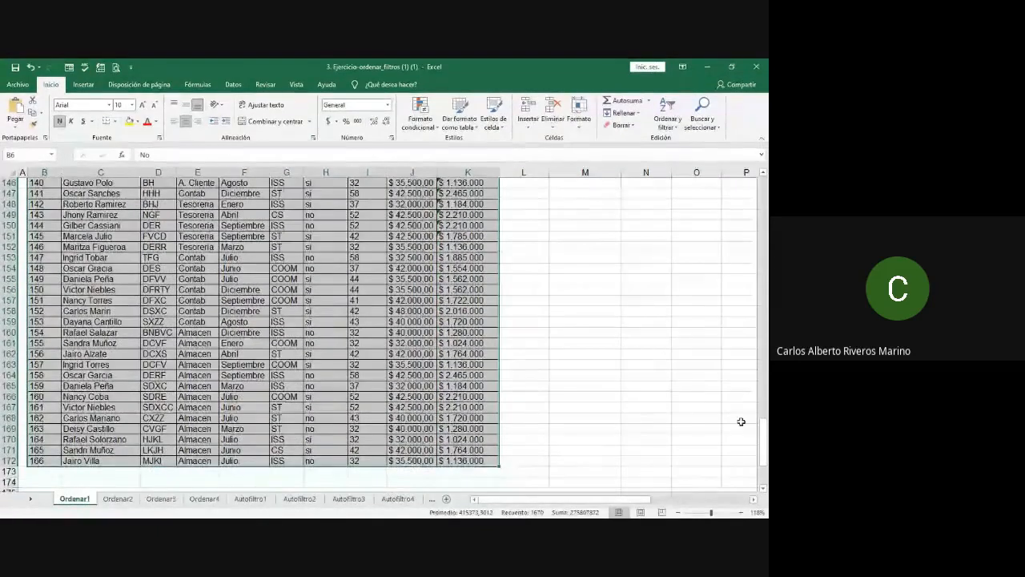
left_click_drag(763, 437, 761, 180)
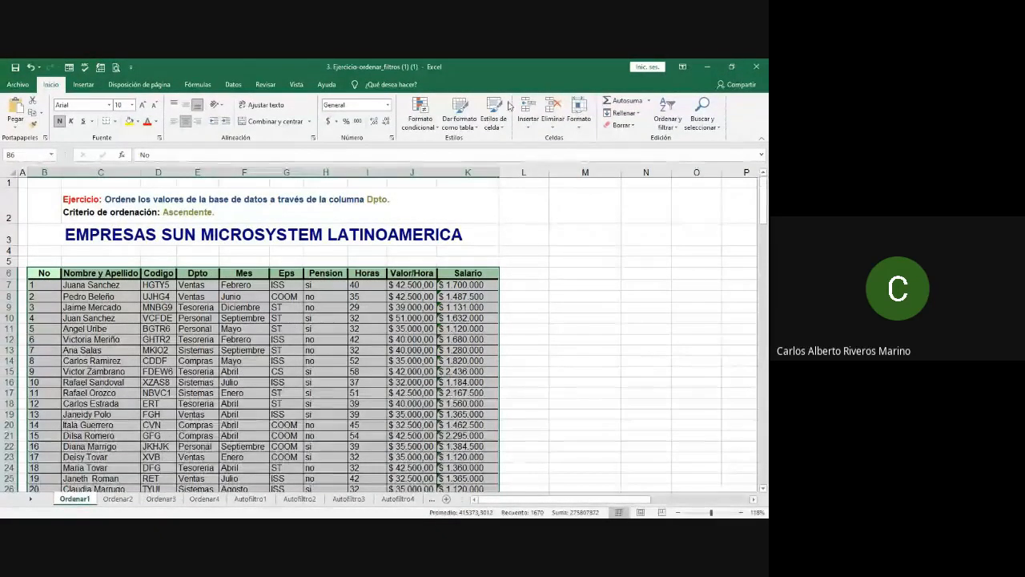
left_click(234, 85)
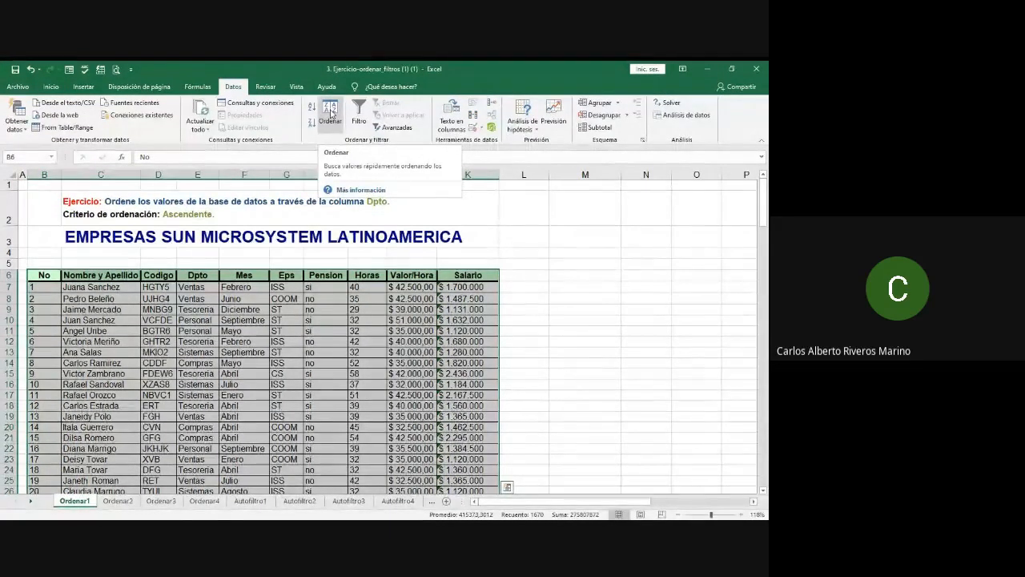
left_click(331, 113)
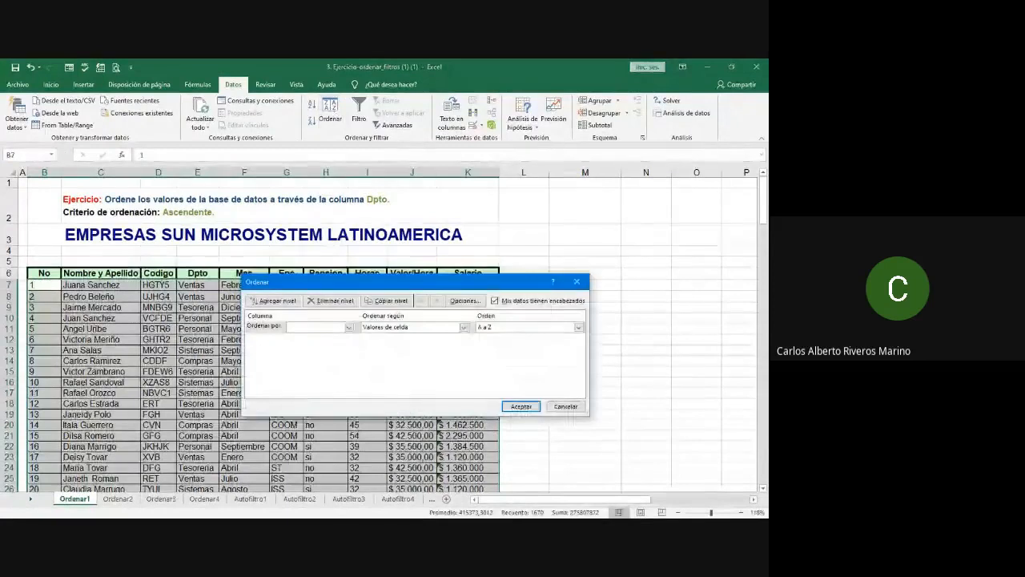
left_click_drag(400, 282, 445, 215)
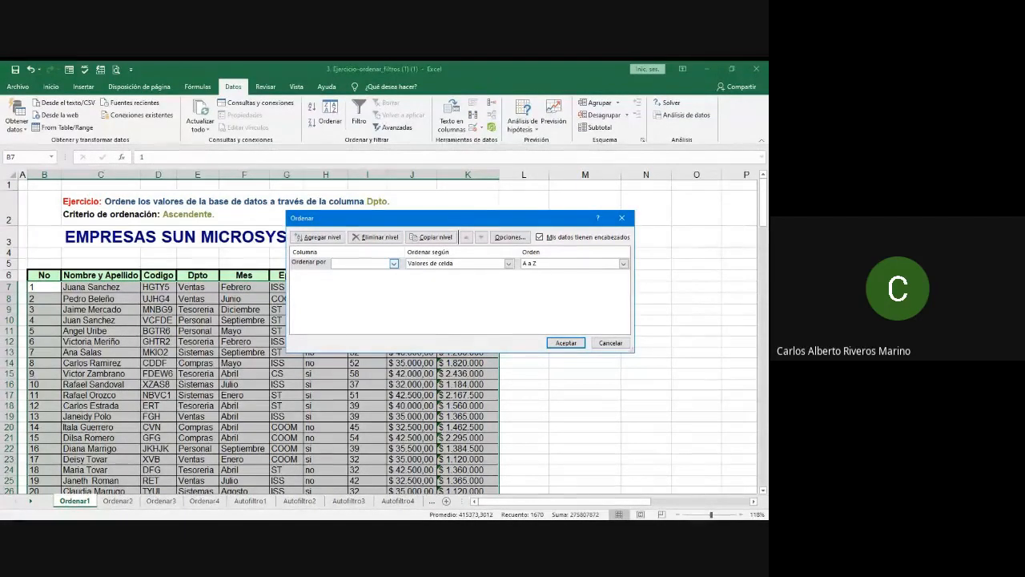
left_click(360, 296)
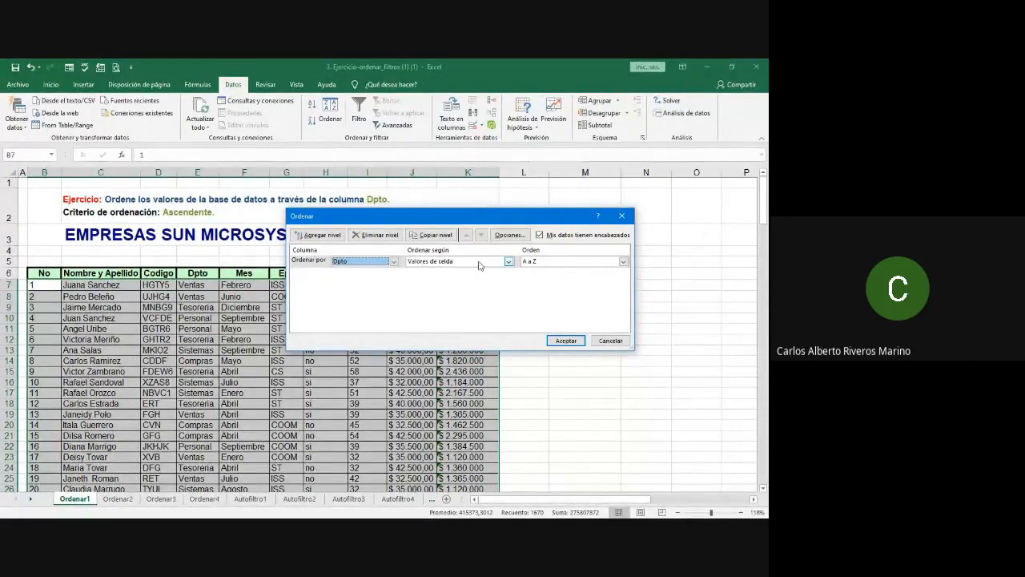
left_click(623, 263)
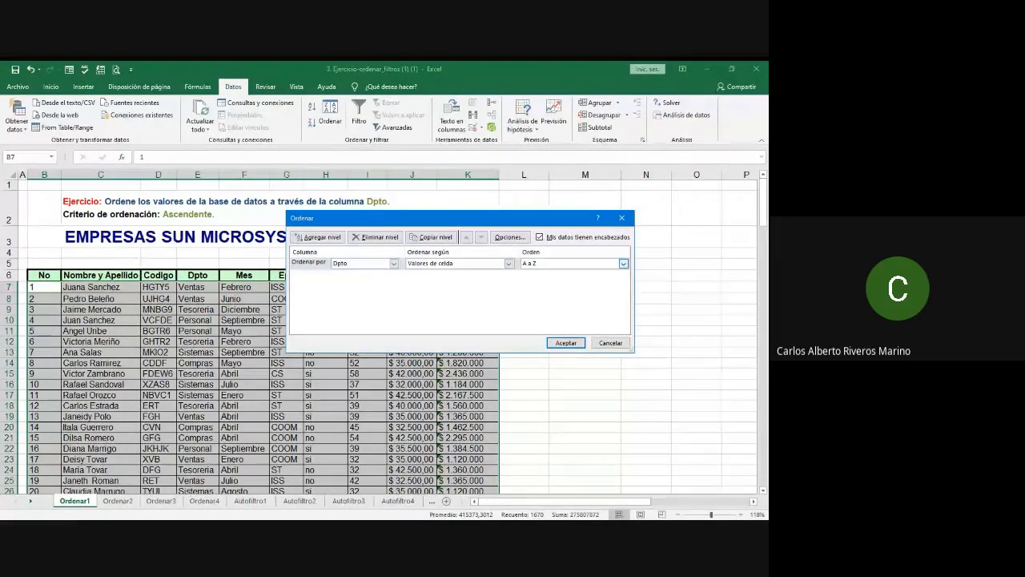
left_click(564, 342)
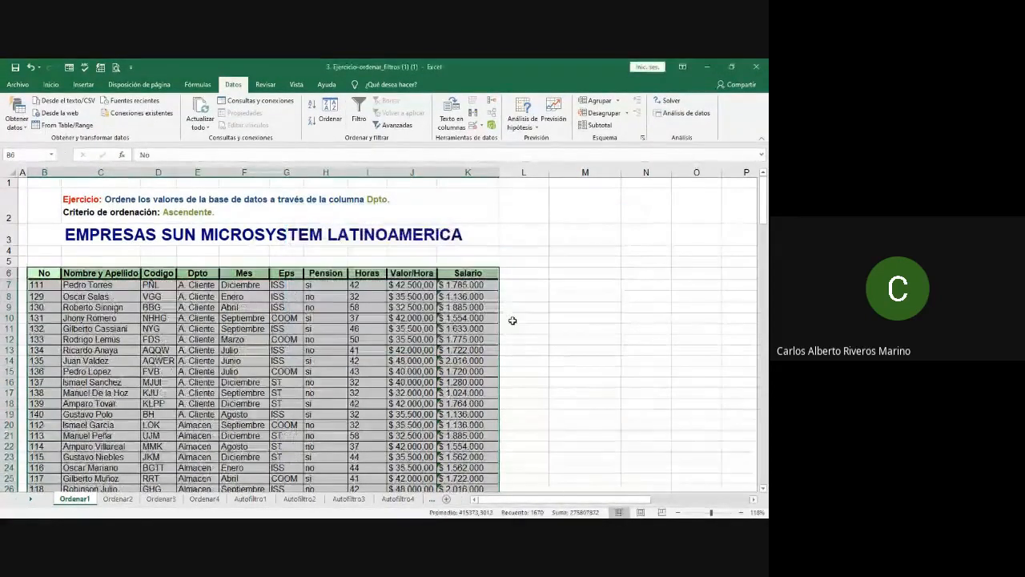
- Check the order of the departments in the Dpto column from the first to the last row of the table
left_click(201, 285)
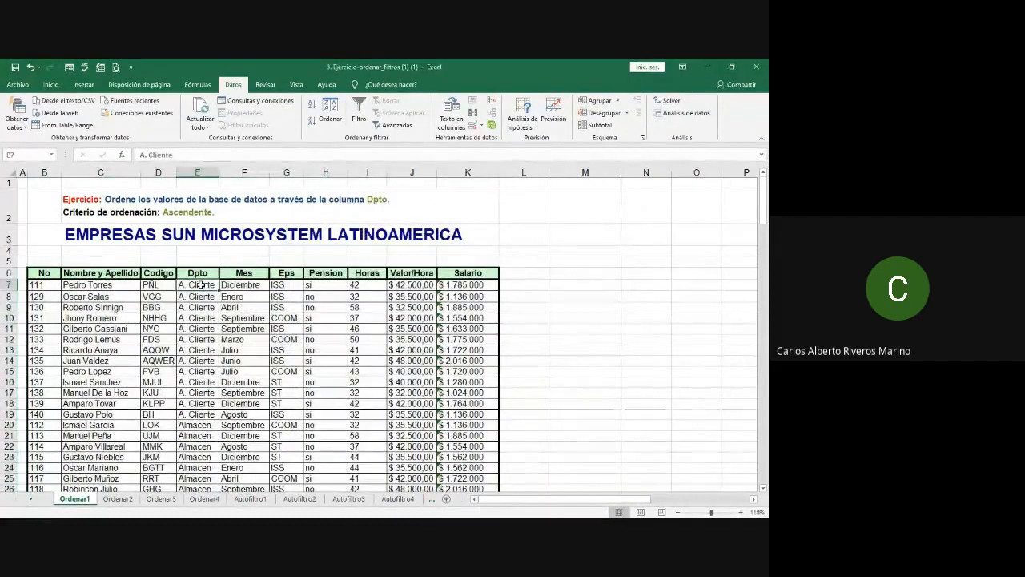
key("Down")
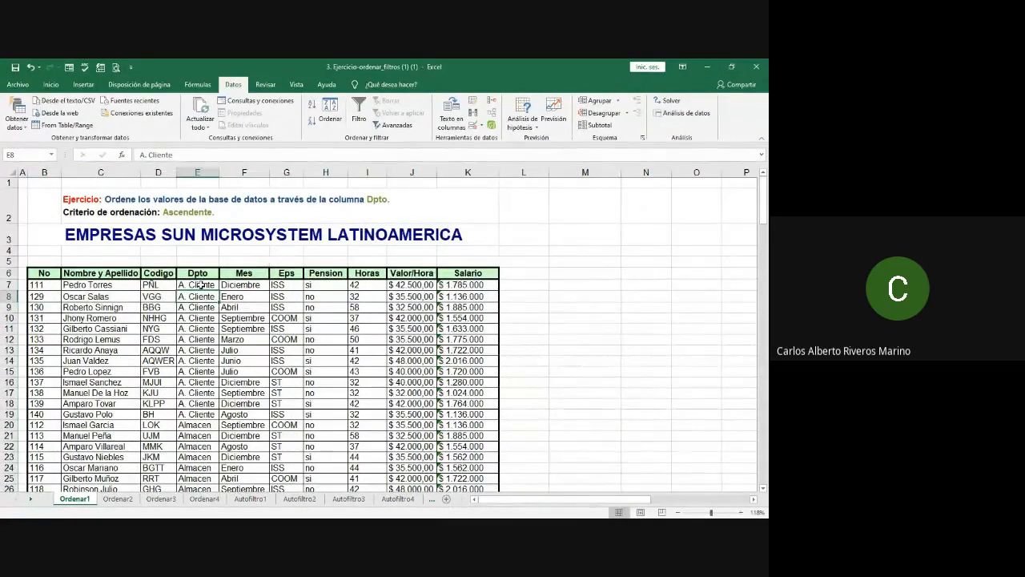
scroll(200, 284, "down", 3)
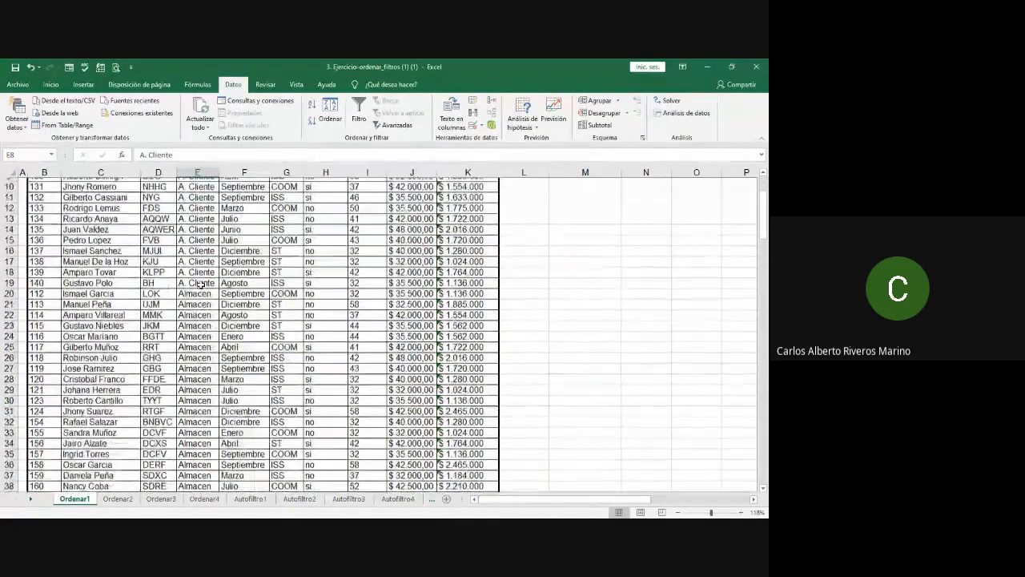
scroll(200, 284, "down", 10)
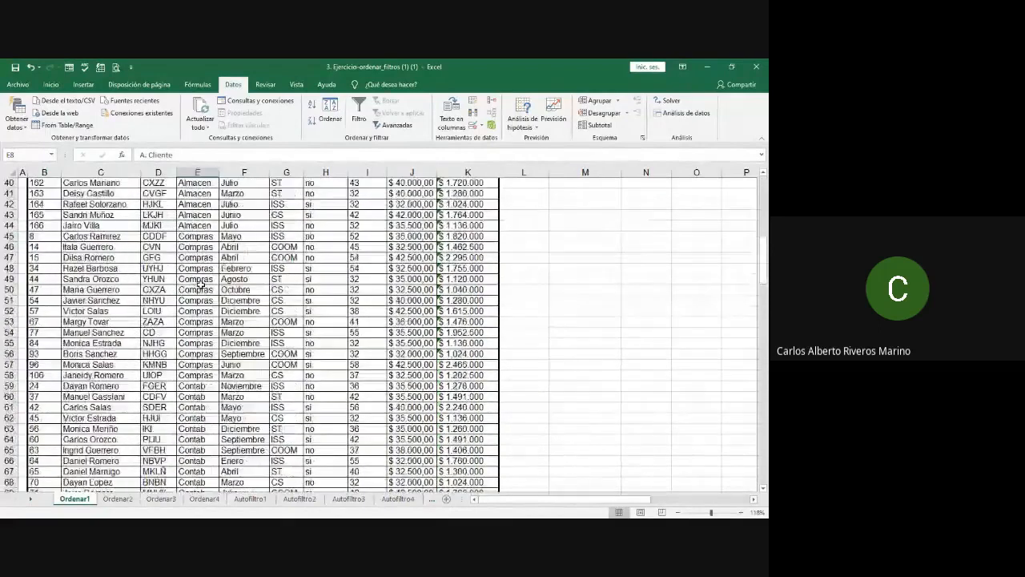
scroll(200, 285, "down", 10)
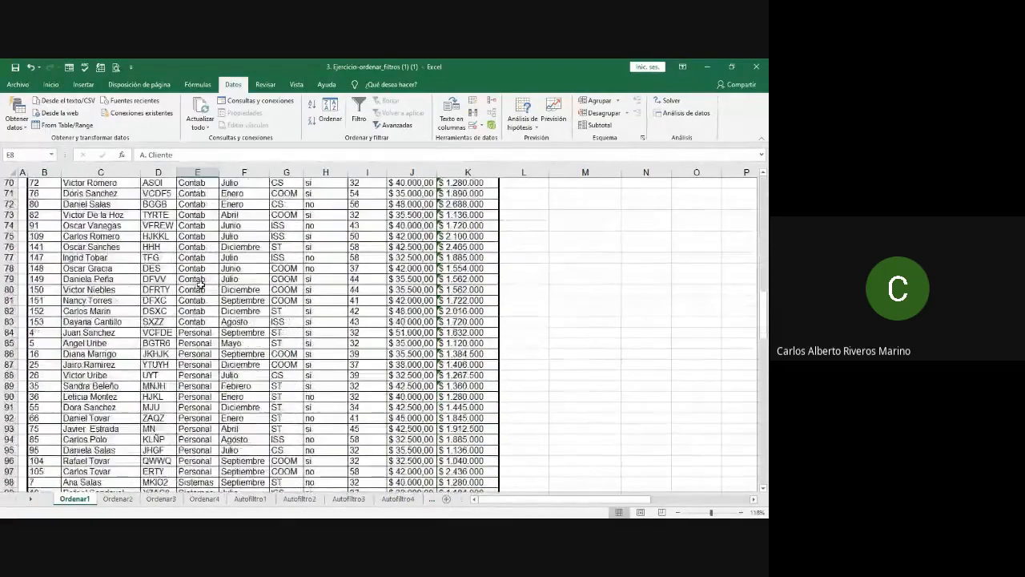
scroll(200, 284, "down", 15)
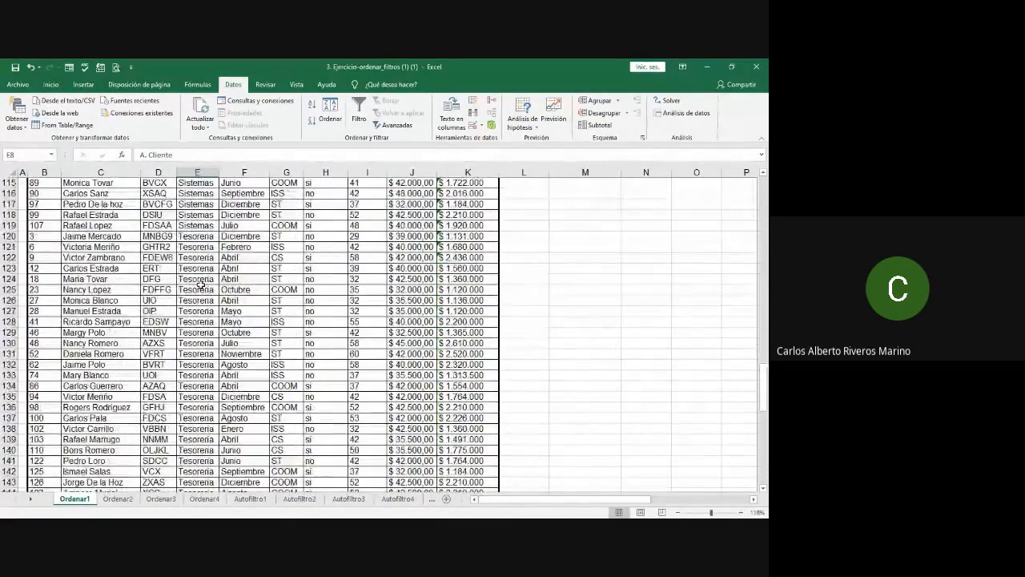
scroll(200, 284, "down", 12)
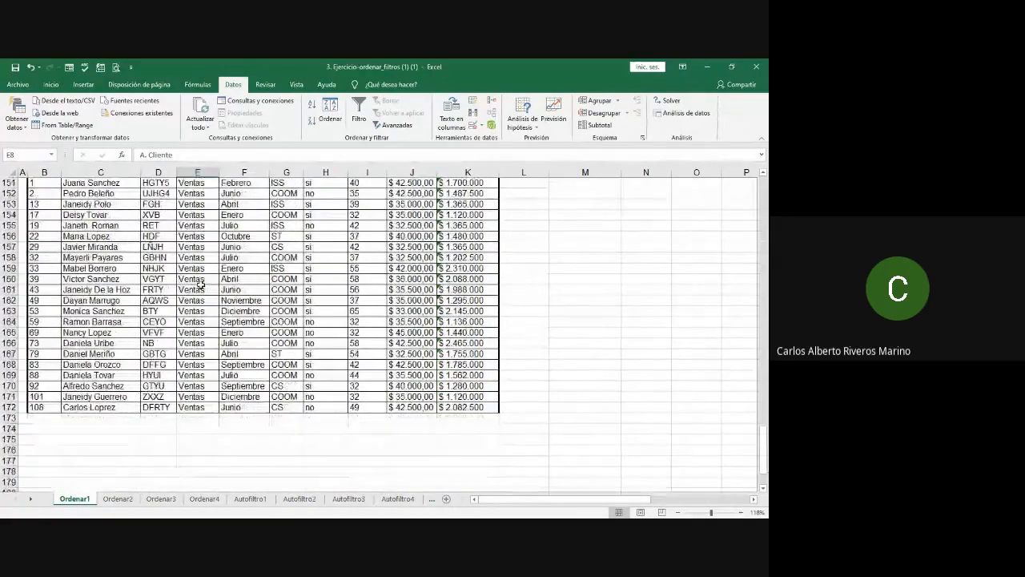
scroll(200, 284, "up", 20)
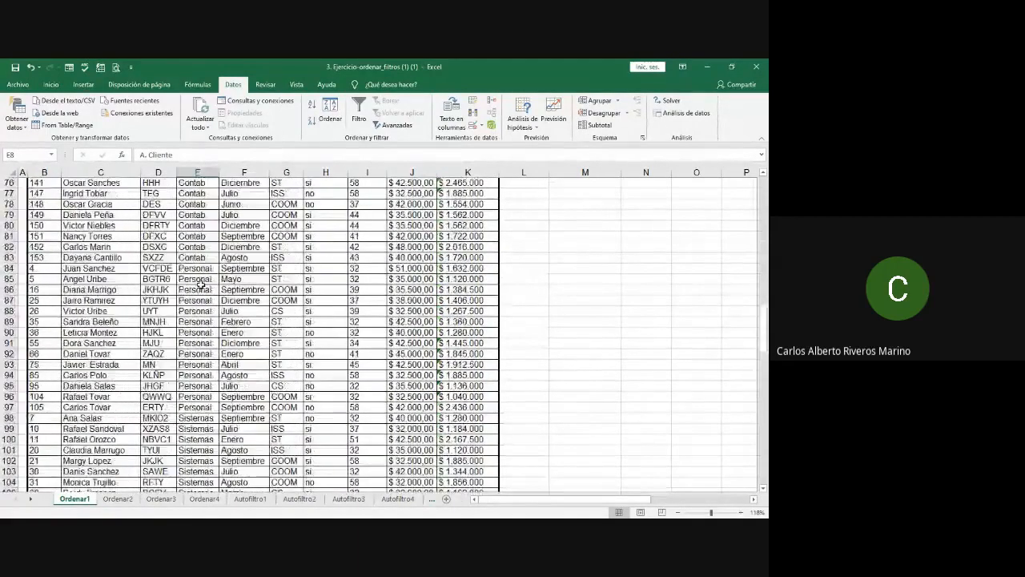
scroll(201, 284, "up", 13)
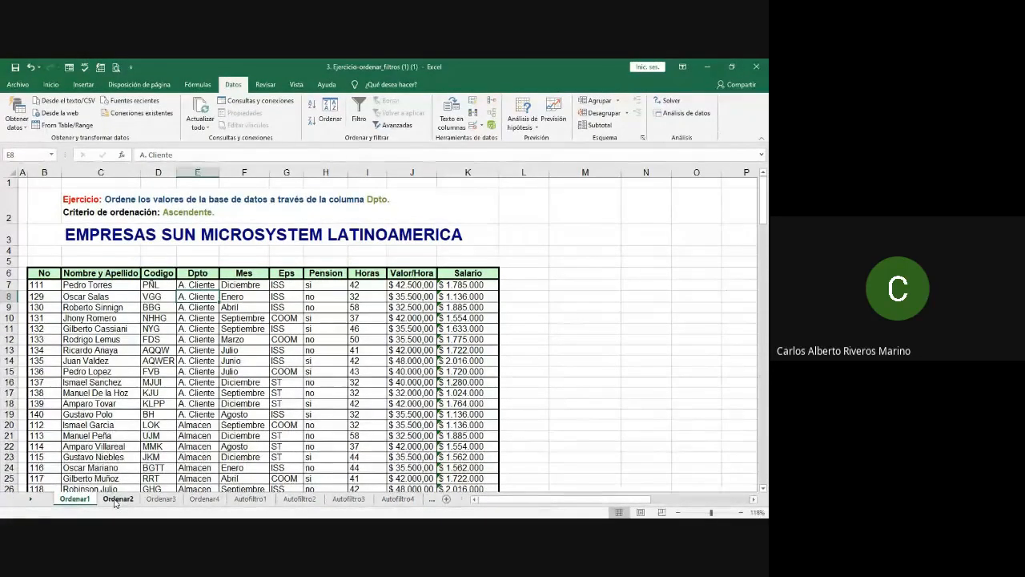
- Open the Ordenar2 sheet and enlarge it to 118%, showing its exercise instructions and the table from the first column
left_click(117, 499)
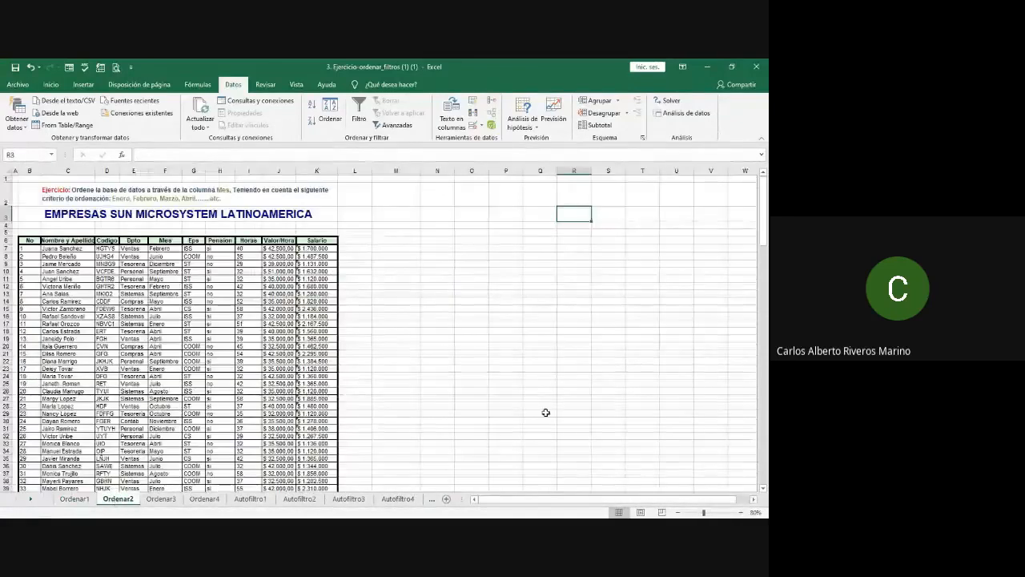
left_click(714, 512)
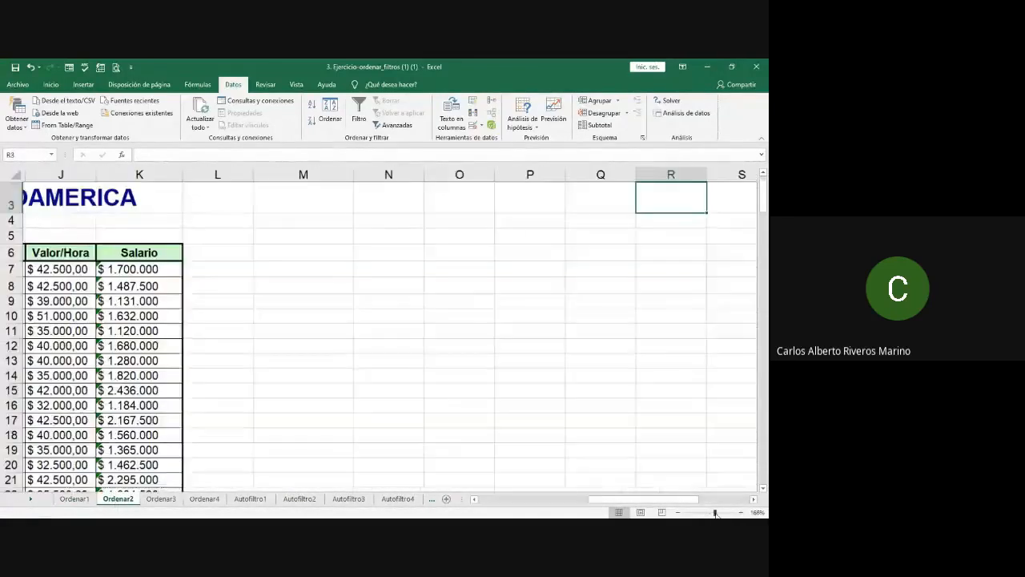
left_click_drag(639, 500, 520, 507)
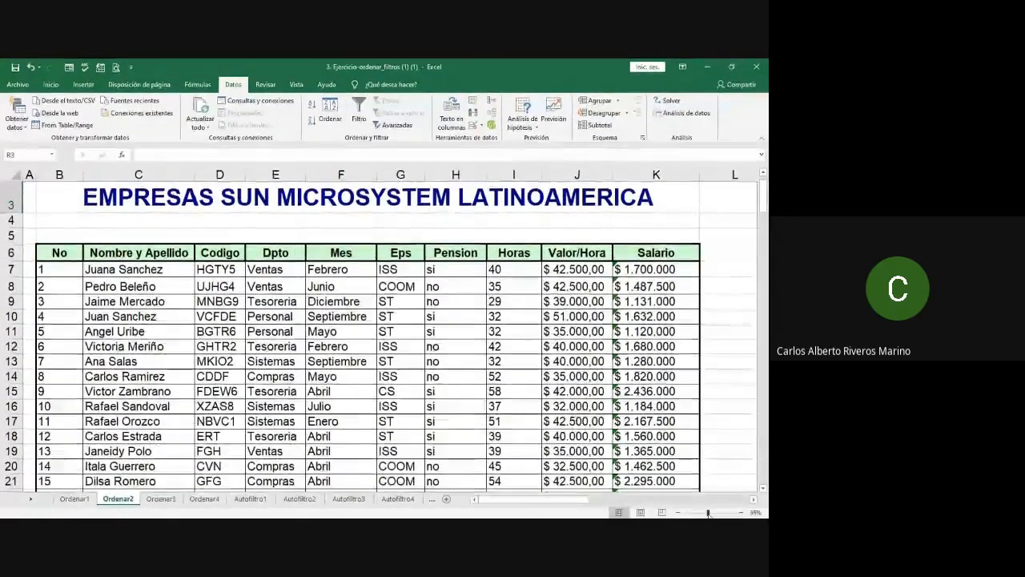
left_click_drag(709, 515, 708, 513)
left_click(712, 514)
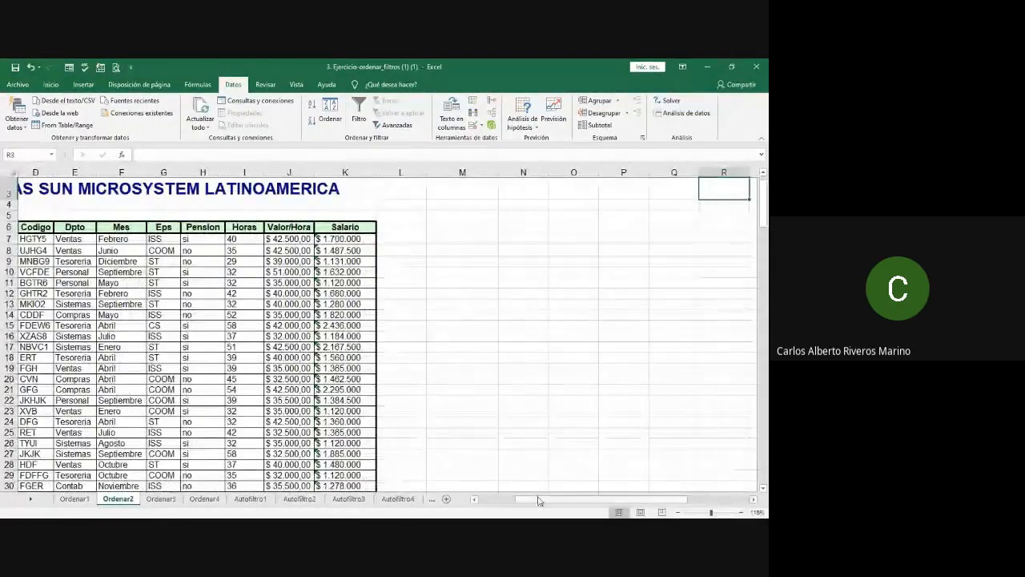
left_click_drag(550, 500, 510, 500)
scroll(91, 327, "up", 1)
scroll(91, 327, "up", 1)
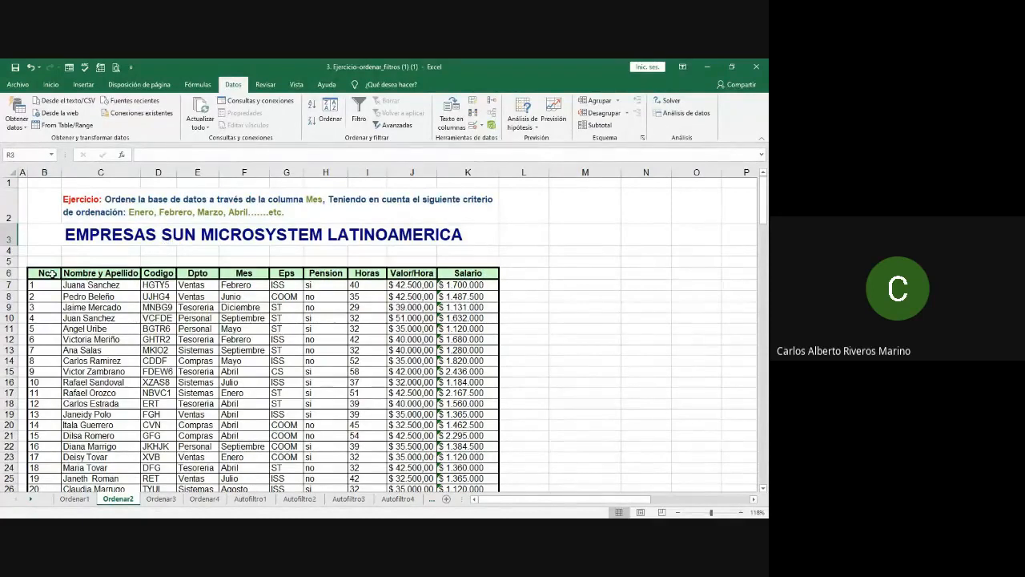
- Sort the whole employee table B6:K172 by the cell values of the Mes column, using the custom month list Enero, Febrero, Marzo, Abril
left_click_drag(50, 274, 460, 453)
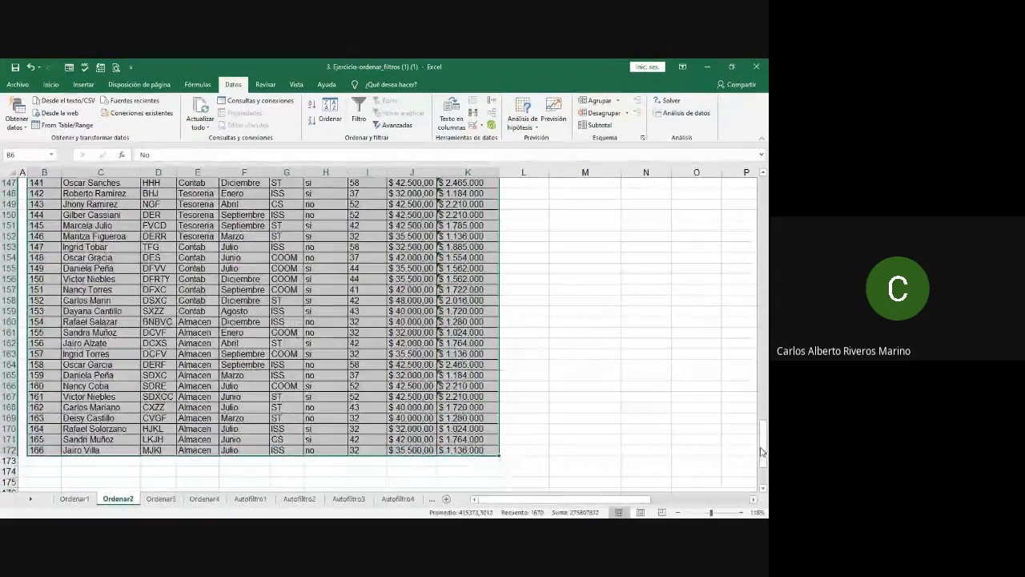
left_click_drag(761, 452, 766, 193)
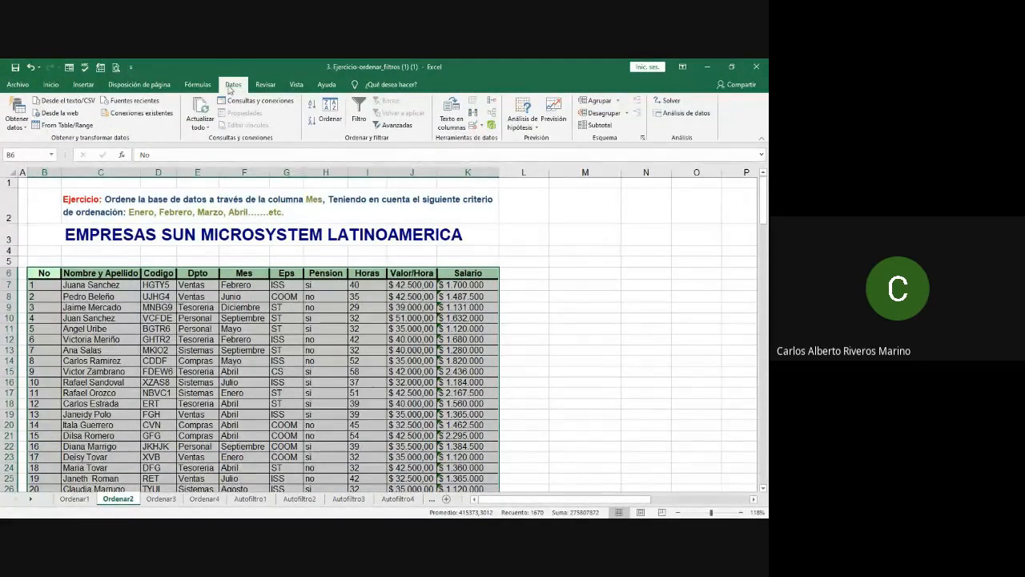
left_click(196, 88)
left_click(235, 88)
left_click(330, 109)
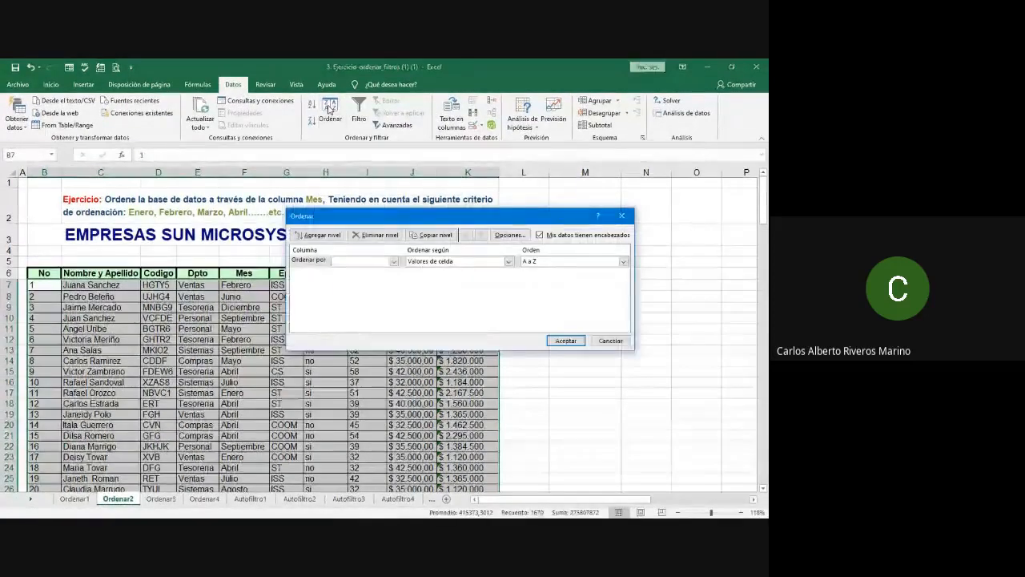
left_click_drag(373, 220, 361, 251)
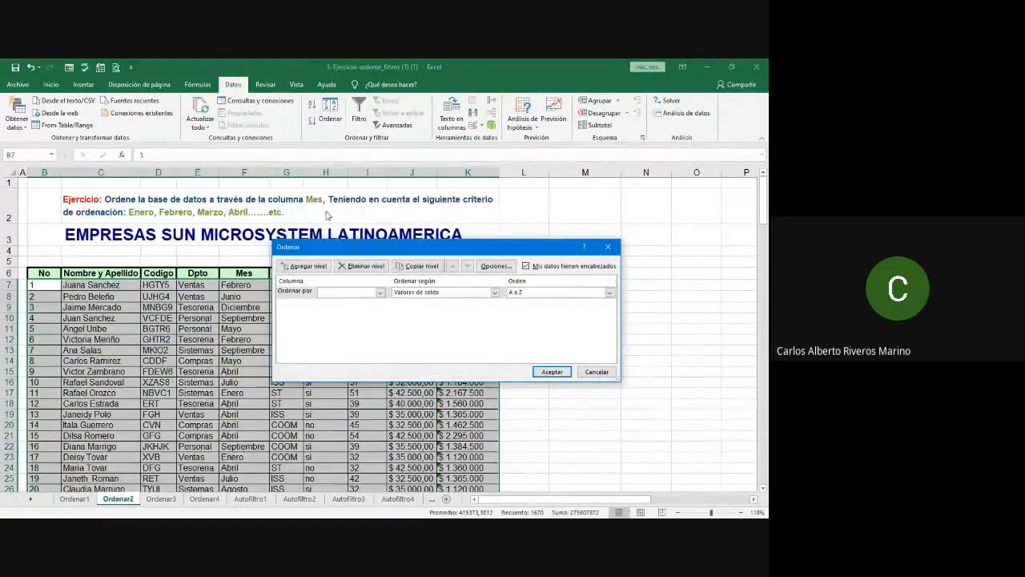
left_click(380, 293)
left_click(348, 334)
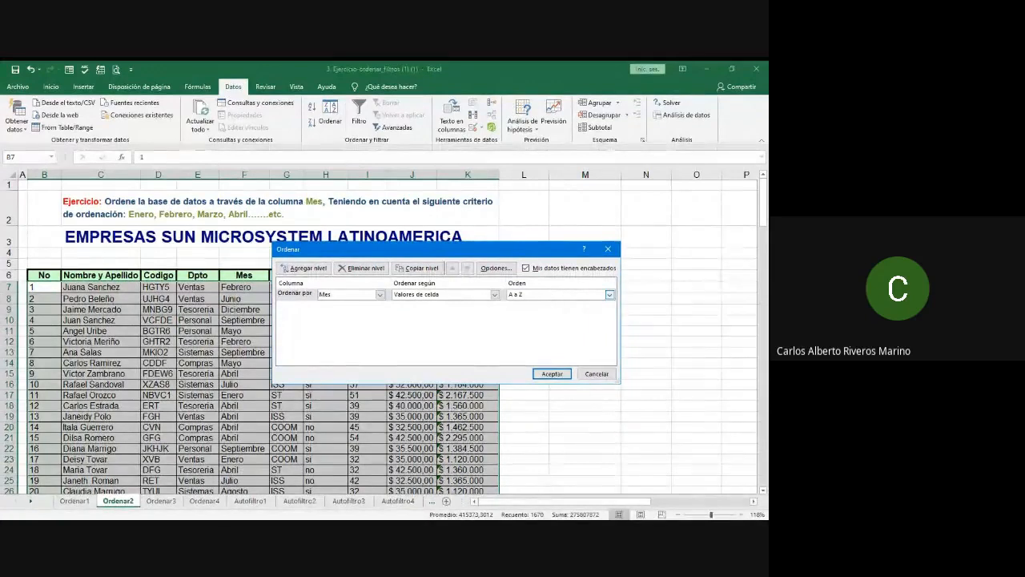
left_click(537, 322)
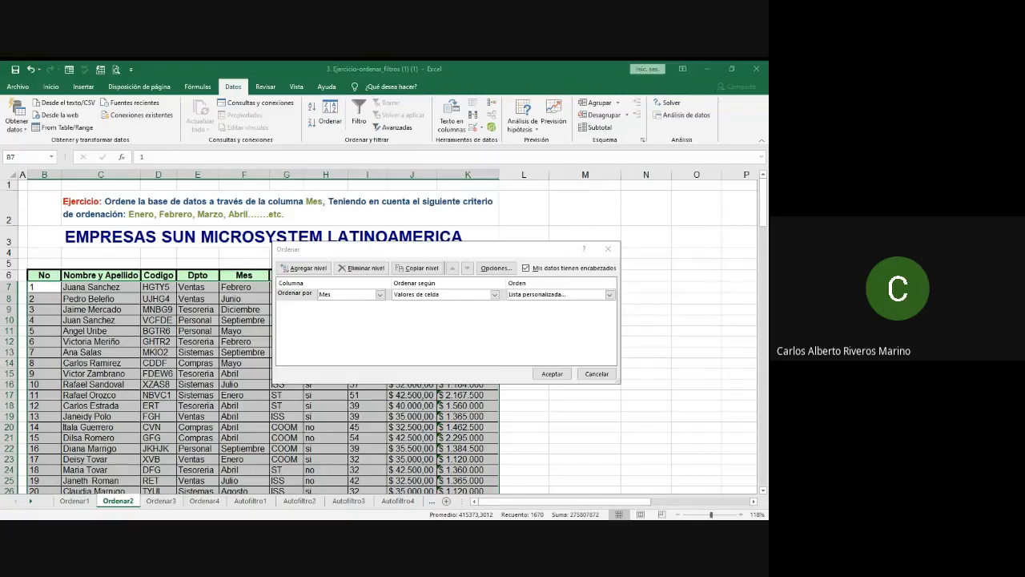
left_click(552, 372)
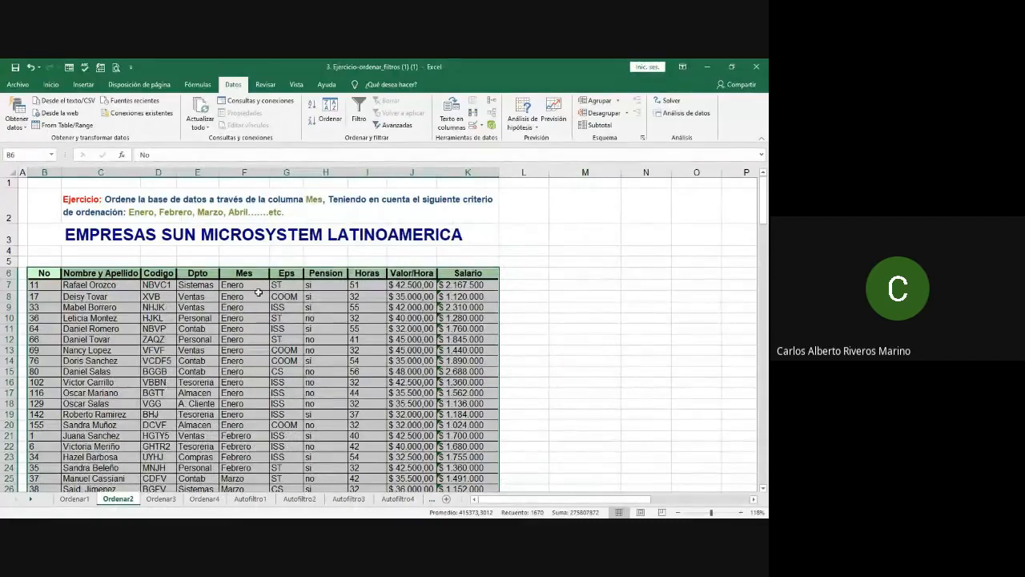
- Check the order of the months in the Mes column down to the last row and review the applied sort settings
scroll(258, 294, "down", 6)
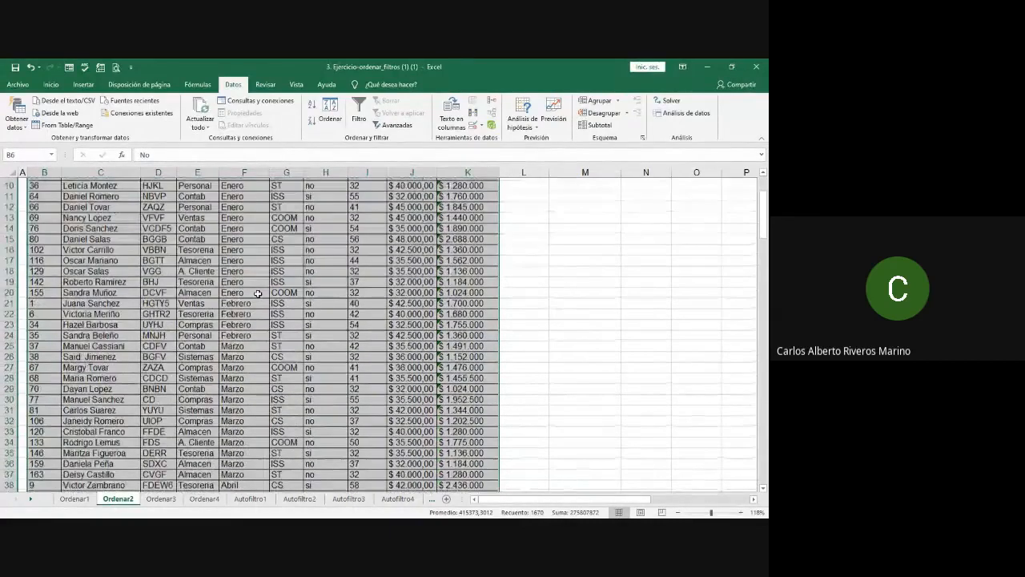
scroll(258, 294, "down", 20)
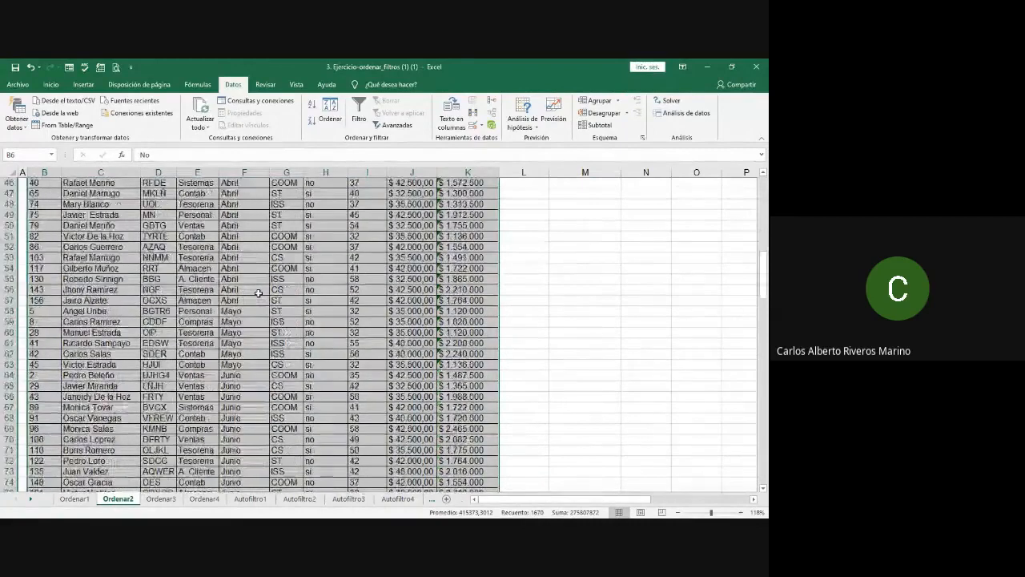
scroll(258, 294, "down", 20)
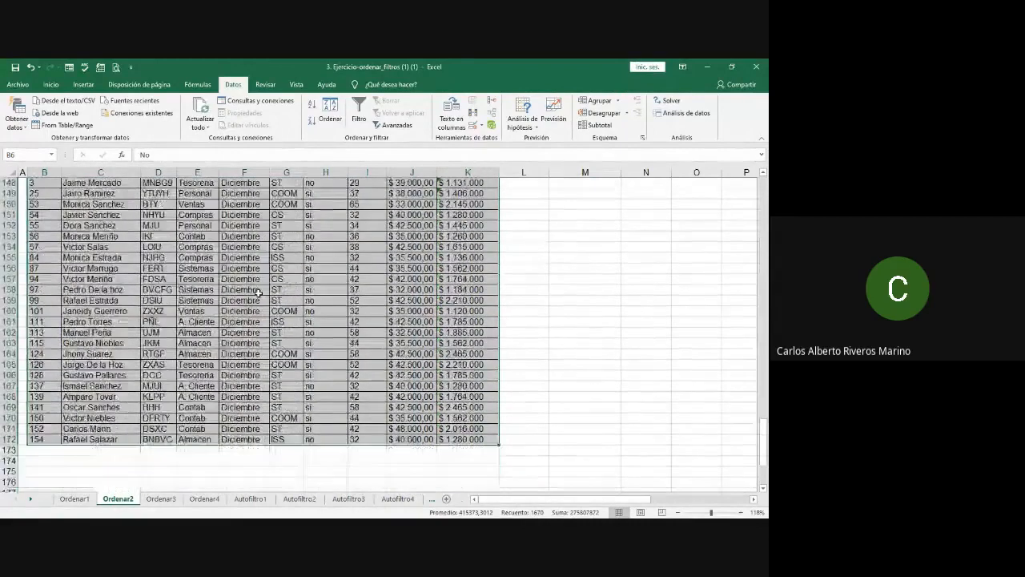
scroll(259, 290, "up", 13)
scroll(260, 290, "up", 20)
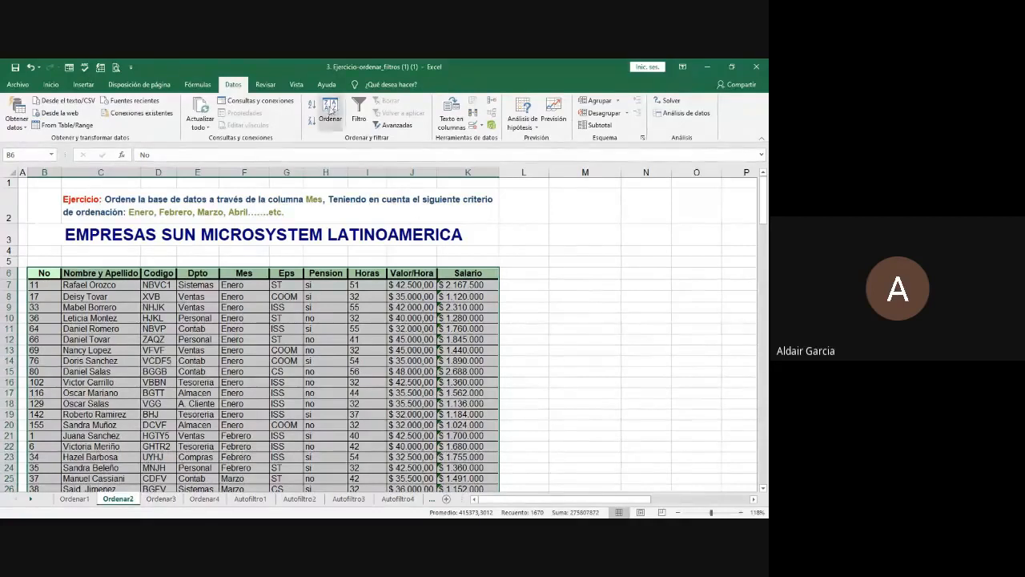
left_click(330, 112)
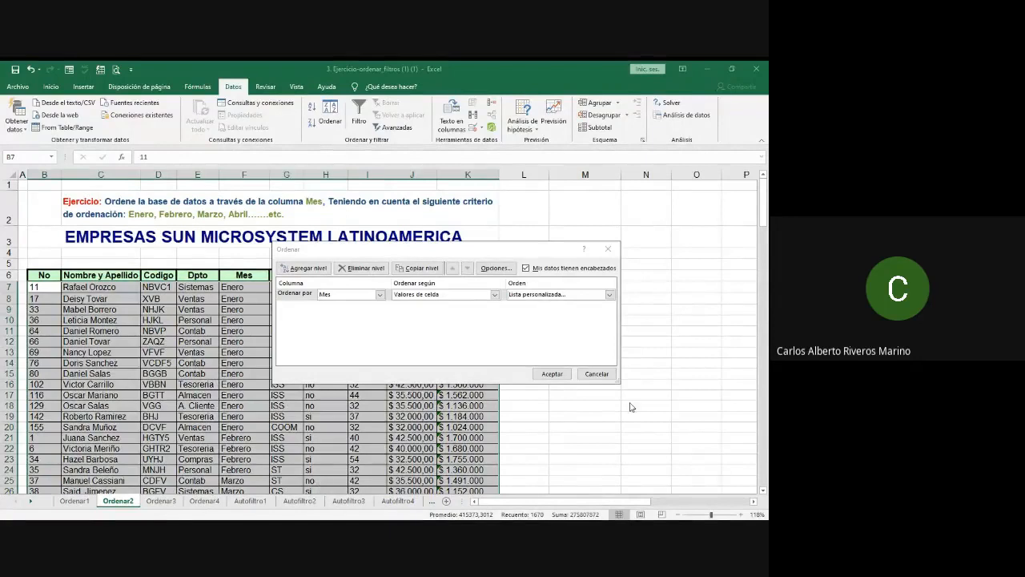
left_click(600, 374)
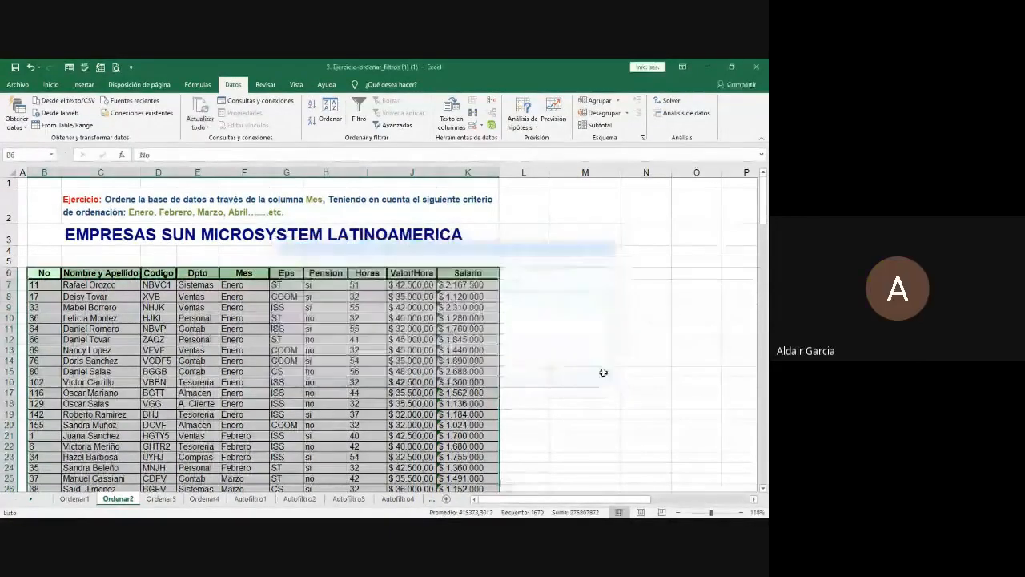
- Open the Ordenar3 sheet and enlarge it to 130%, showing the employee table from the first column
left_click(161, 498)
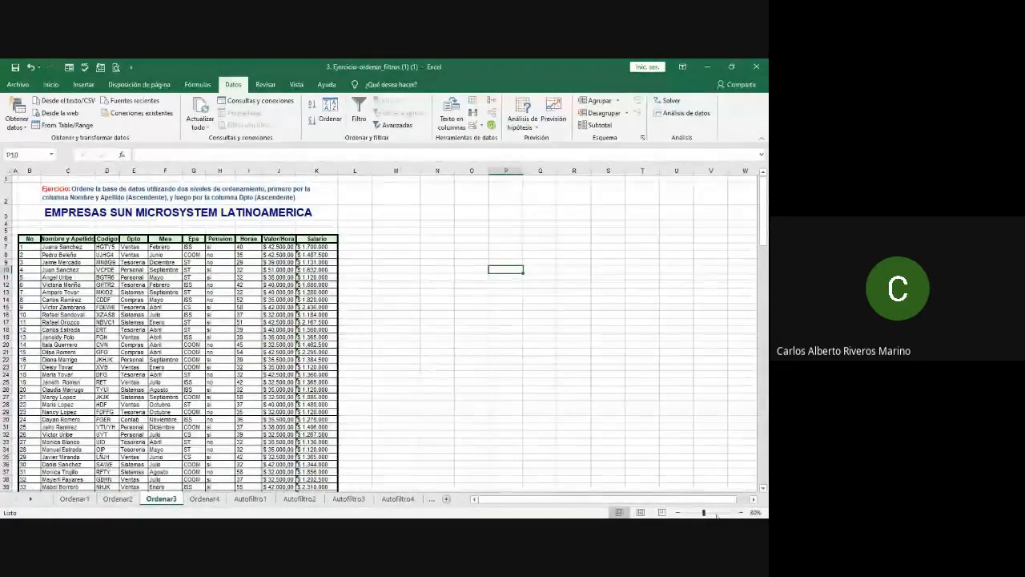
left_click_drag(705, 515, 709, 514)
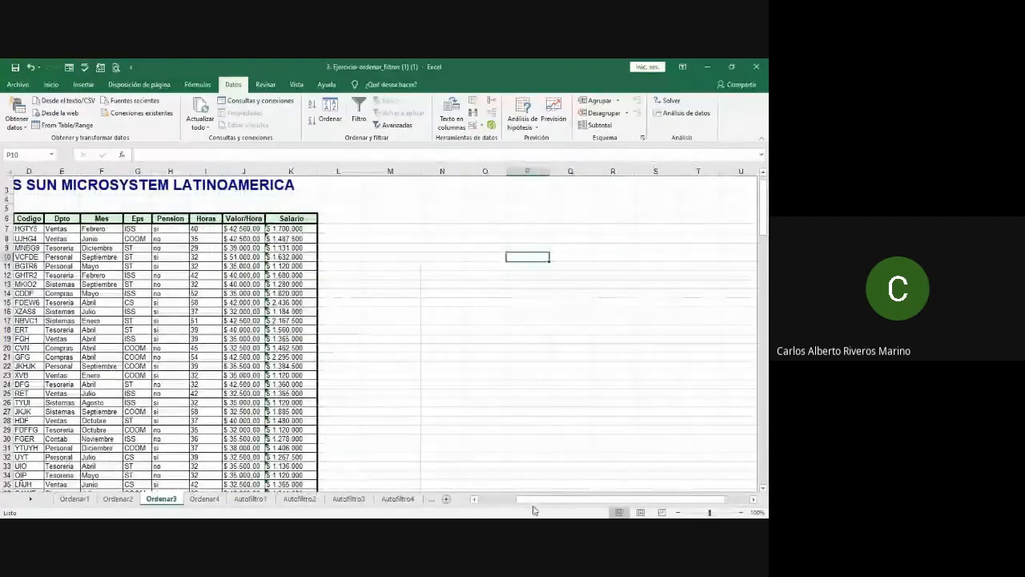
left_click_drag(543, 503, 513, 499)
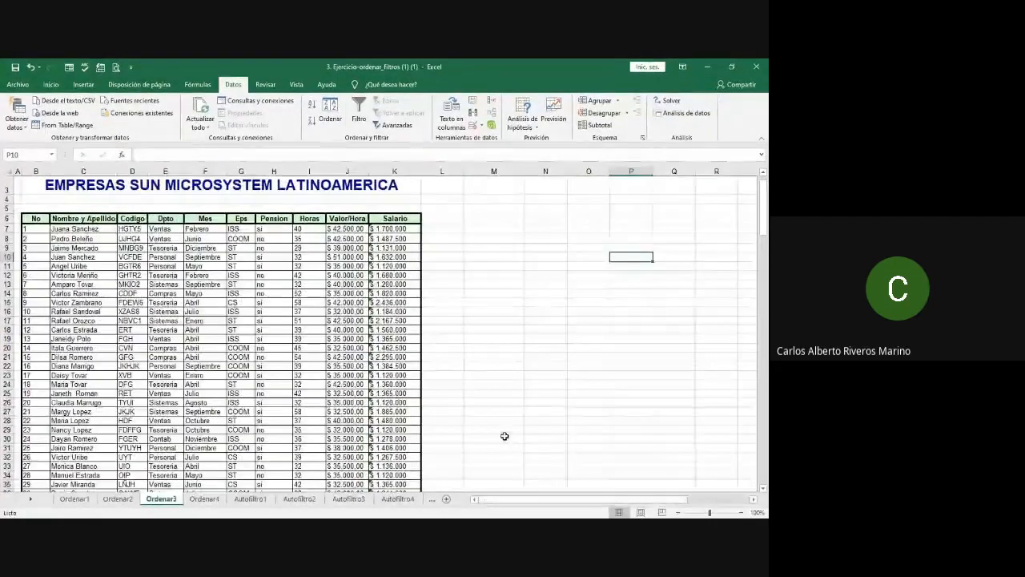
scroll(505, 435, "up", 1)
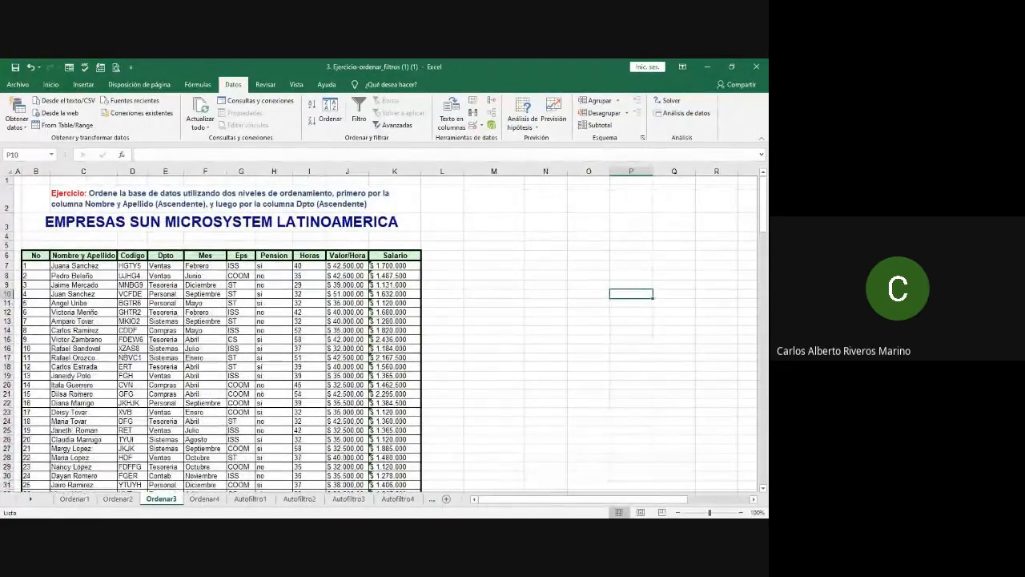
left_click_drag(710, 513, 713, 513)
left_click_drag(556, 499, 473, 501)
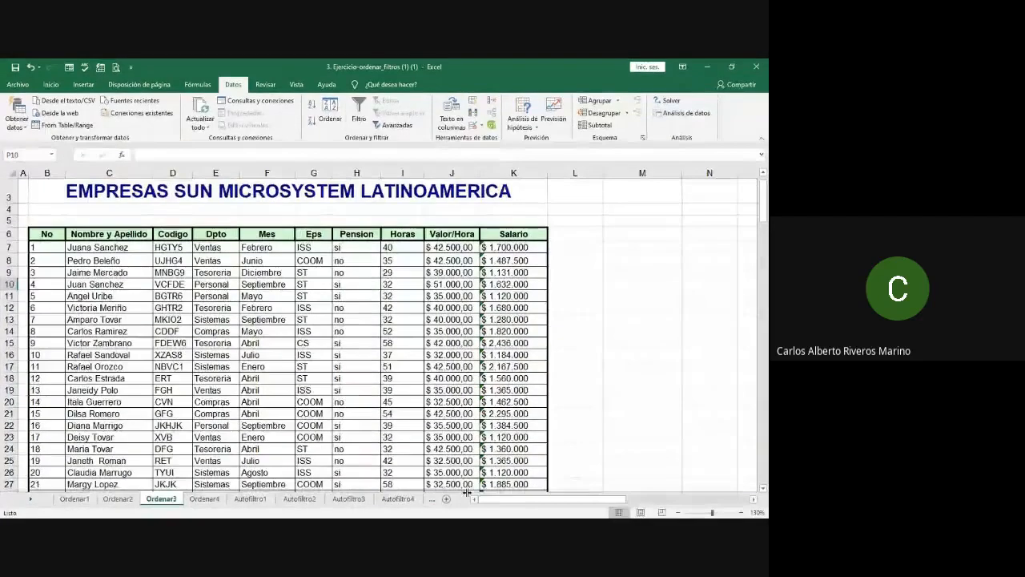
- Set up a sort of the whole employee table B6:K172 with Nombre y Apellido, cell values from A to Z, as the first level
left_click_drag(45, 234, 519, 457)
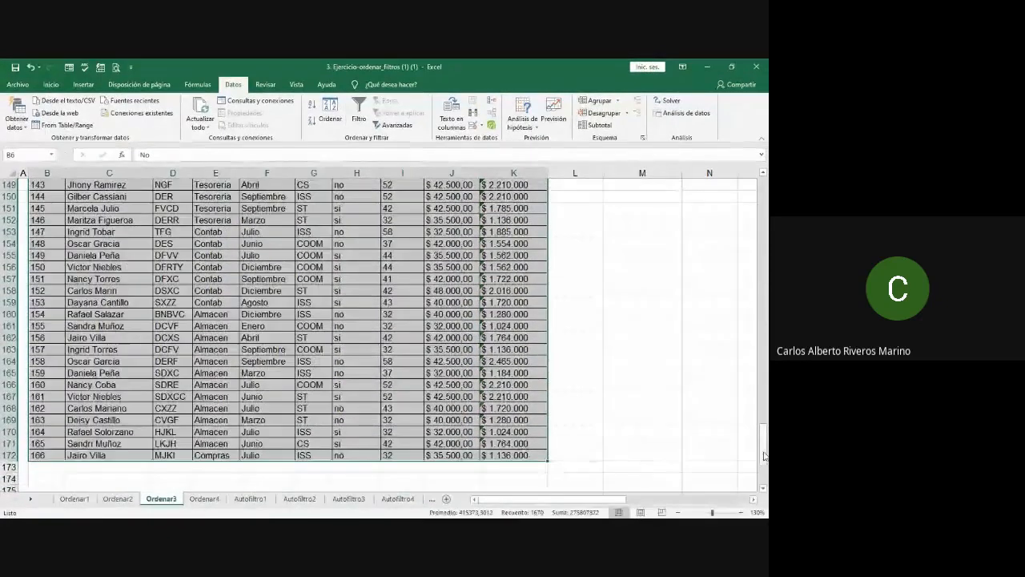
left_click_drag(765, 455, 766, 190)
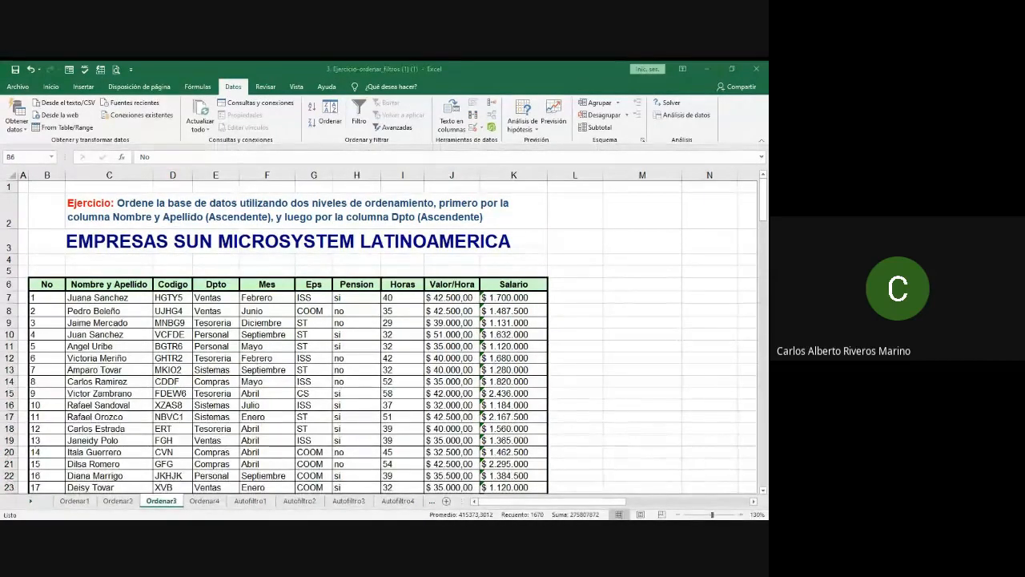
key("alt+Tab")
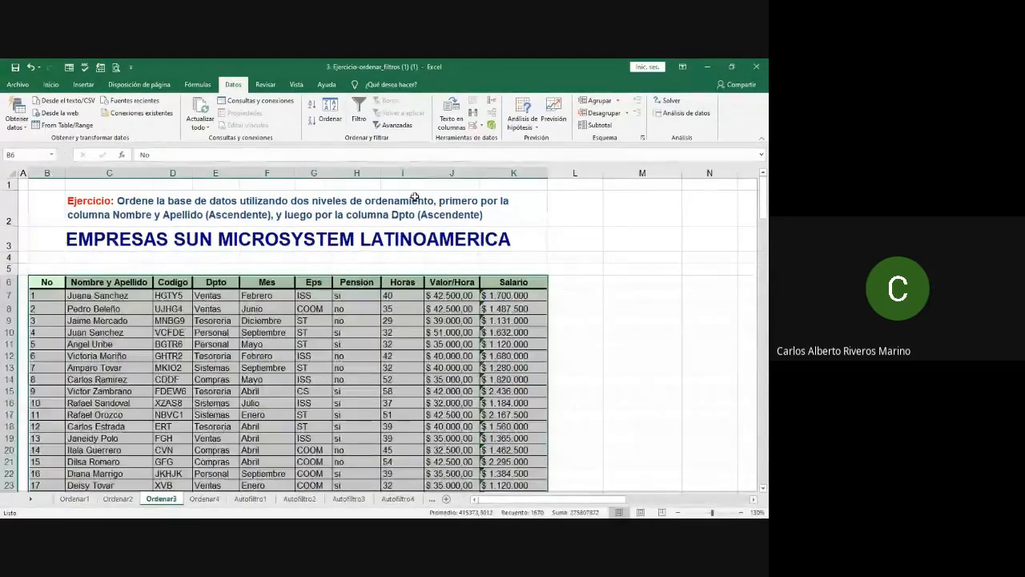
left_click(205, 87)
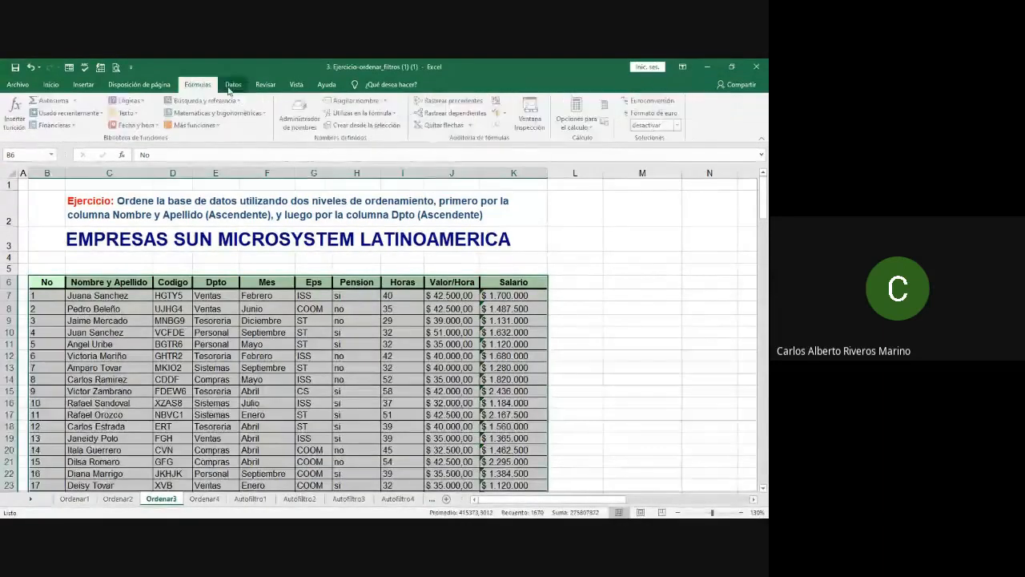
left_click(239, 86)
left_click(333, 111)
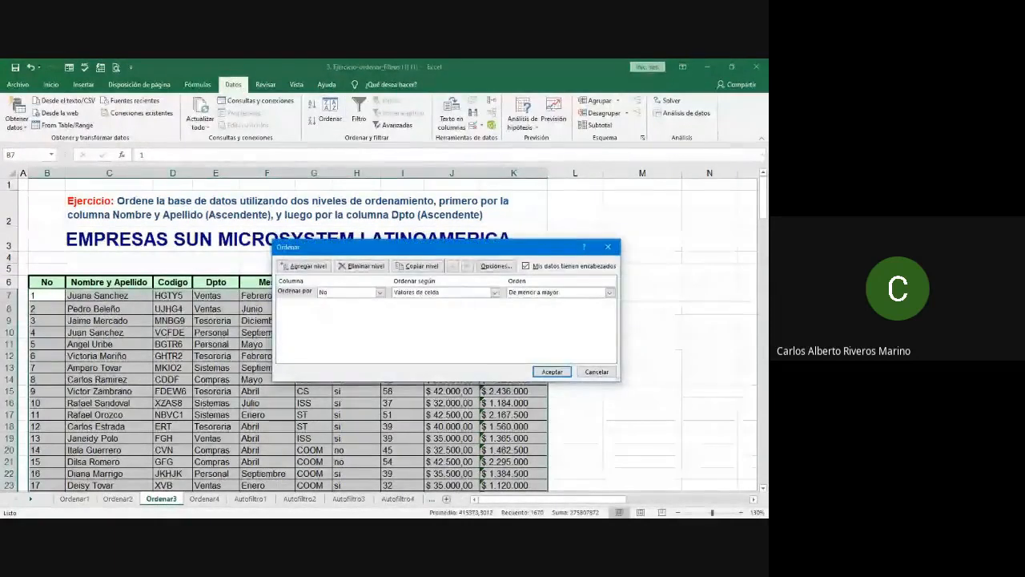
left_click_drag(360, 247, 376, 297)
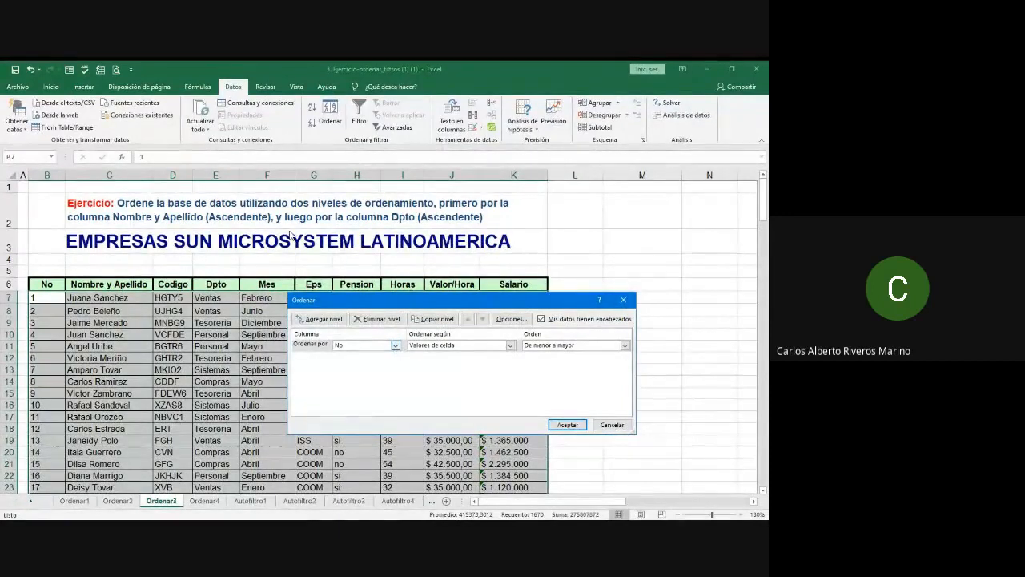
left_click(395, 345)
left_click(384, 363)
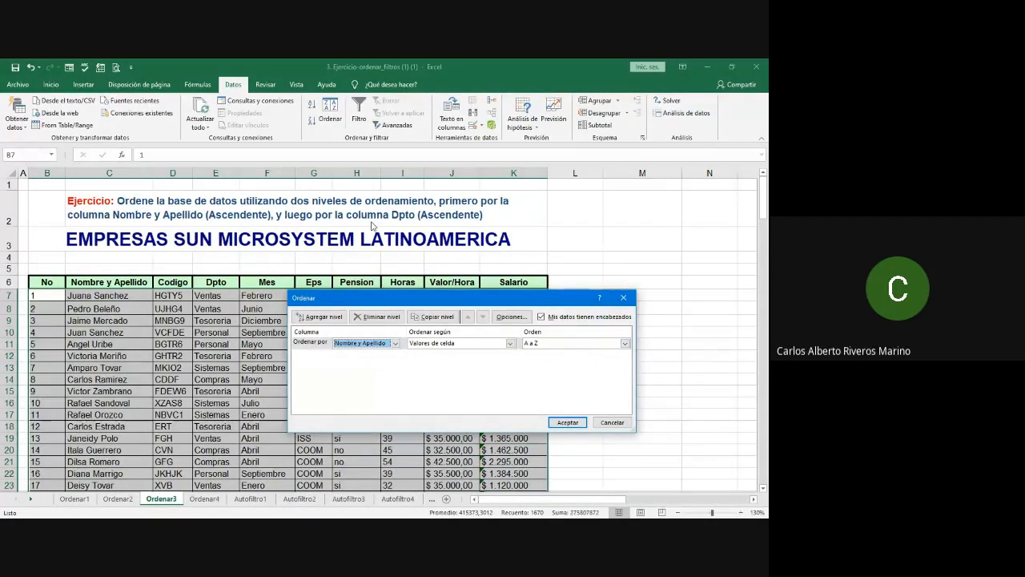
- Add Dpto from A to Z as the second sort level, apply the sort and inspect the first two rows sharing the same name
left_click(328, 316)
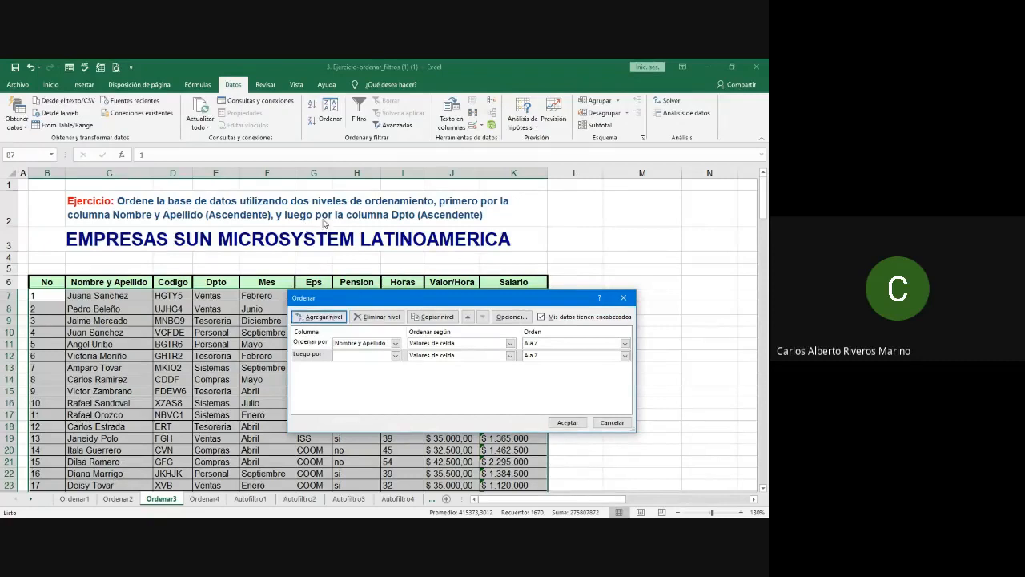
left_click(395, 357)
left_click(363, 391)
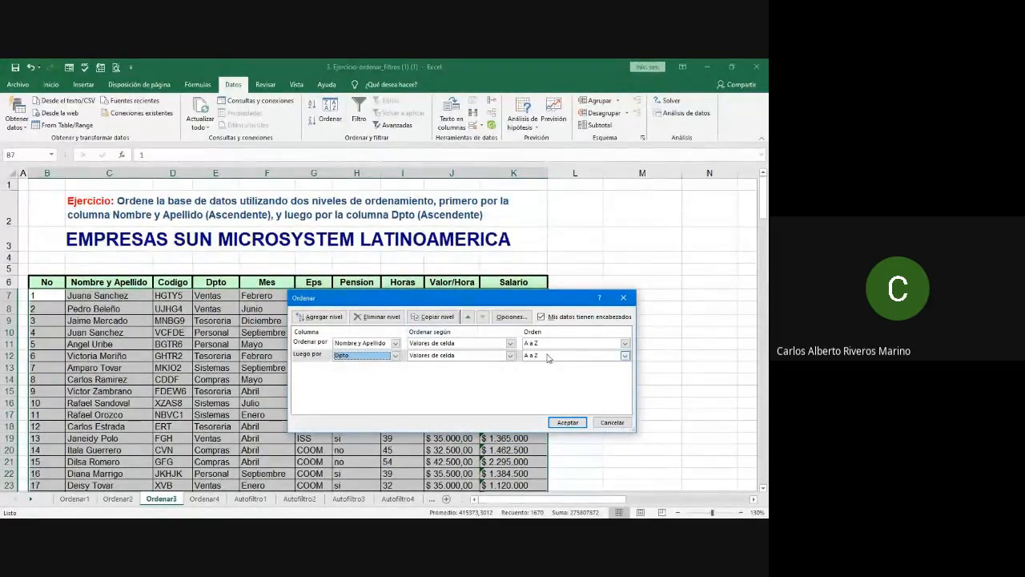
left_click(568, 423)
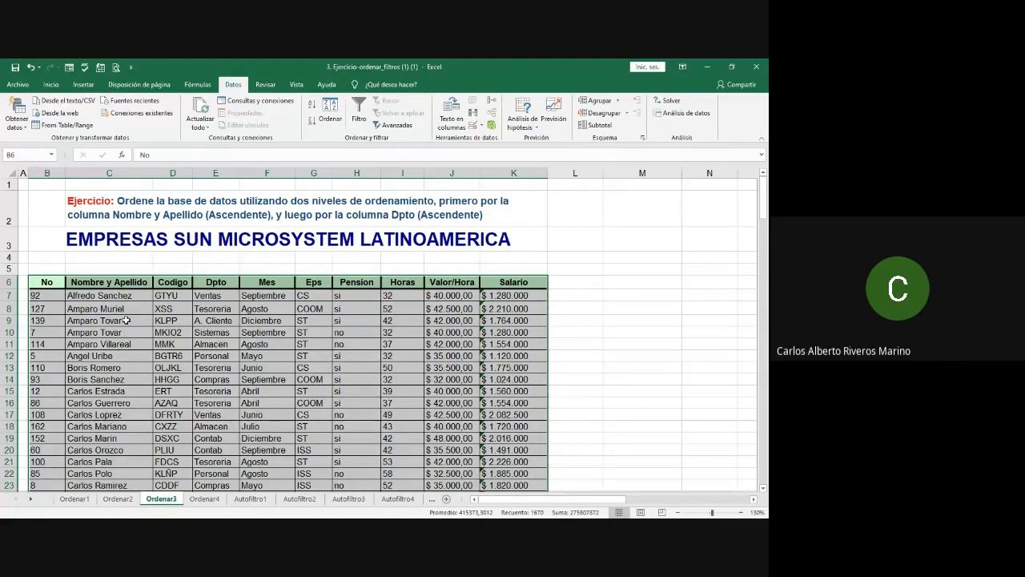
left_click(83, 321)
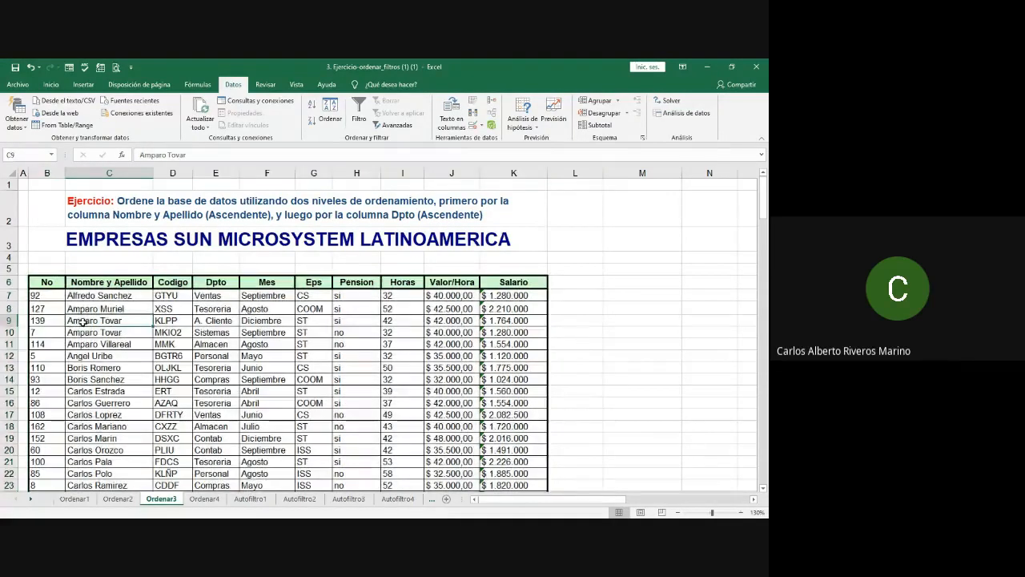
key("Down")
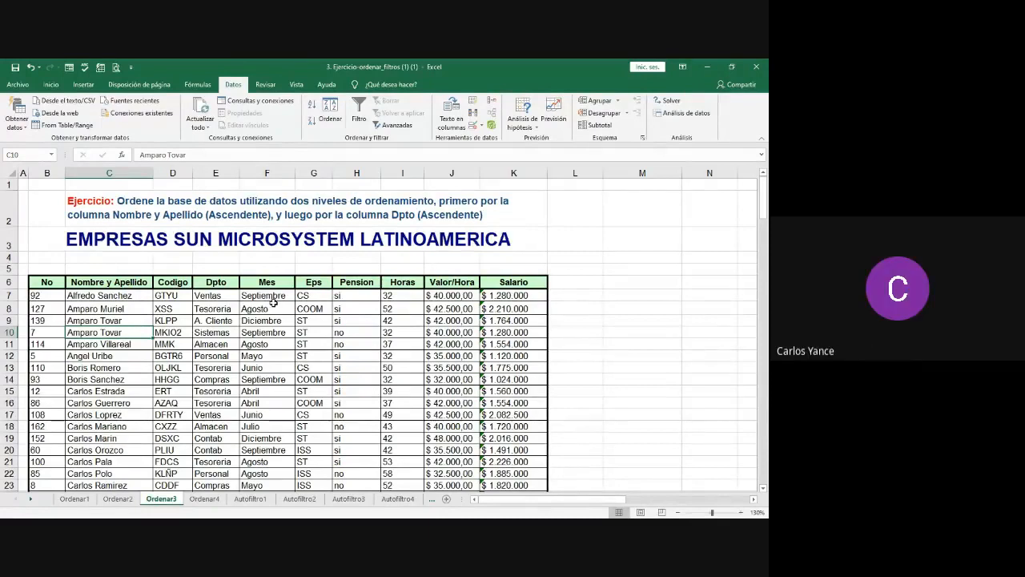
- Open the Ordenar4 sheet, enlarge it to 106% and select the whole employee table B6:K173 including its headers
left_click(210, 503)
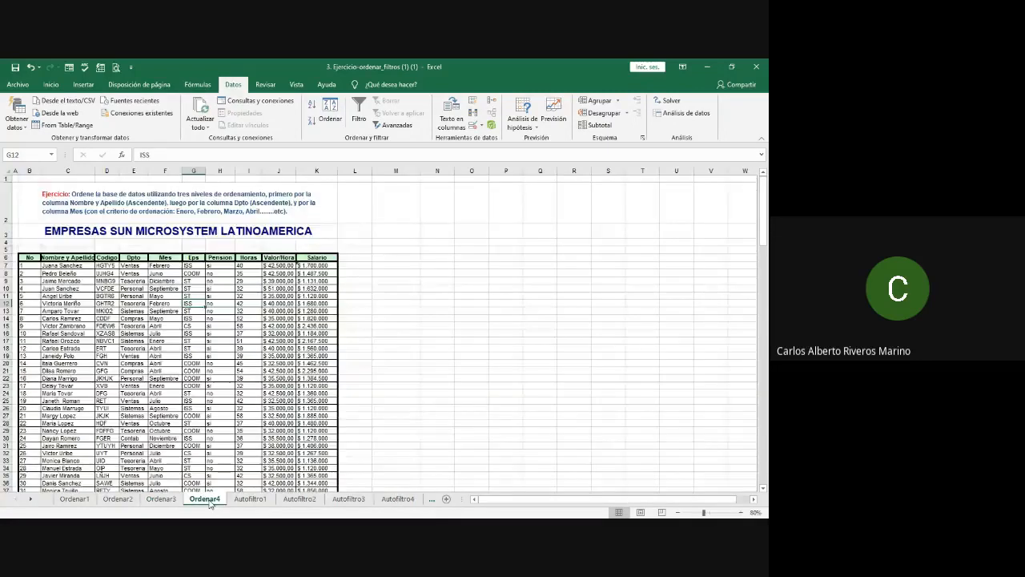
left_click(711, 516)
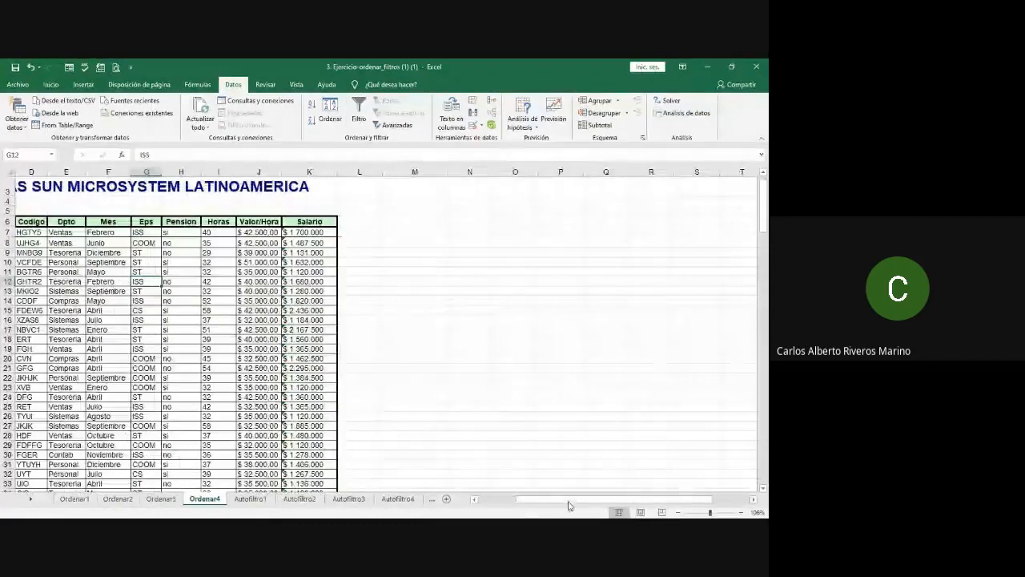
left_click_drag(515, 503, 497, 503)
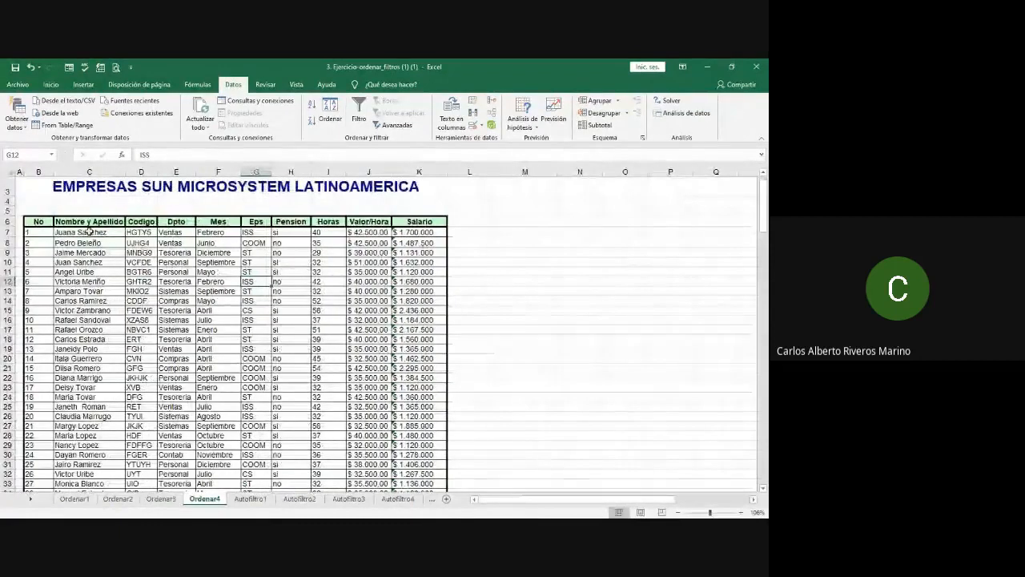
left_click_drag(39, 221, 437, 447)
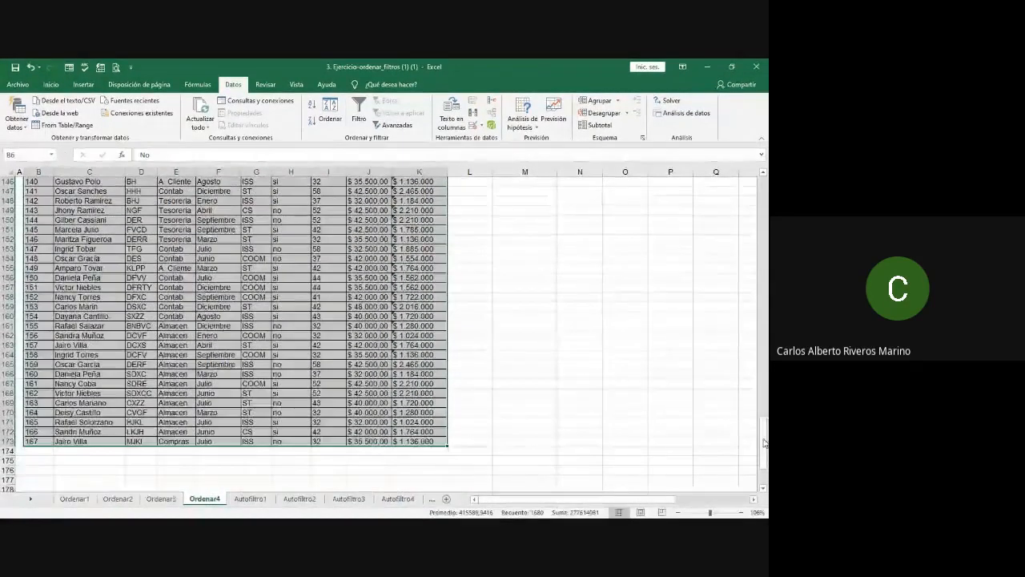
left_click_drag(765, 443, 759, 160)
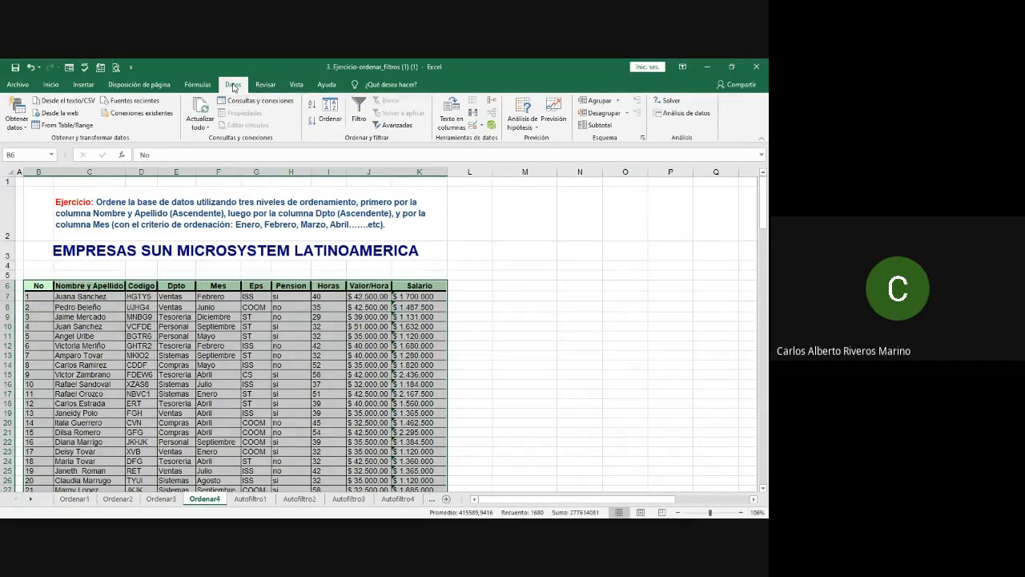
- Set up a sort of the selected employee table by Nombre y Apellido from A to Z and by Dpto from A to Z
left_click(332, 110)
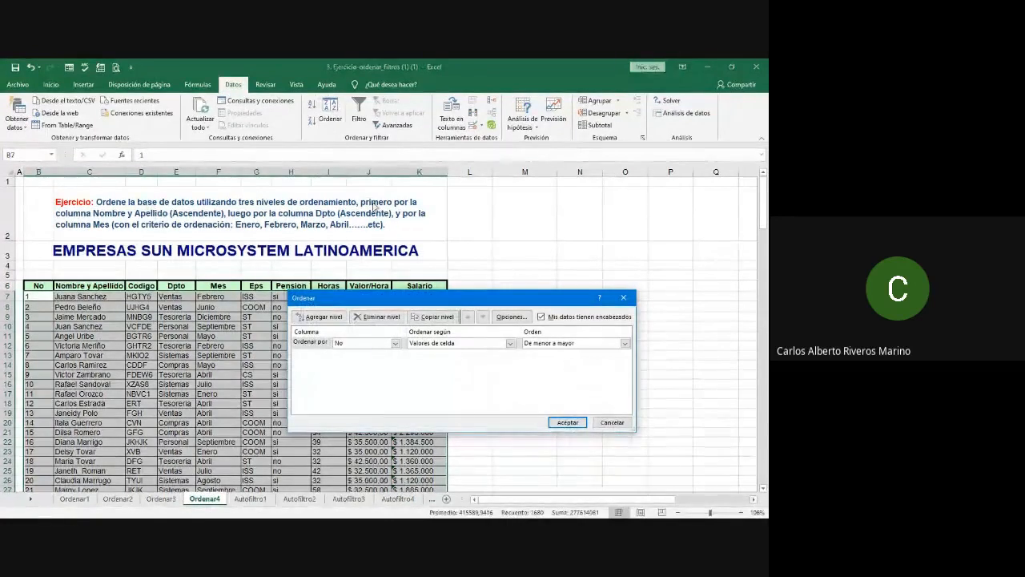
left_click(395, 343)
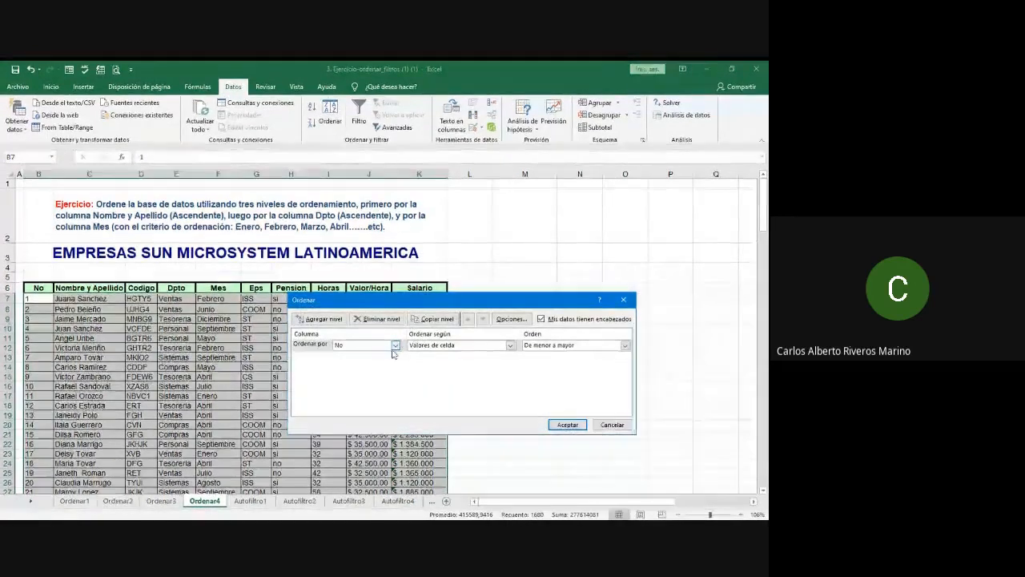
left_click(381, 364)
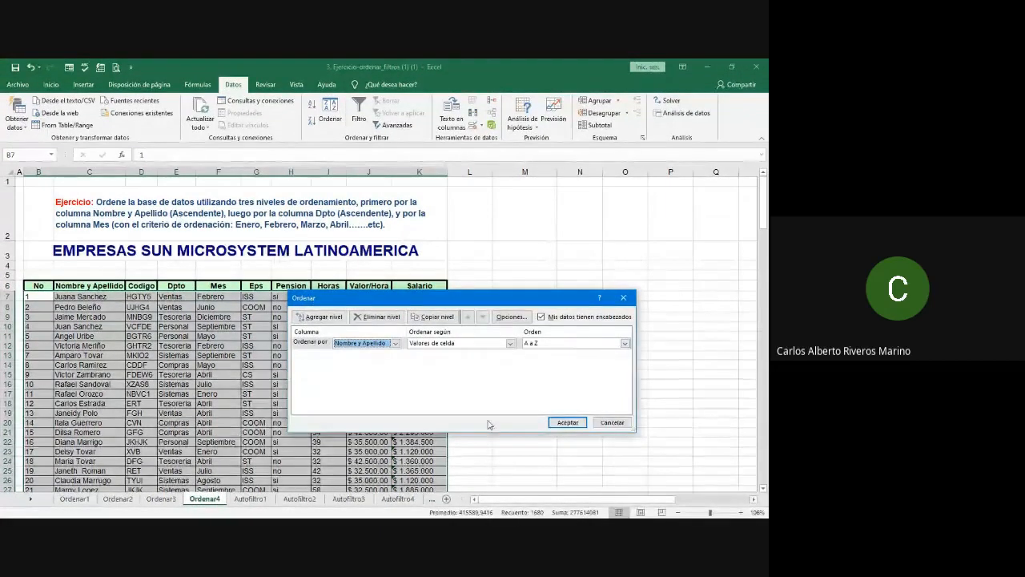
left_click(323, 318)
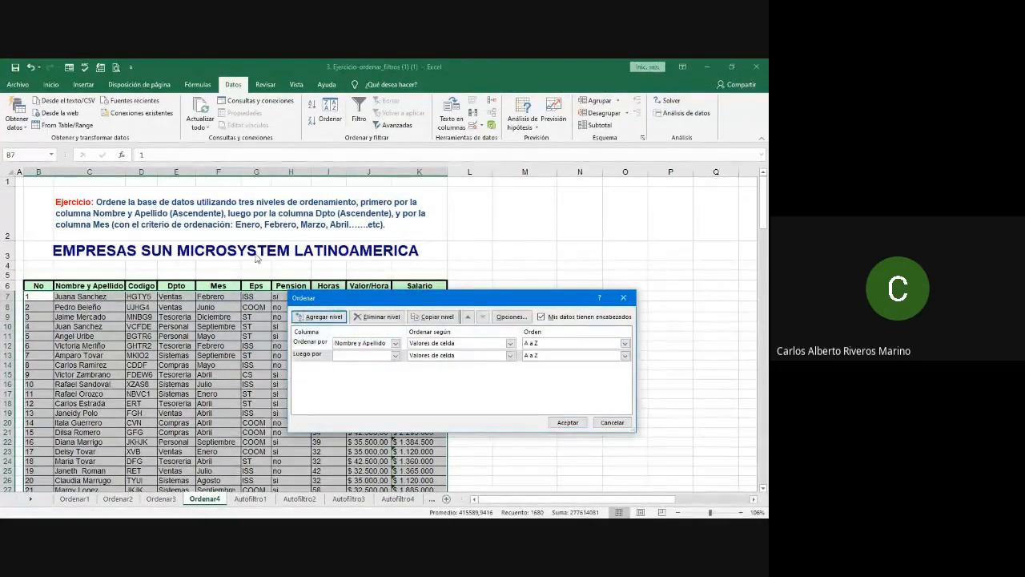
left_click(397, 360)
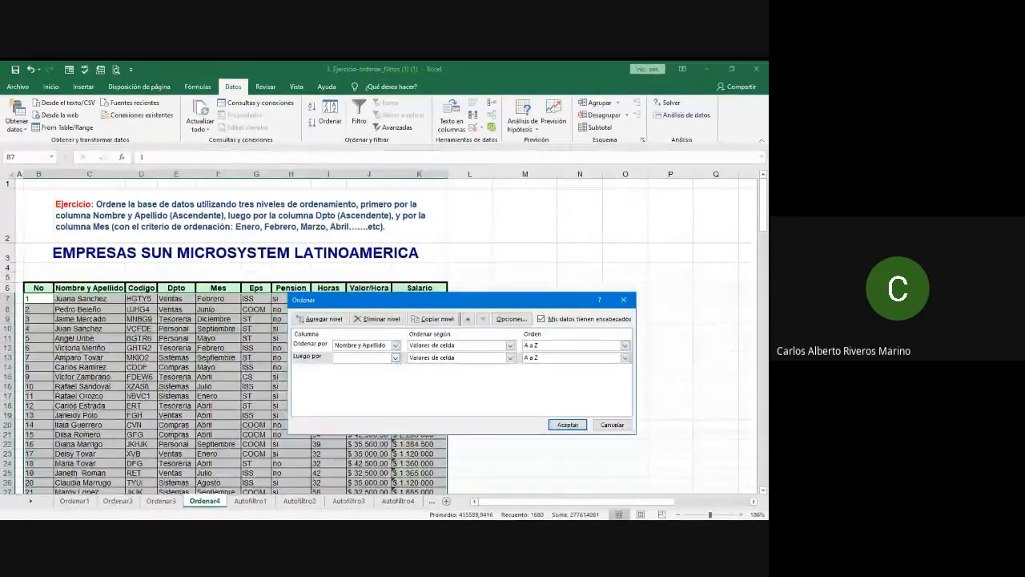
left_click(369, 384)
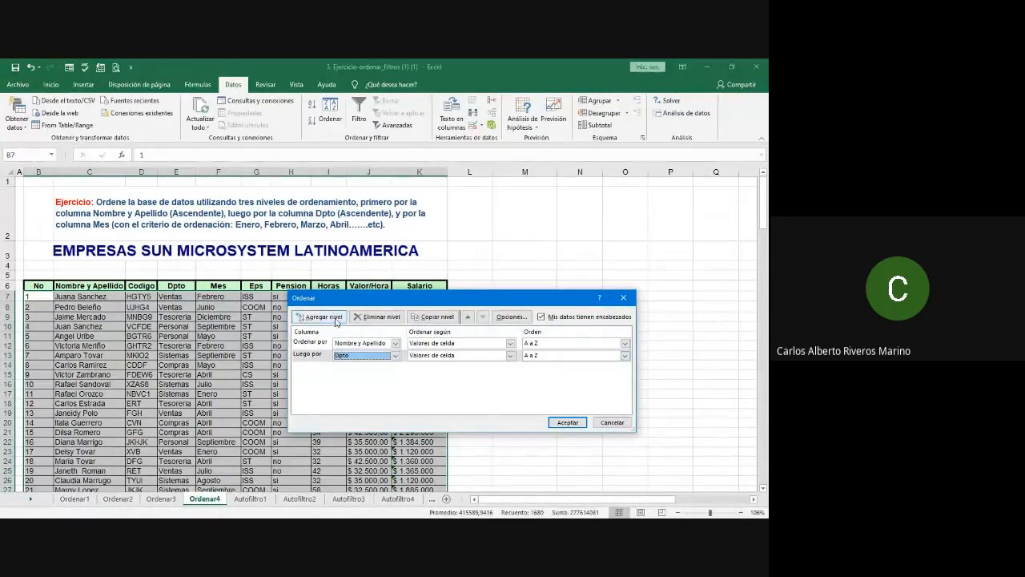
- Add Mes as the third sort level using the custom list enero, febrero, marzo, abril, and apply the sort
left_click(336, 321)
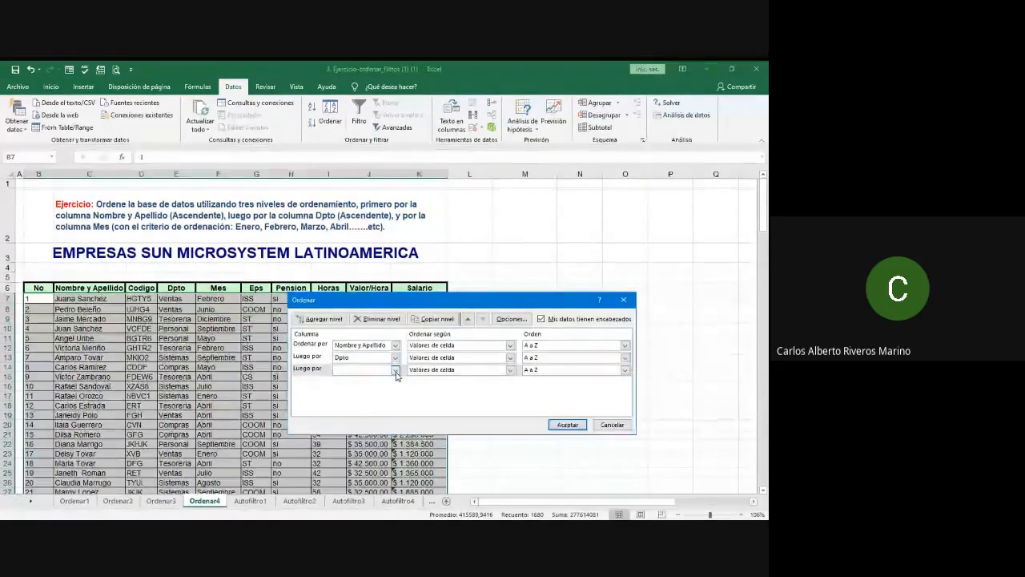
left_click(358, 409)
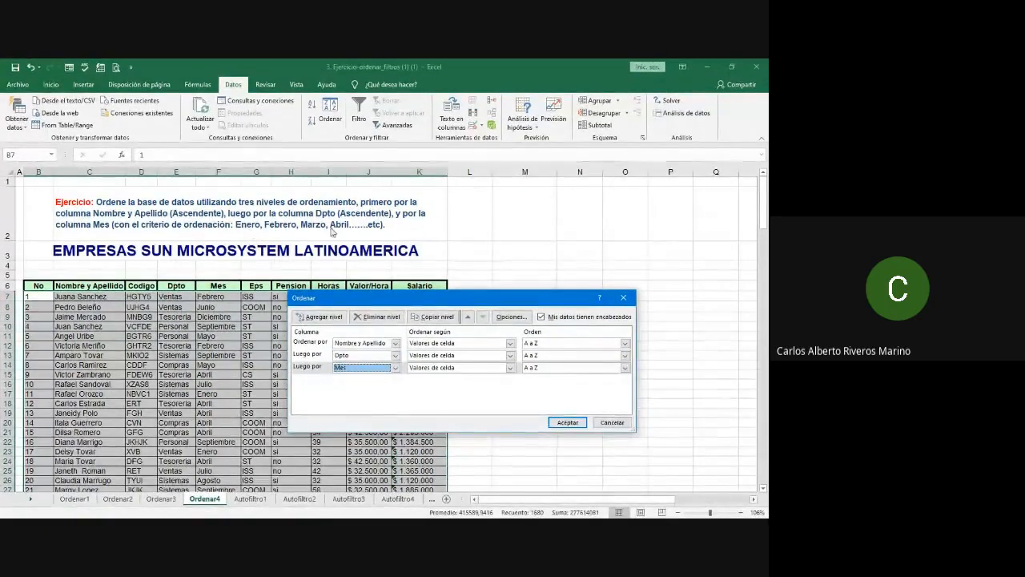
left_click(553, 368)
left_click(551, 395)
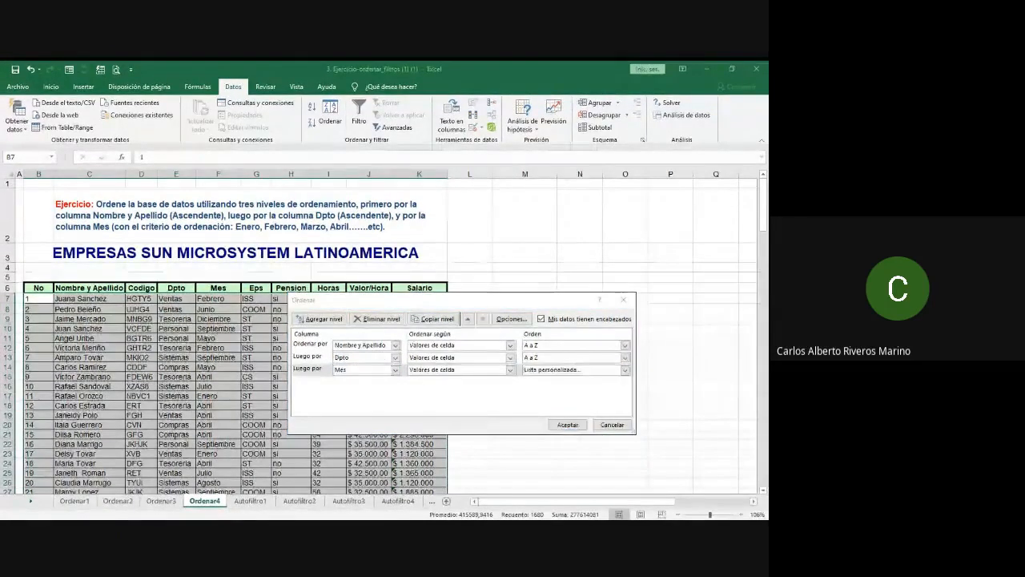
left_click(570, 443)
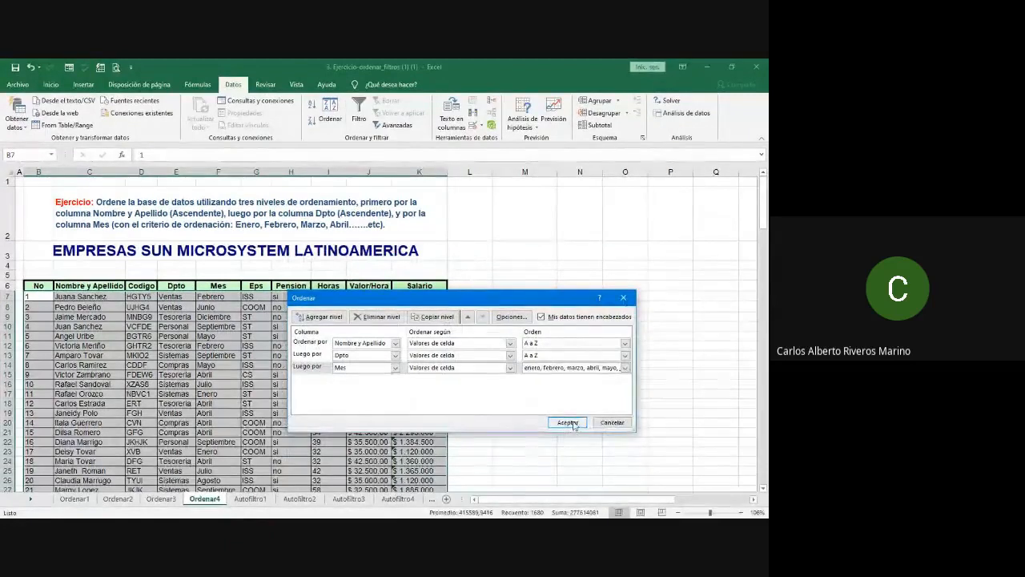
left_click(573, 422)
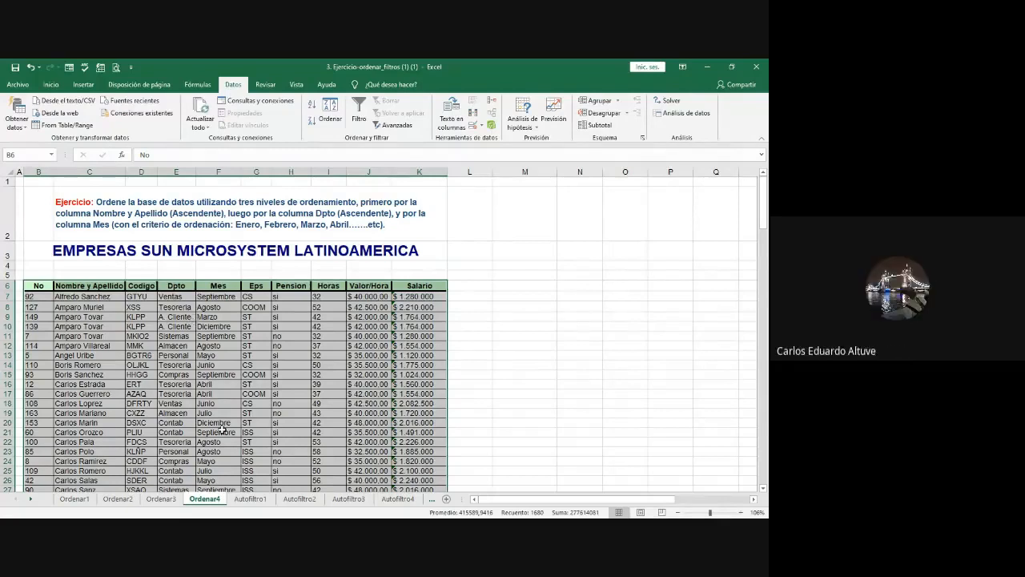
- Open the Autofiltro1 sheet and enlarge it to 136%, showing the employee table from its first column
left_click(251, 500)
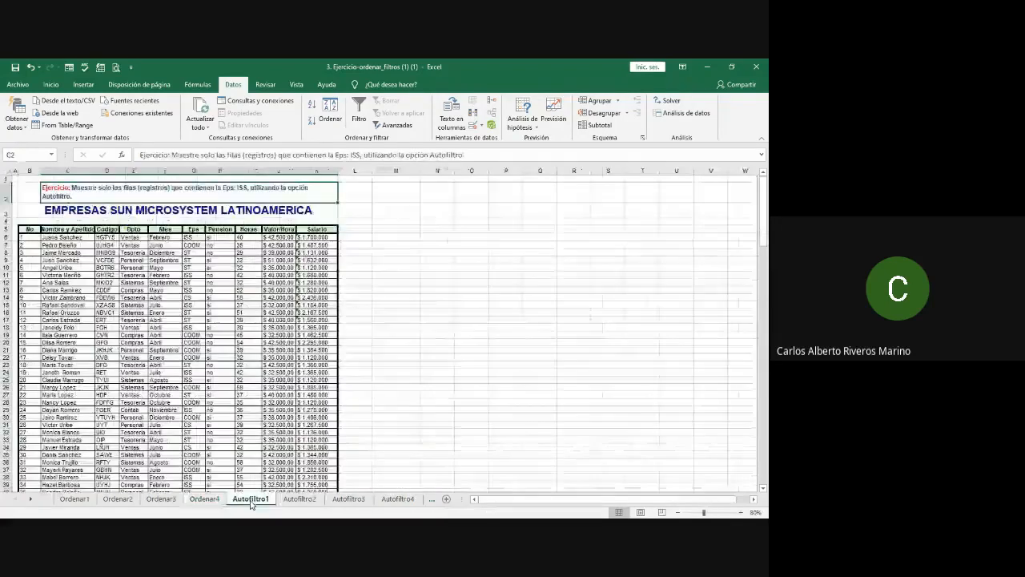
left_click_drag(708, 513, 713, 514)
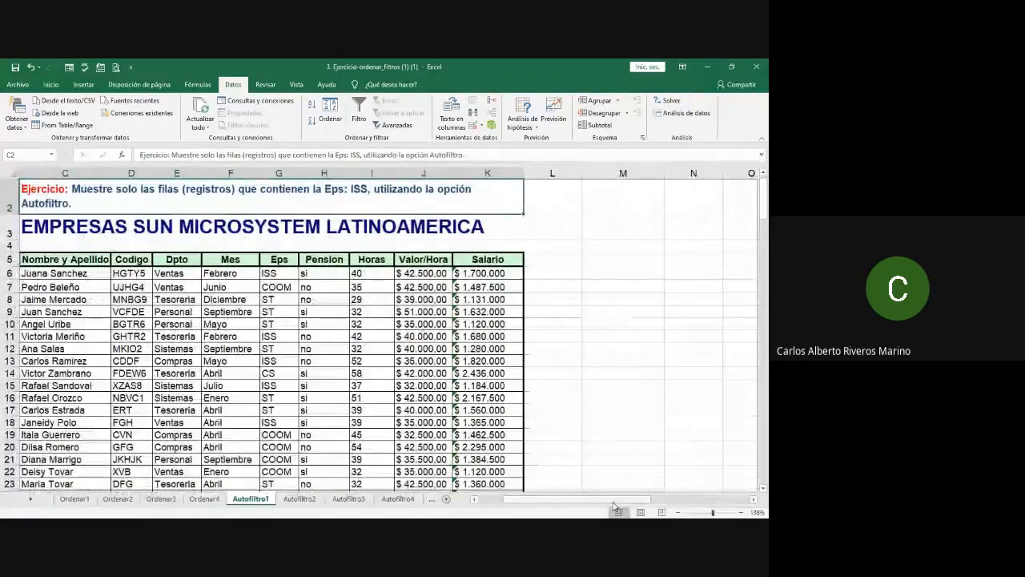
left_click_drag(615, 507, 589, 506)
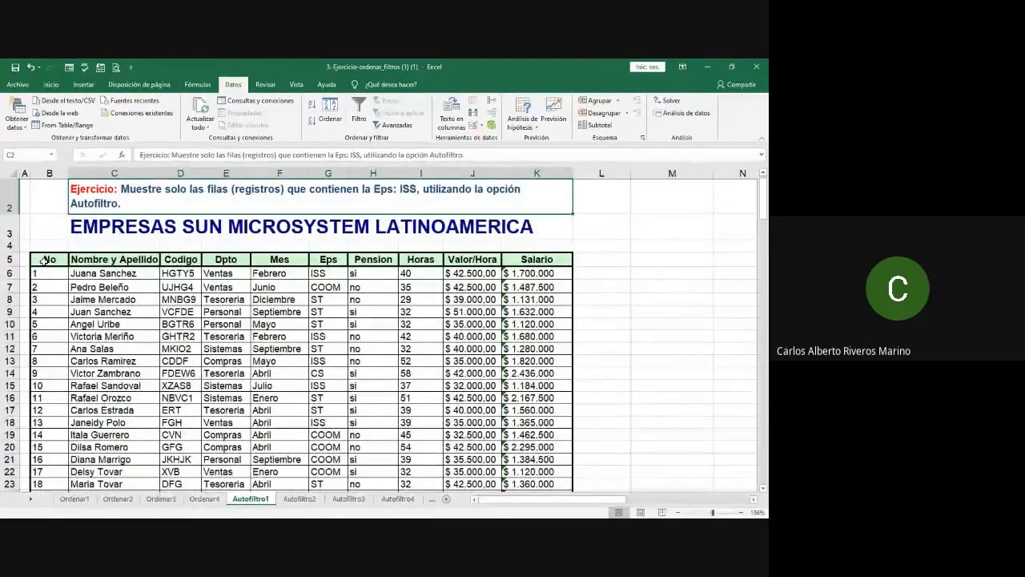
scroll(44, 261, "up", 1)
- Select the whole employee table B5:K171 including its headers and turn on AutoFilter for it
left_click_drag(47, 271, 531, 462)
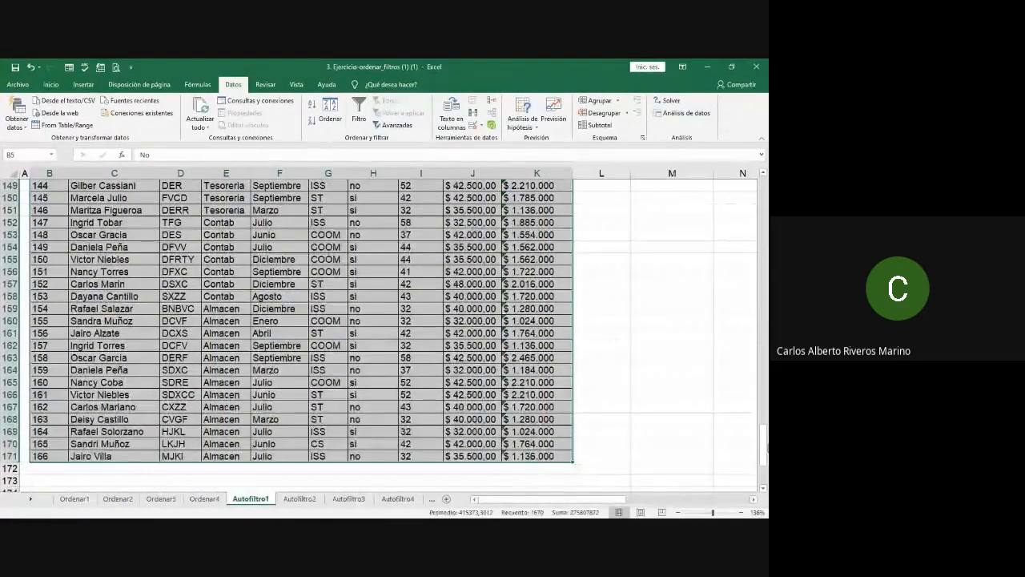
left_click_drag(765, 449, 765, 193)
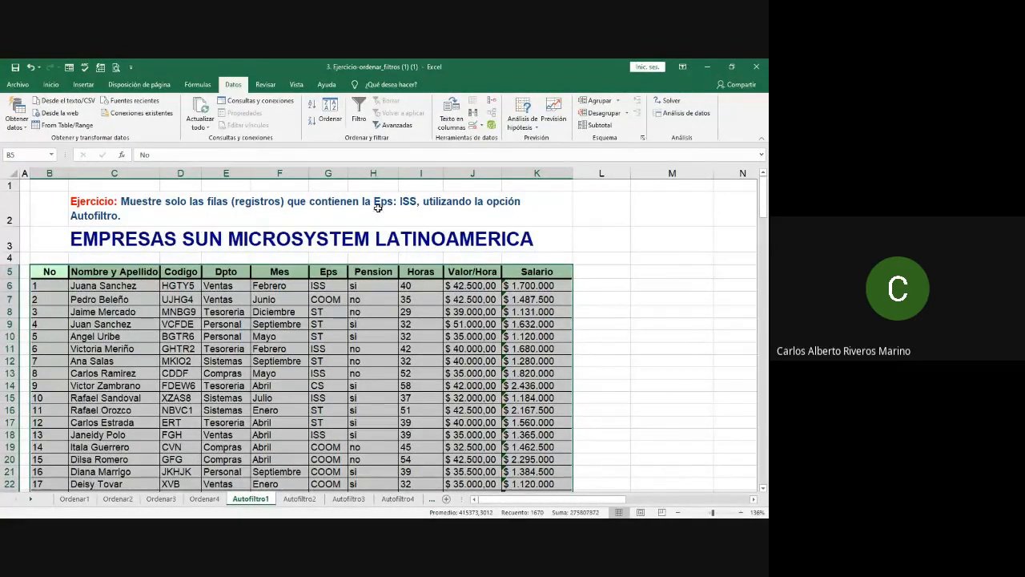
left_click(210, 85)
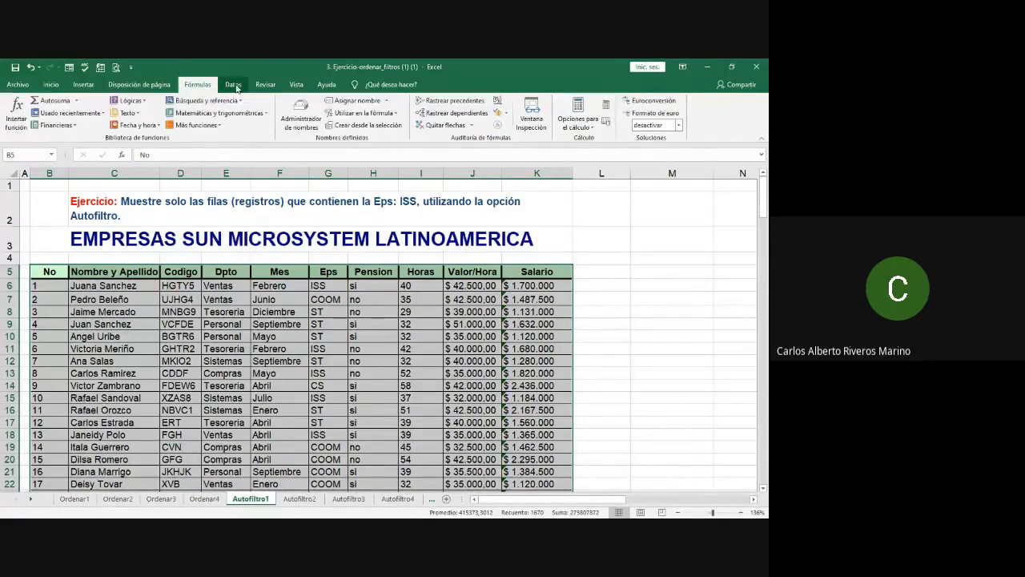
left_click(234, 85)
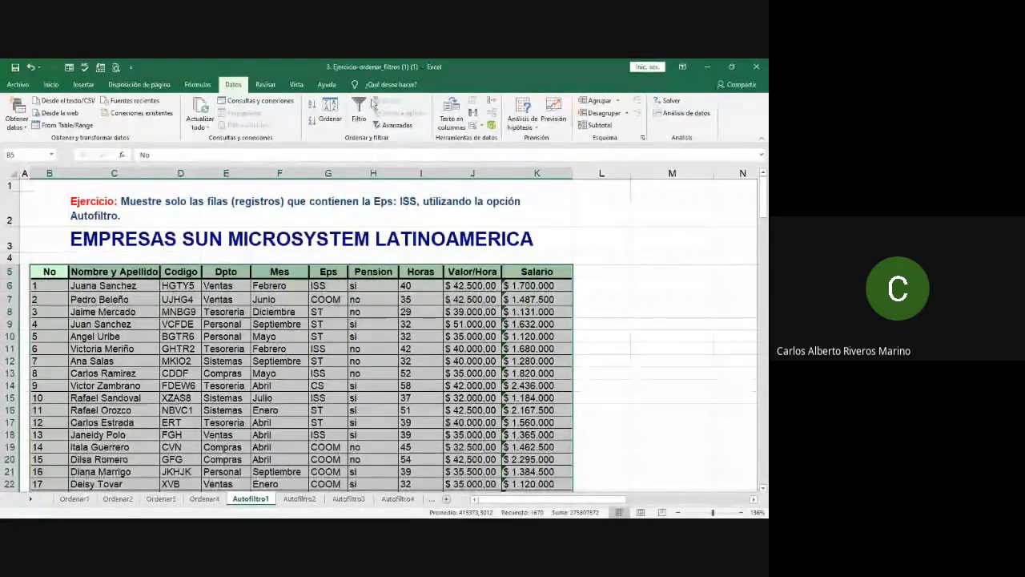
left_click(360, 104)
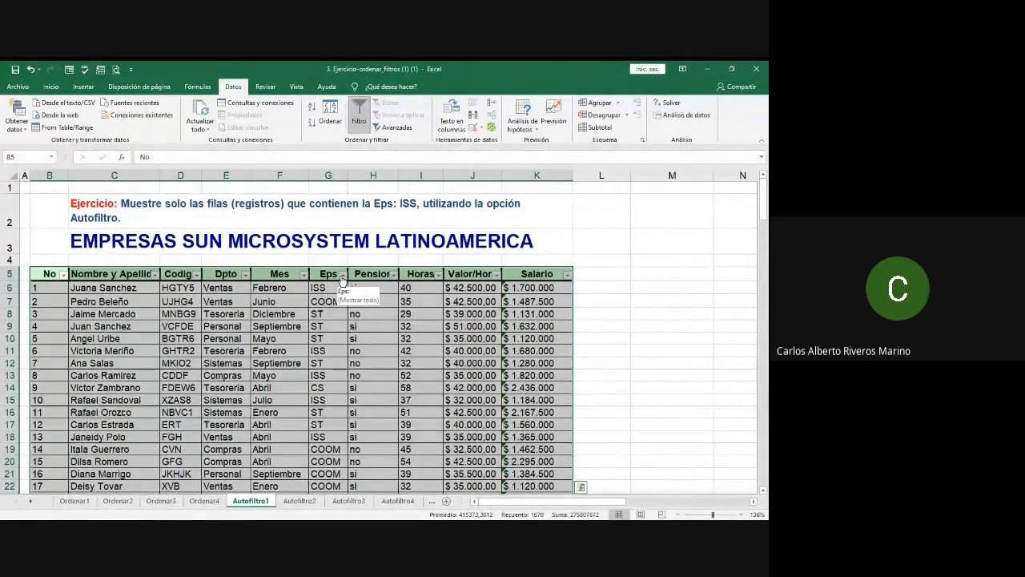
- Filter the Eps column to show only the ISS records
left_click(342, 275)
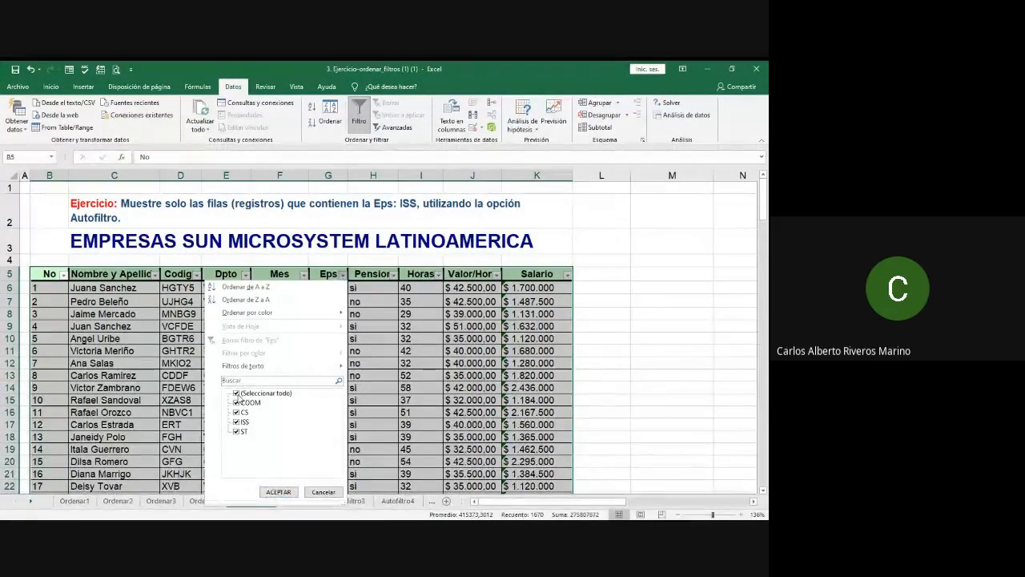
left_click(237, 394)
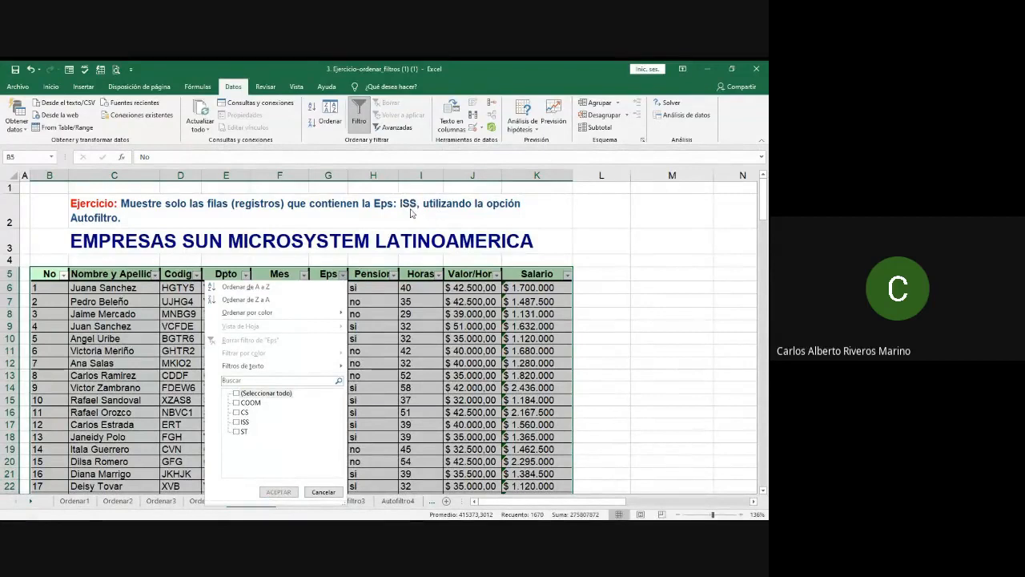
left_click(236, 422)
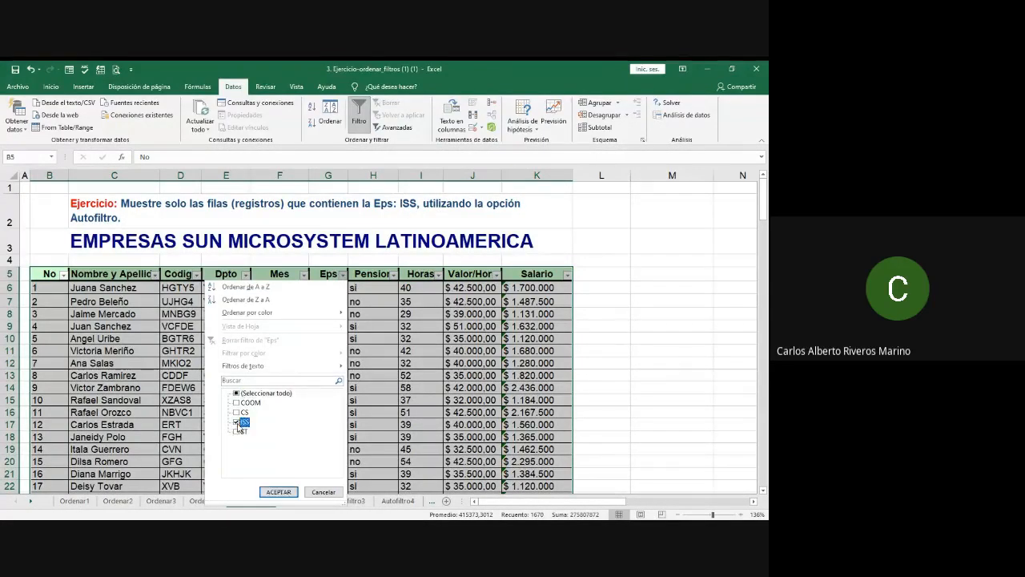
left_click(279, 492)
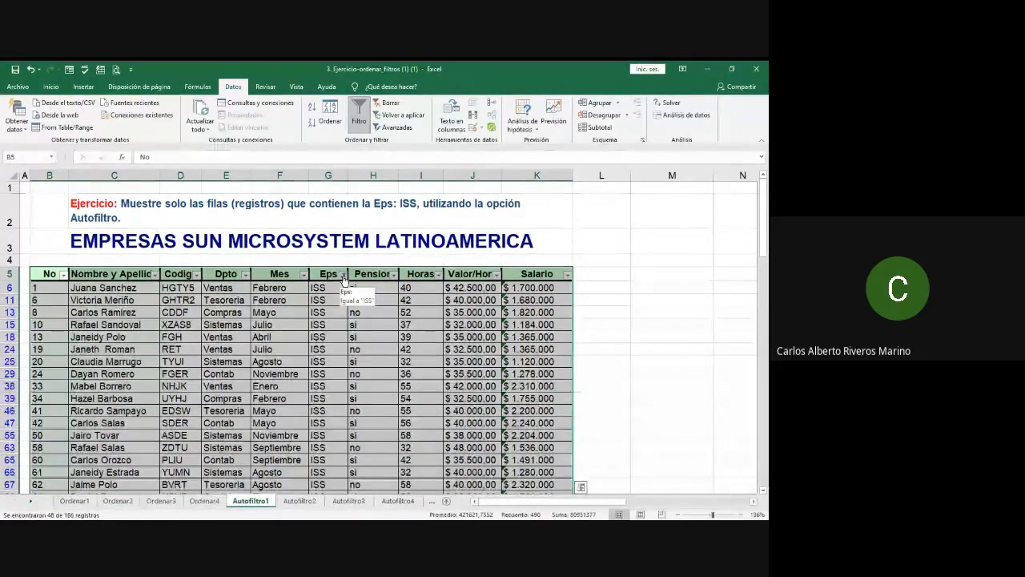
- Restore all records by selecting every value in the Eps column's filter
left_click(344, 273)
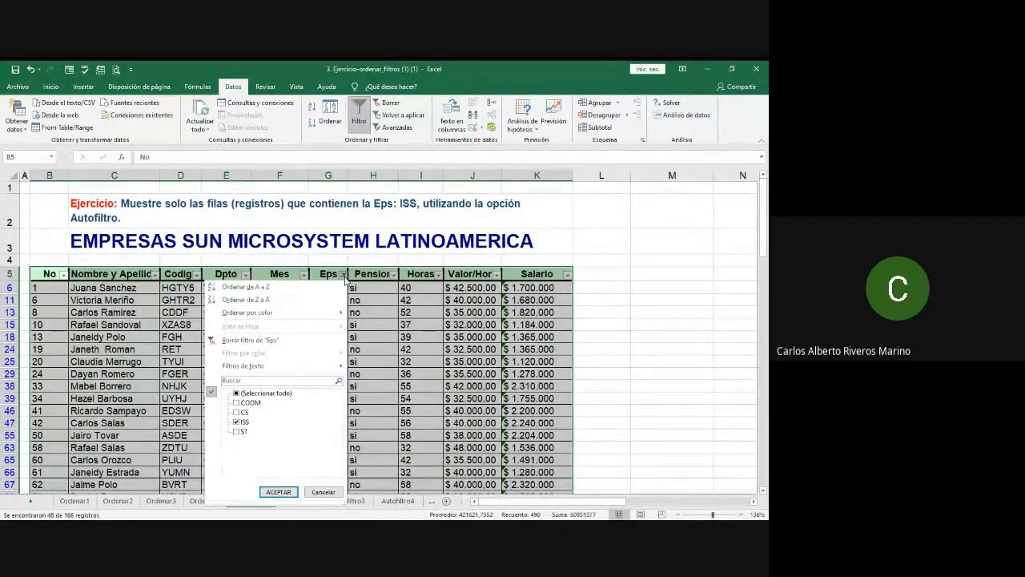
left_click(236, 393)
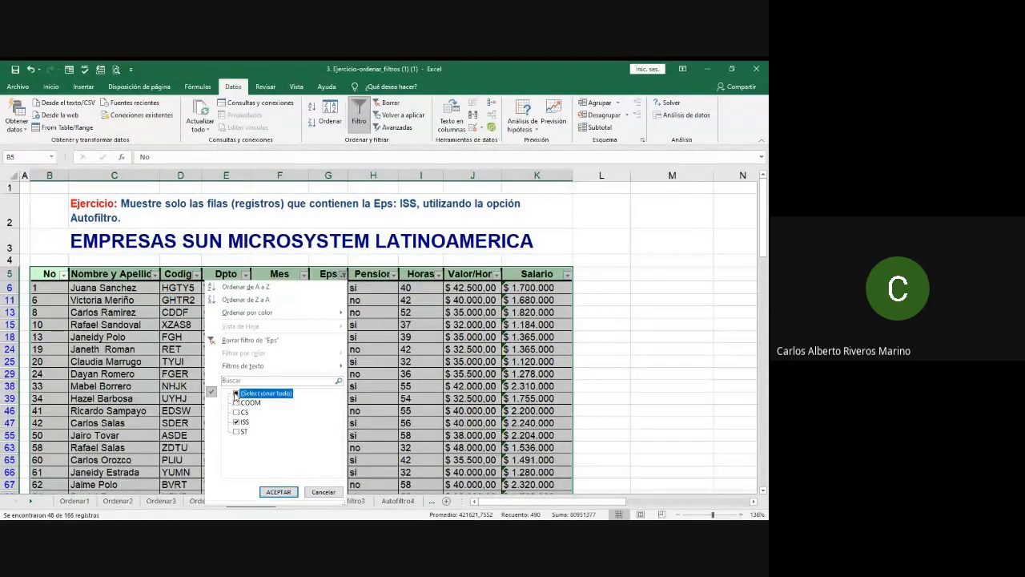
left_click(278, 491)
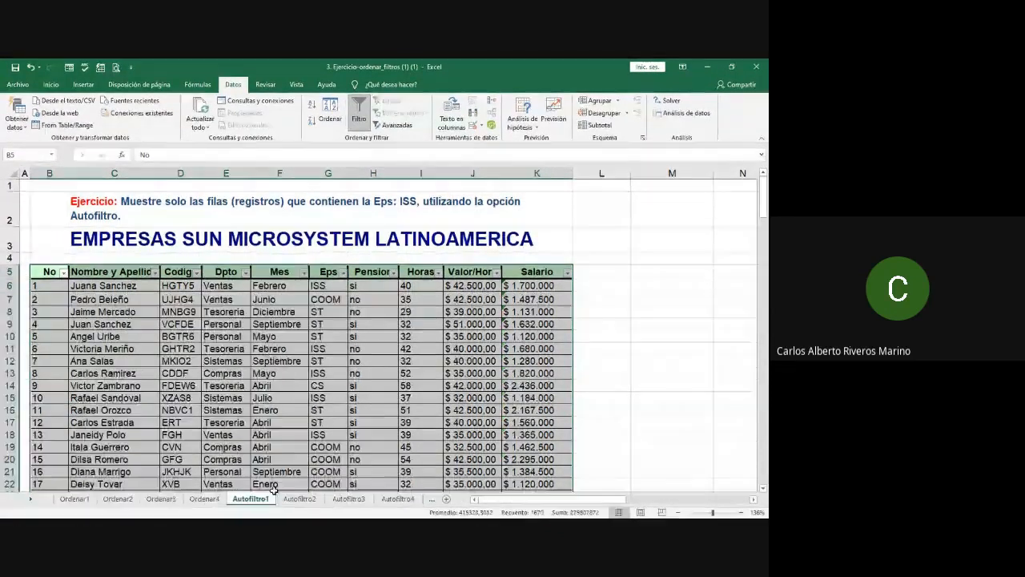
- Reapply the Eps column filter with ISS as the only selected value
left_click(343, 272)
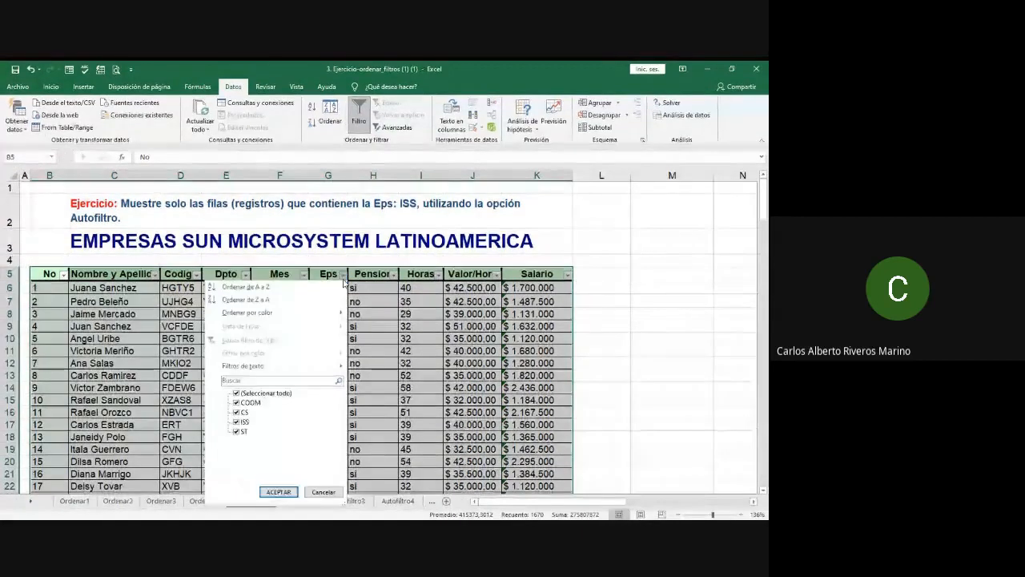
left_click(237, 393)
left_click(235, 423)
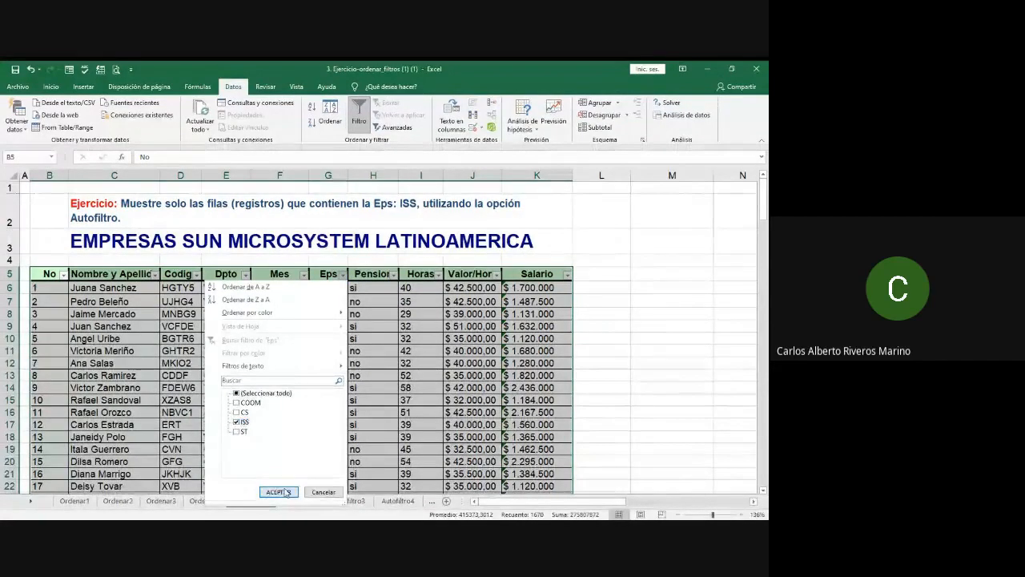
left_click(278, 492)
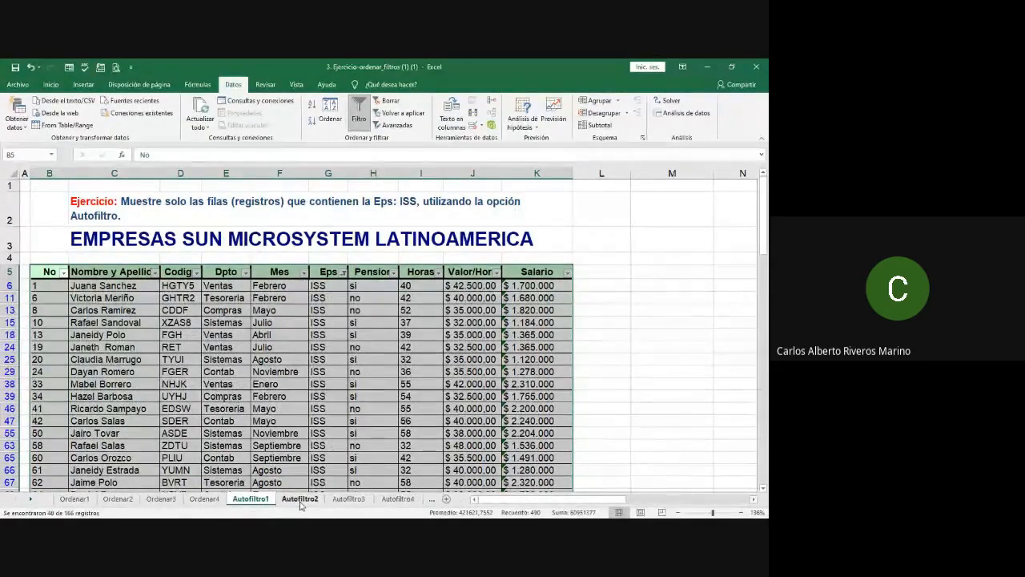
- Open the Autofiltro2 sheet and enlarge it to 106%, showing the exercise text and the employee table from its first column
left_click(300, 500)
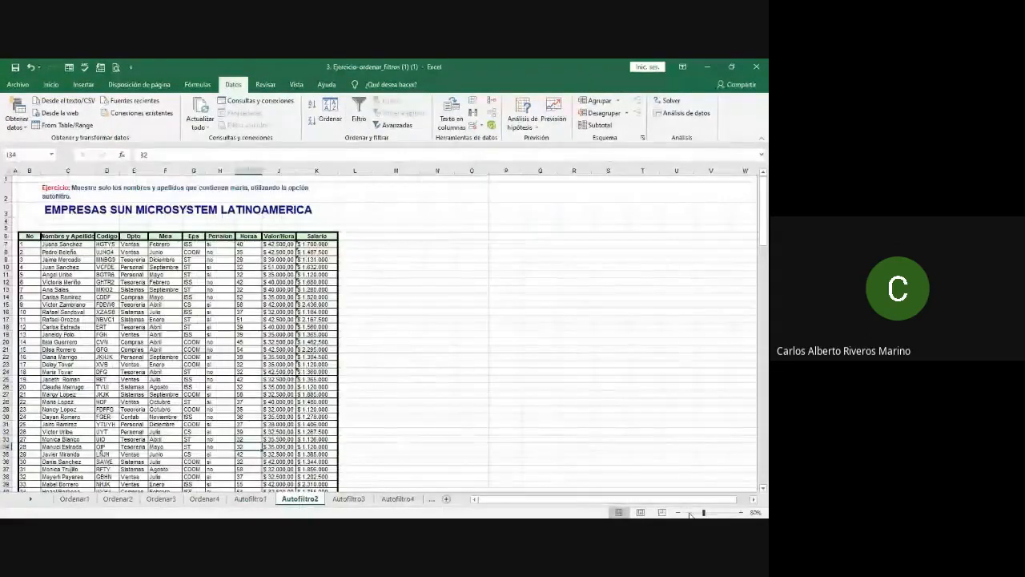
left_click_drag(705, 513, 710, 512)
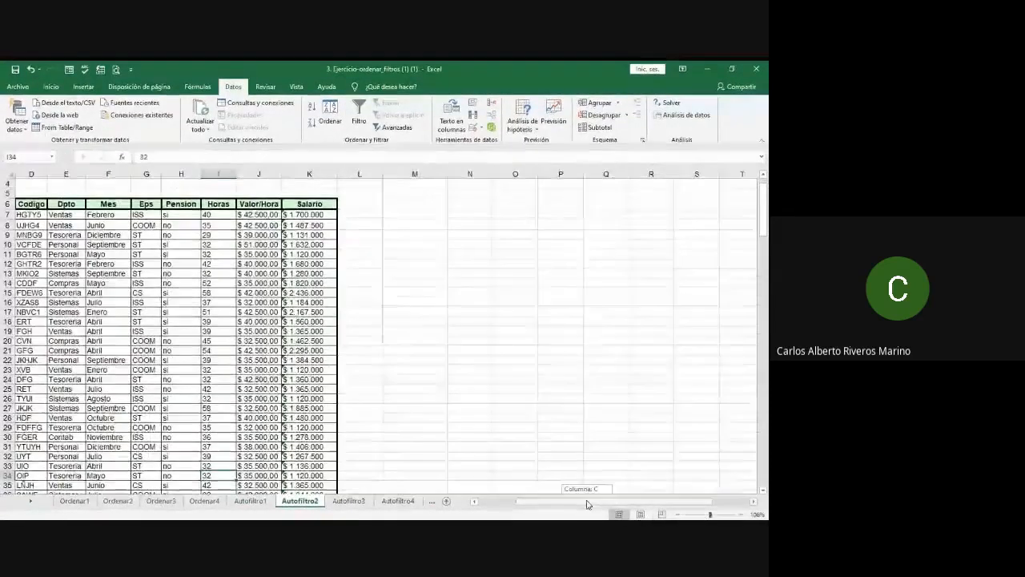
scroll(439, 474, "left", 3)
scroll(439, 474, "up", 2)
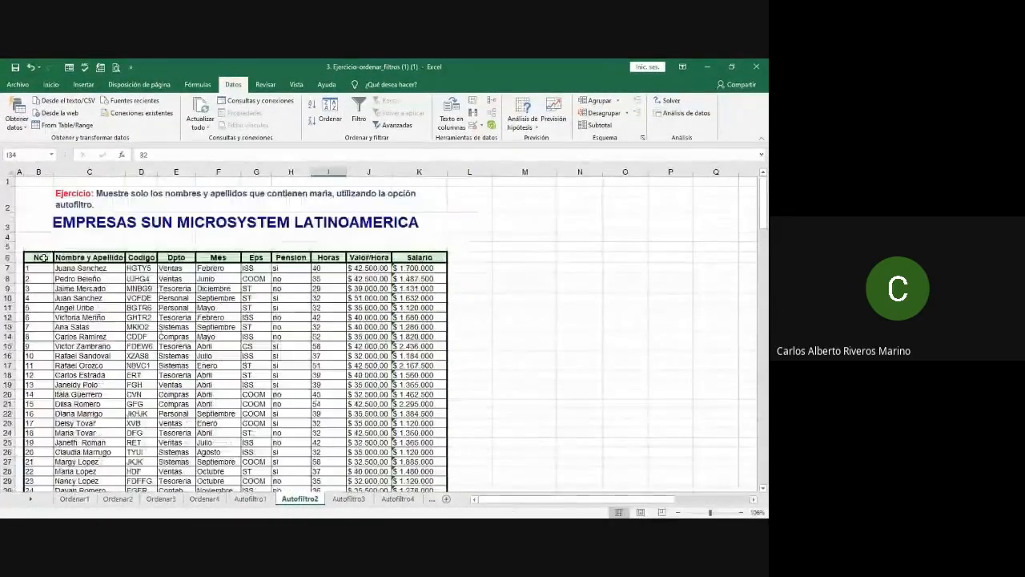
- Select the whole employee table B6:K172 with its headers and turn on AutoFilter for its columns
left_click_drag(38, 258, 398, 472)
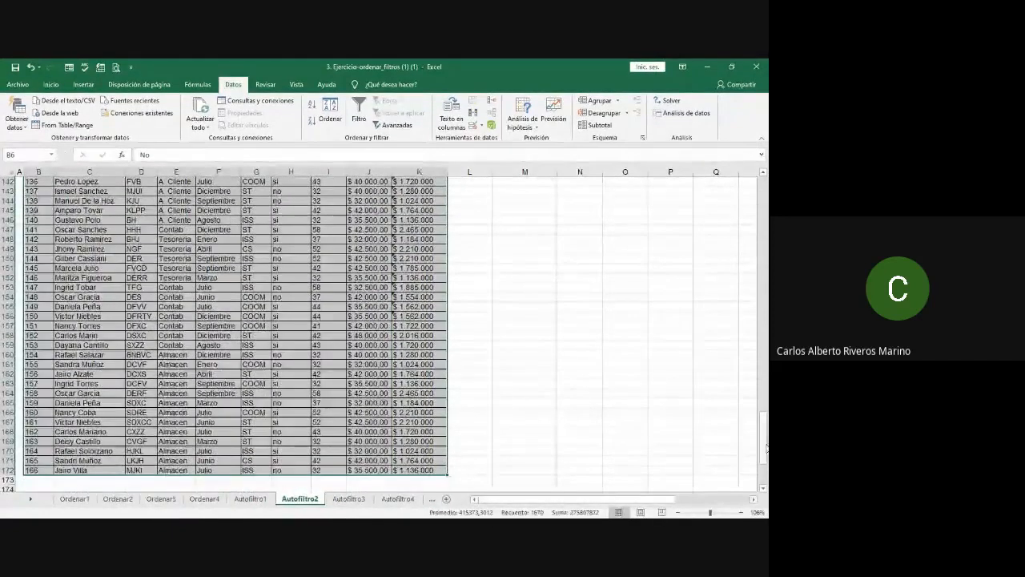
left_click_drag(763, 440, 758, 197)
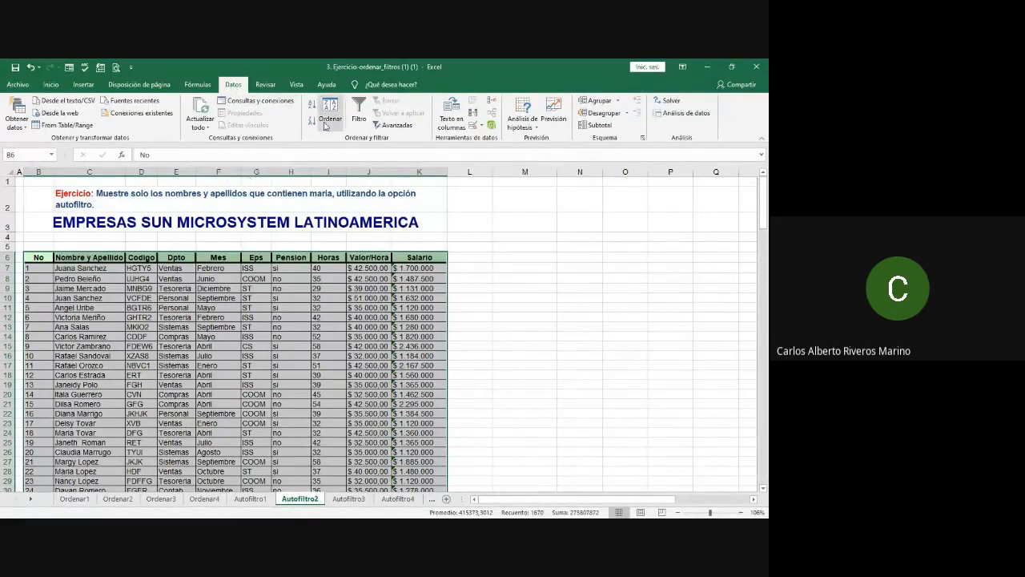
left_click(359, 112)
left_click(359, 110)
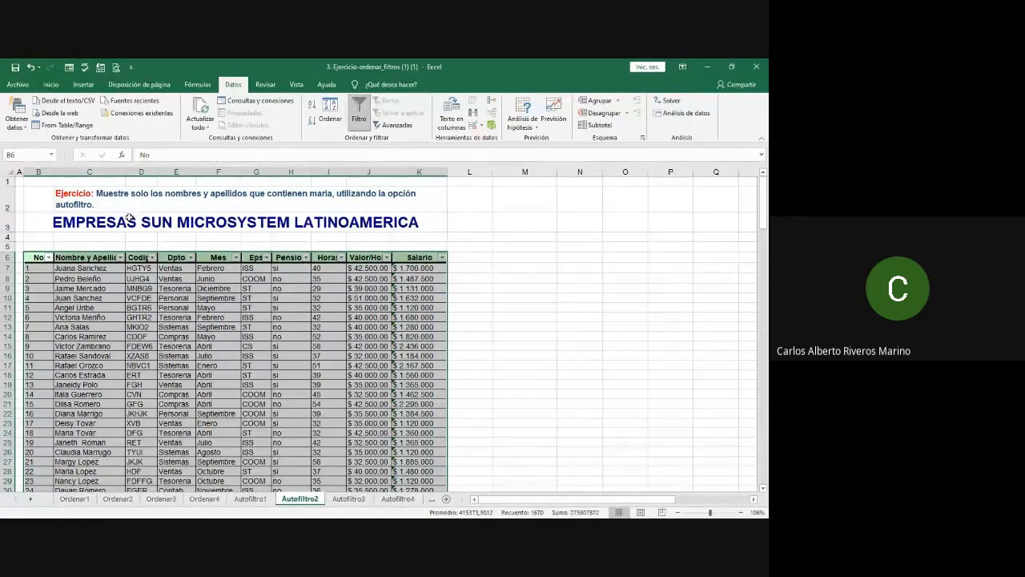
- Filter the Nombre y Apellido column to only the names matching a search for maria
left_click(122, 258)
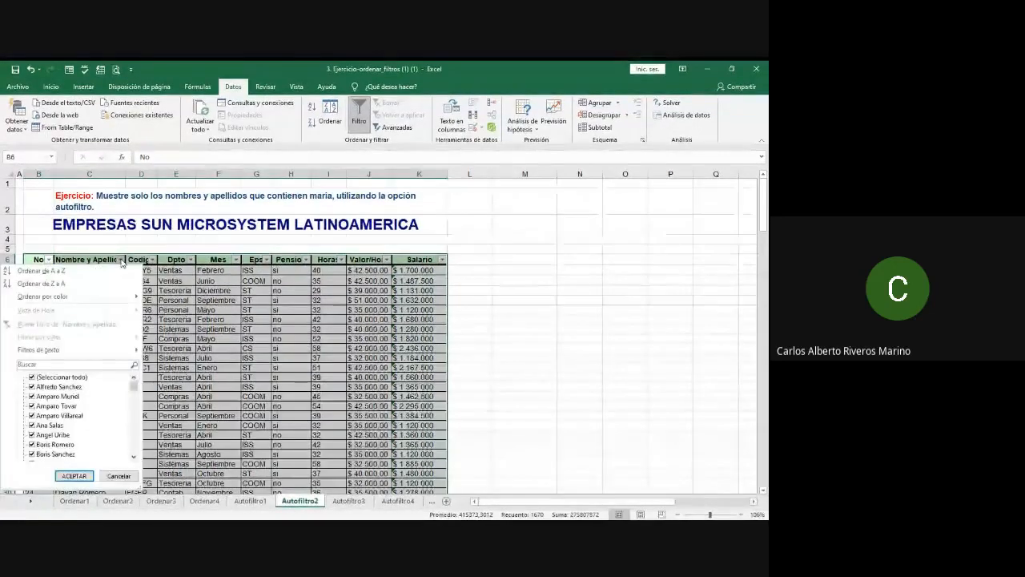
mouse_move(69, 357)
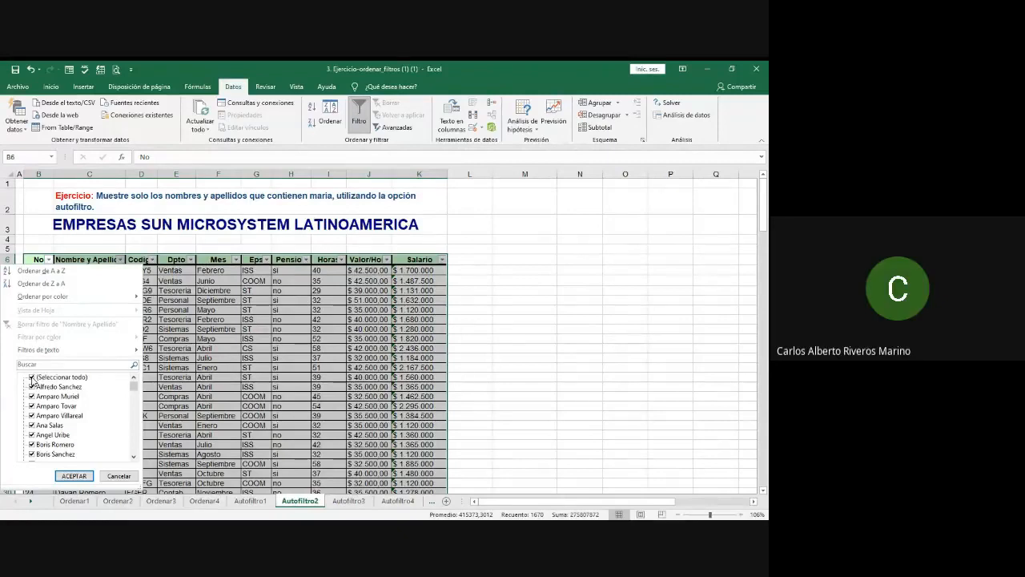
left_click(32, 378)
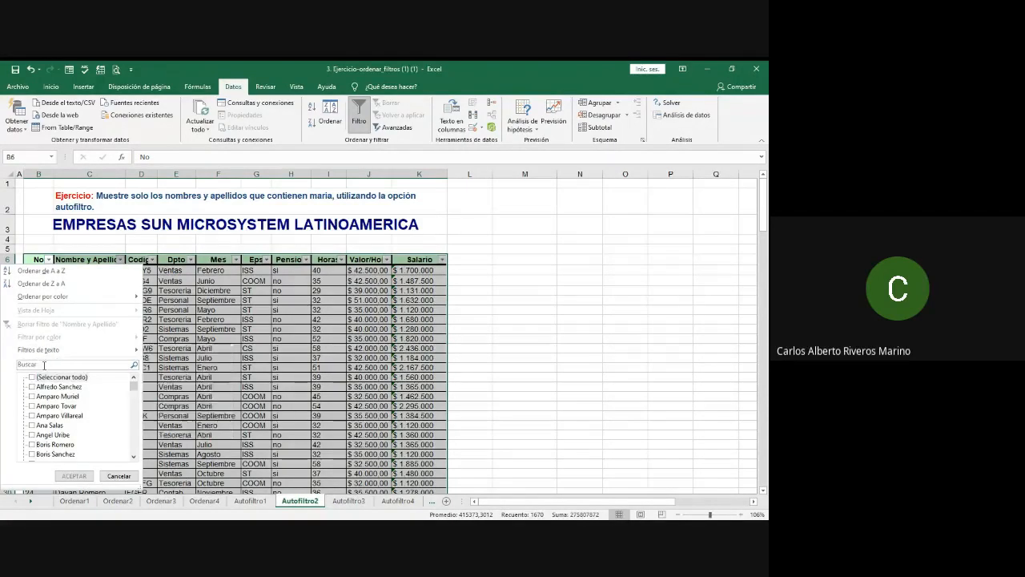
left_click(44, 365)
type("maria")
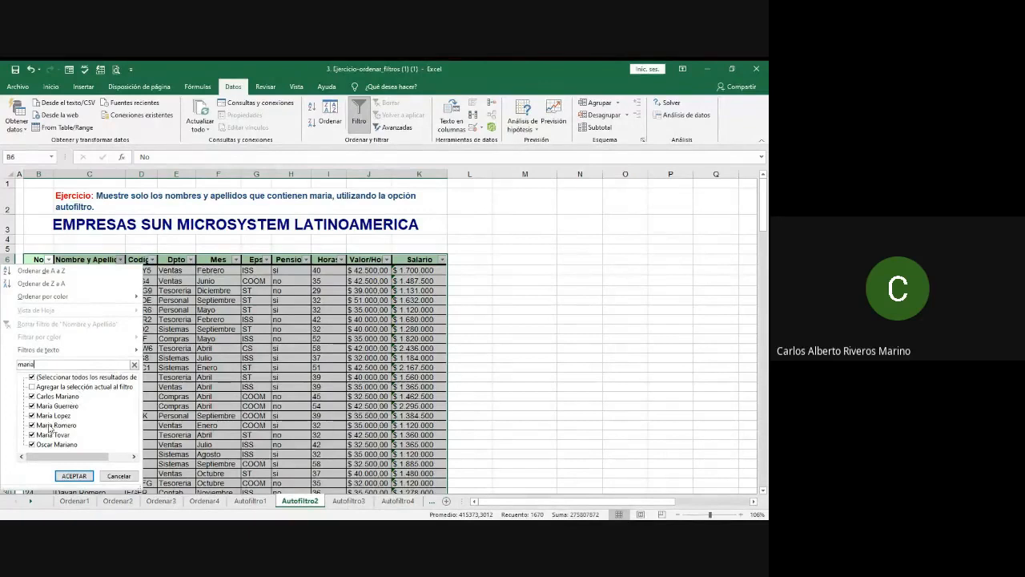
scroll(109, 416, "right", 1)
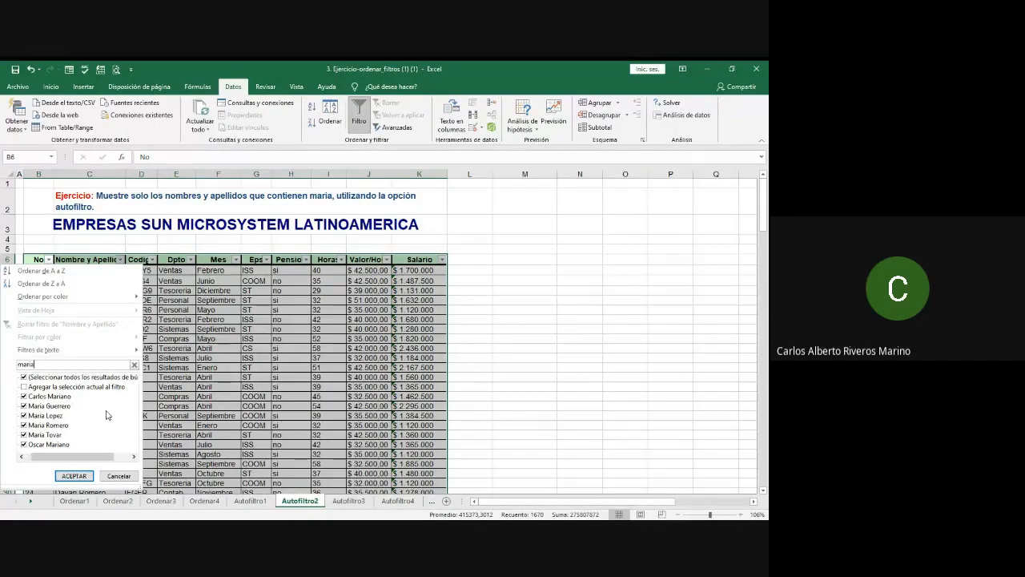
left_click_drag(91, 458, 68, 457)
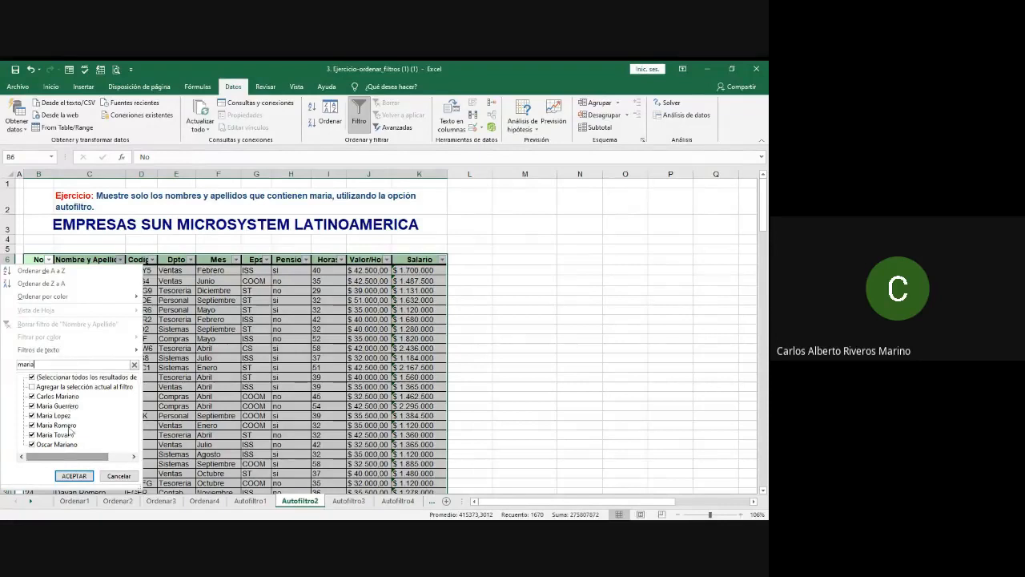
left_click(74, 476)
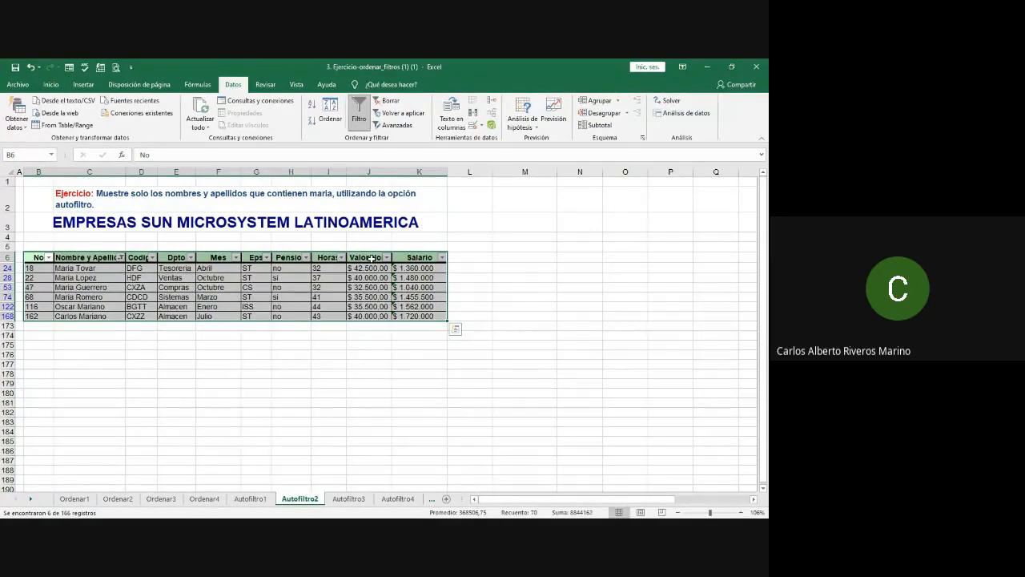
- Open the Autofiltro3 sheet and enlarge it to 112%, showing the employee table from its first column
left_click(343, 500)
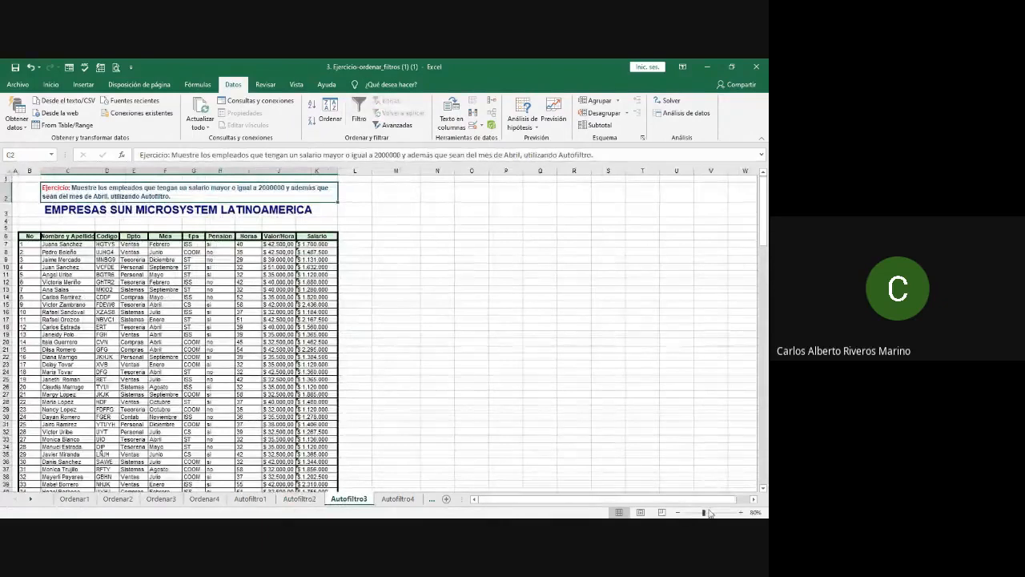
left_click_drag(705, 513, 712, 513)
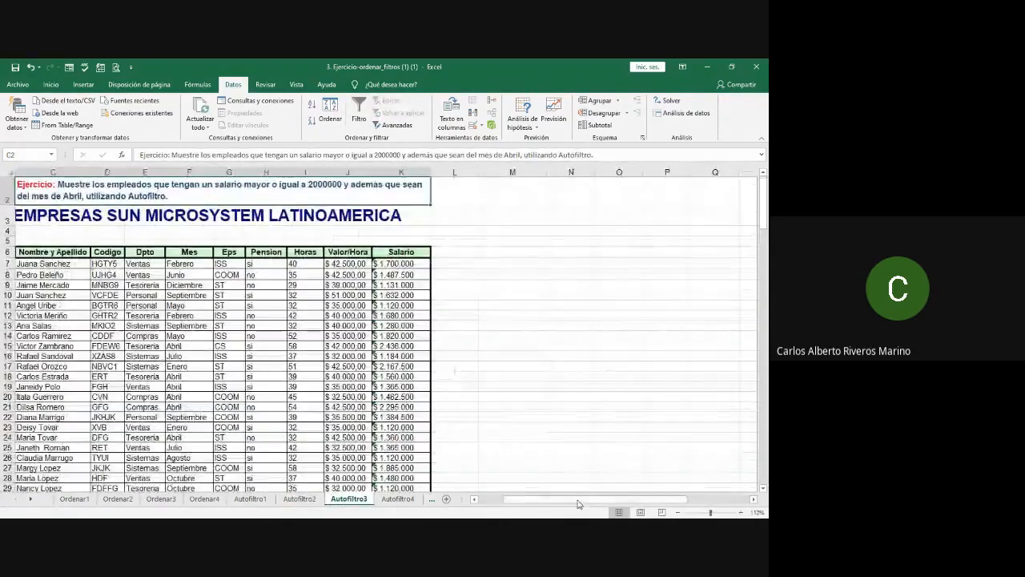
left_click_drag(580, 500, 567, 503)
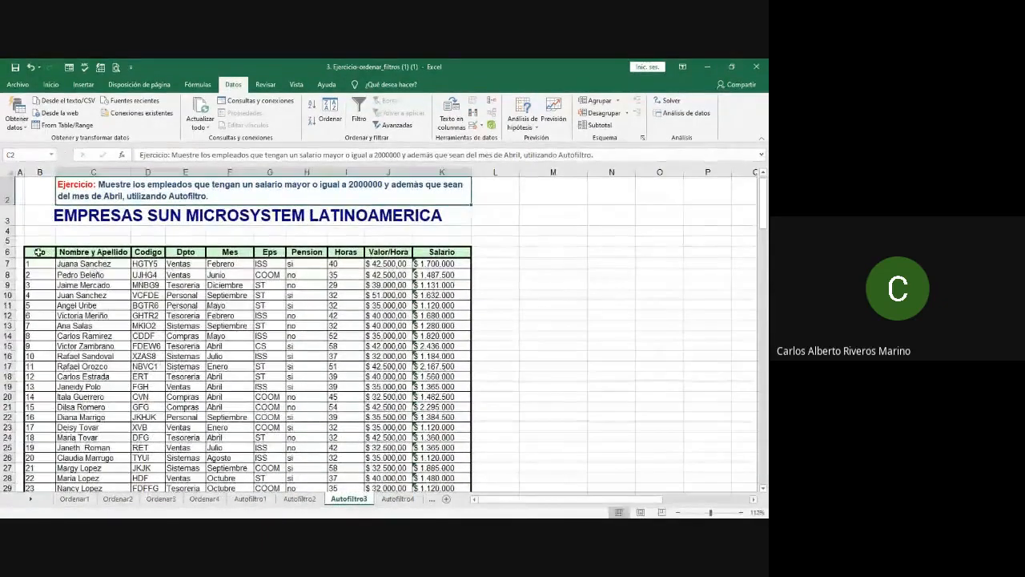
- Select the whole employee table B6:K172 with its headers on Autofiltro3 and turn on AutoFilter
left_click_drag(39, 253, 416, 468)
left_click_drag(763, 442, 764, 200)
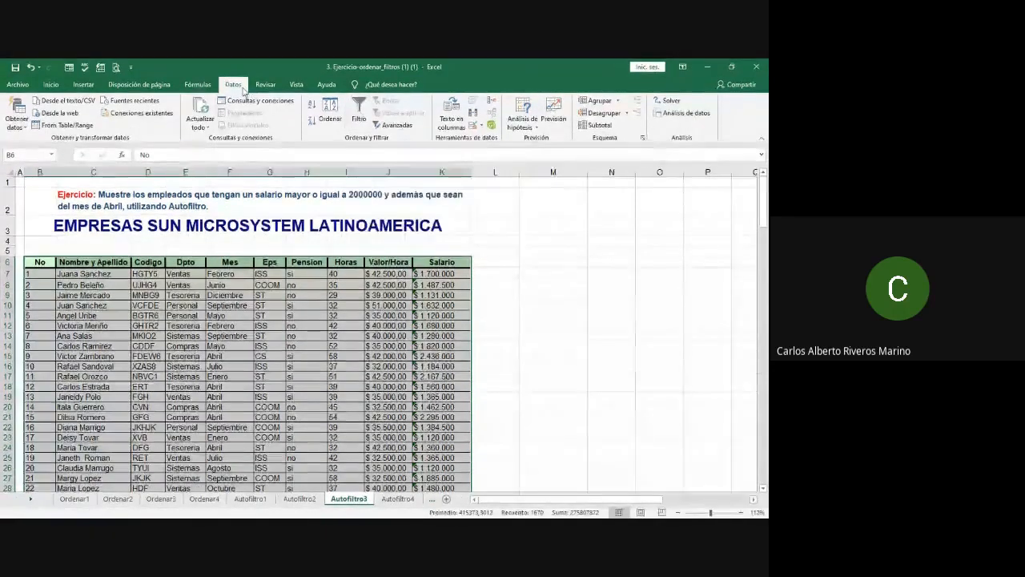
left_click(371, 105)
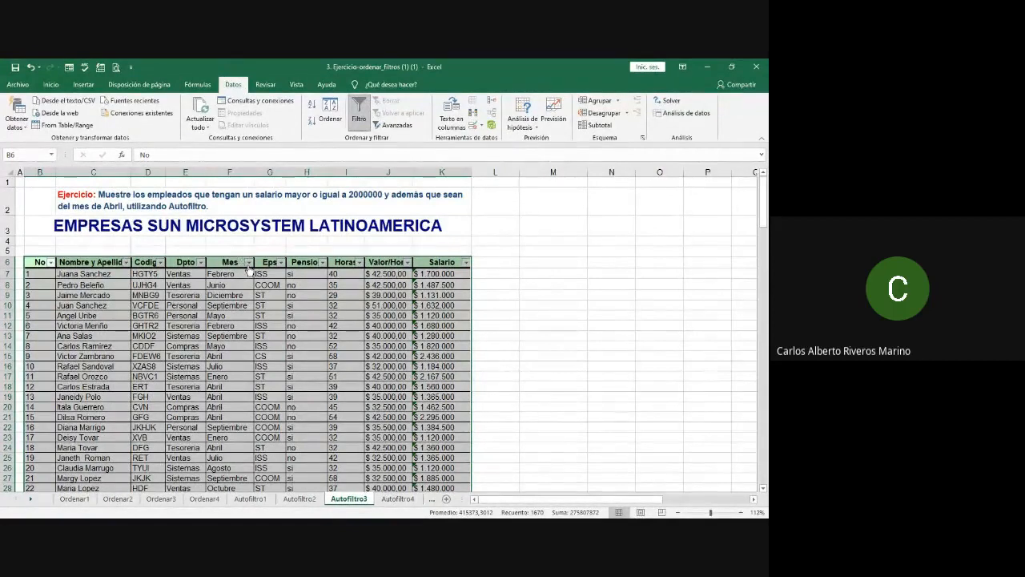
- Filter the Mes column with Abril as the only selected month
left_click(248, 265)
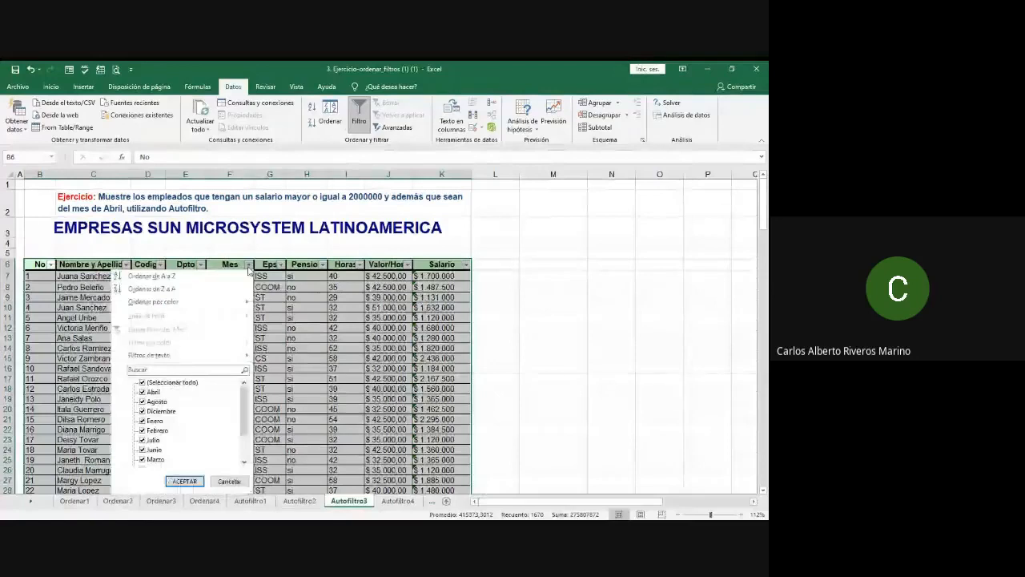
left_click(142, 383)
left_click(142, 392)
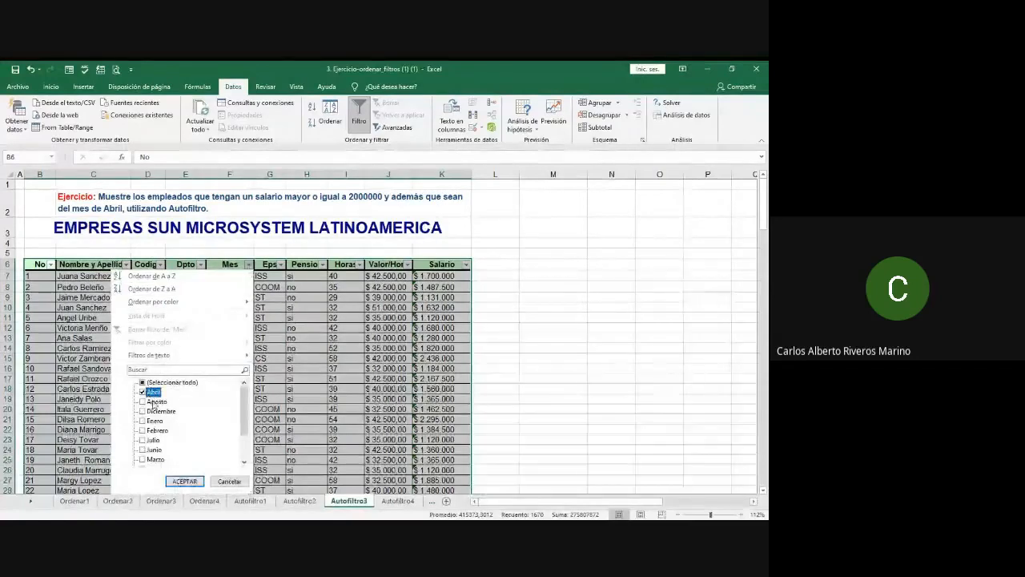
left_click(184, 480)
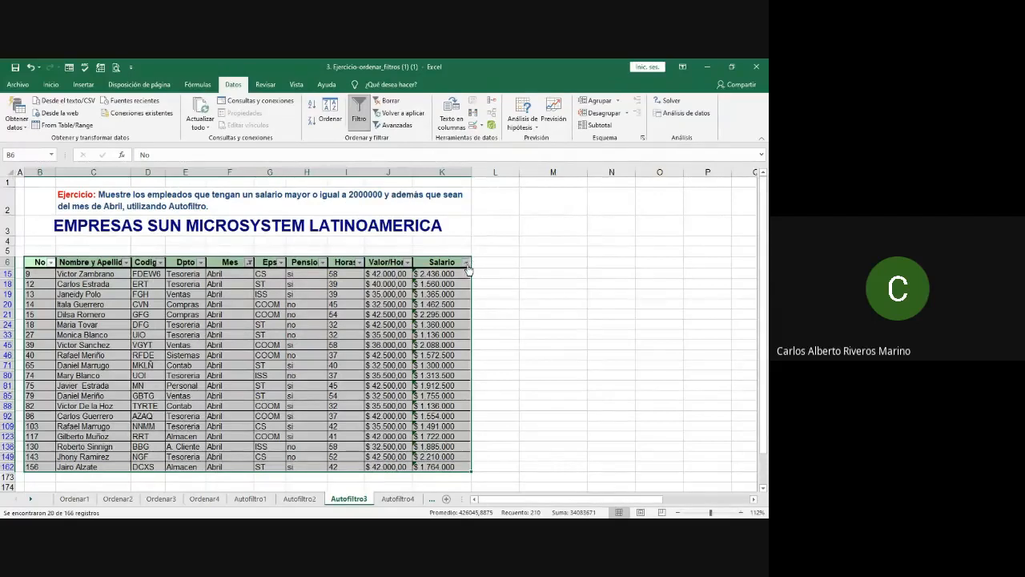
- Add a number filter on the Salario column for values greater than or equal to 2000000
left_click(467, 264)
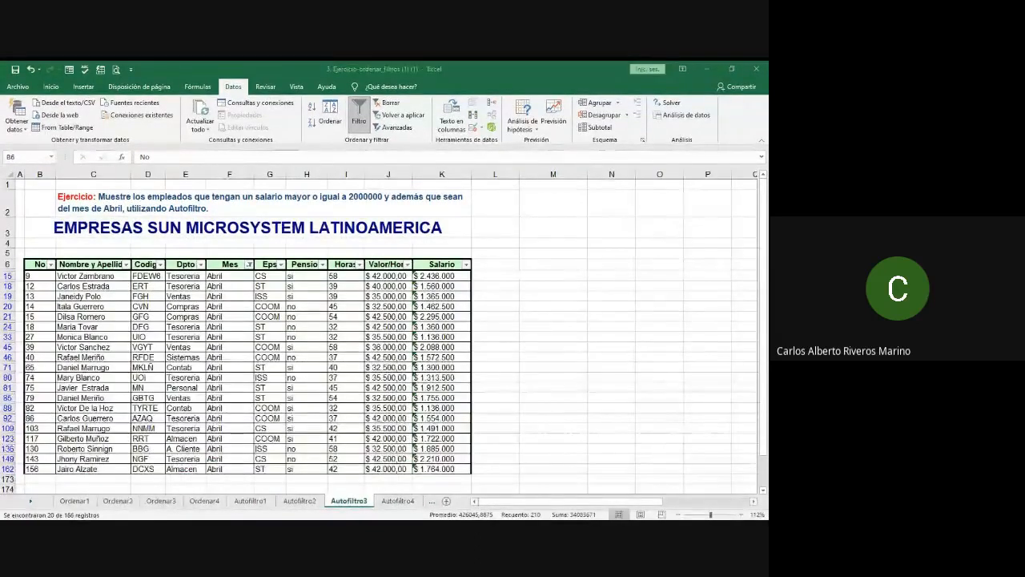
left_click(330, 490)
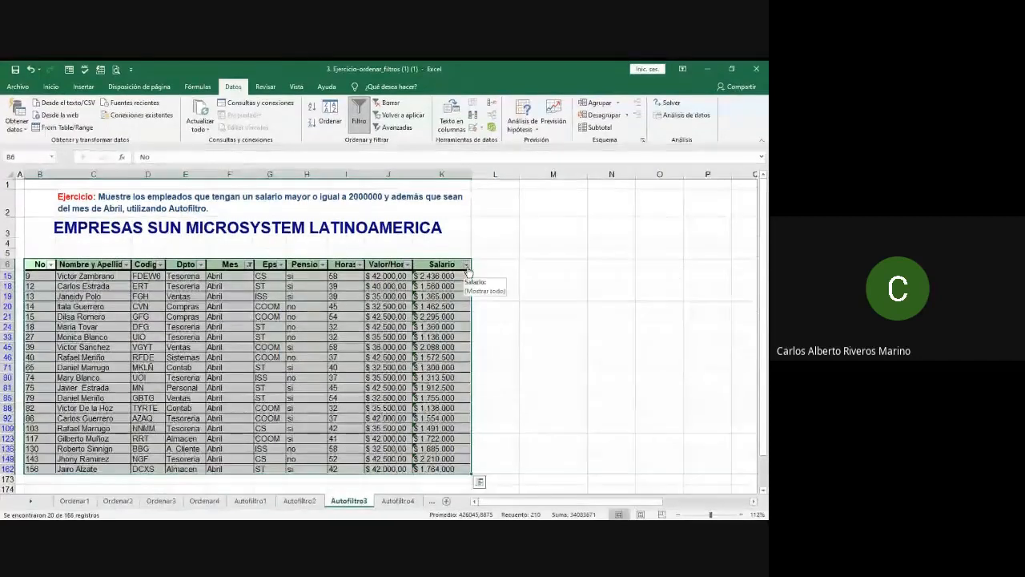
left_click(465, 265)
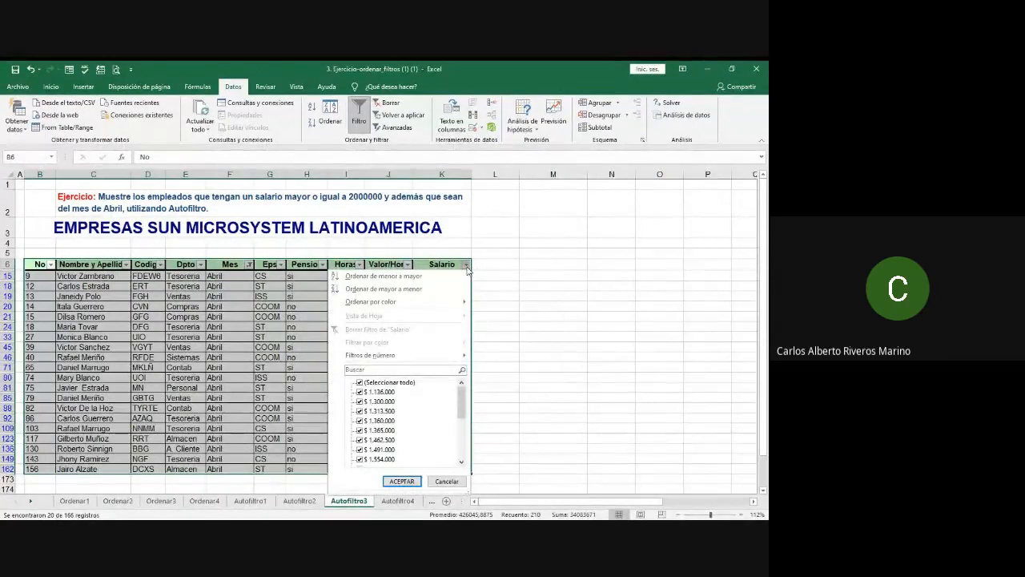
mouse_move(398, 356)
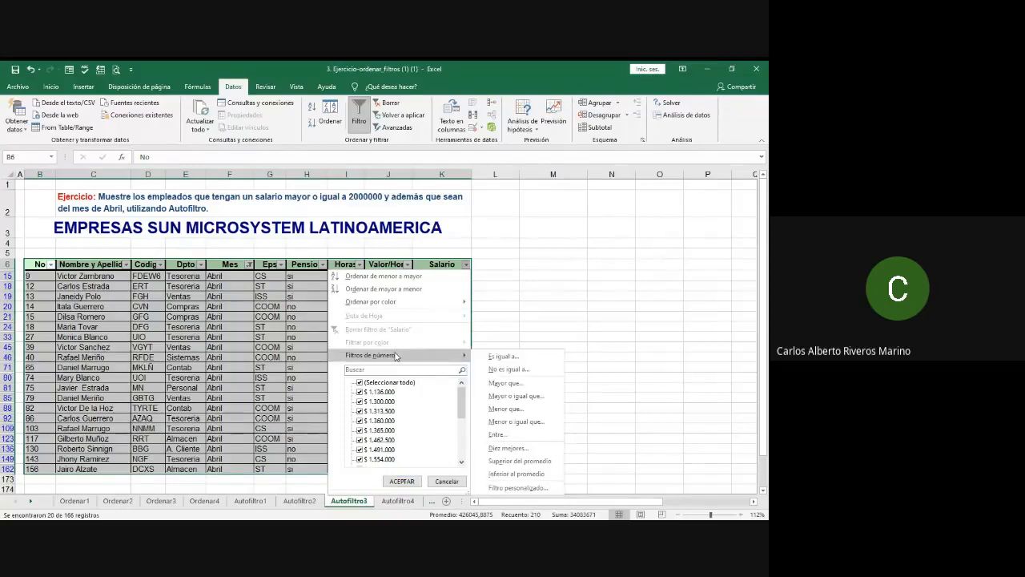
left_click(511, 397)
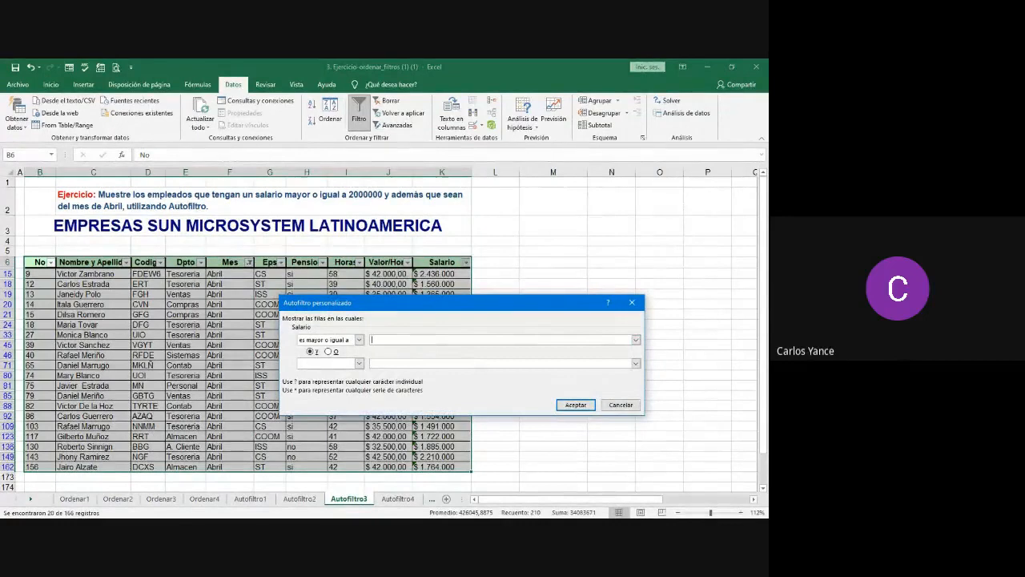
left_click_drag(462, 303, 438, 283)
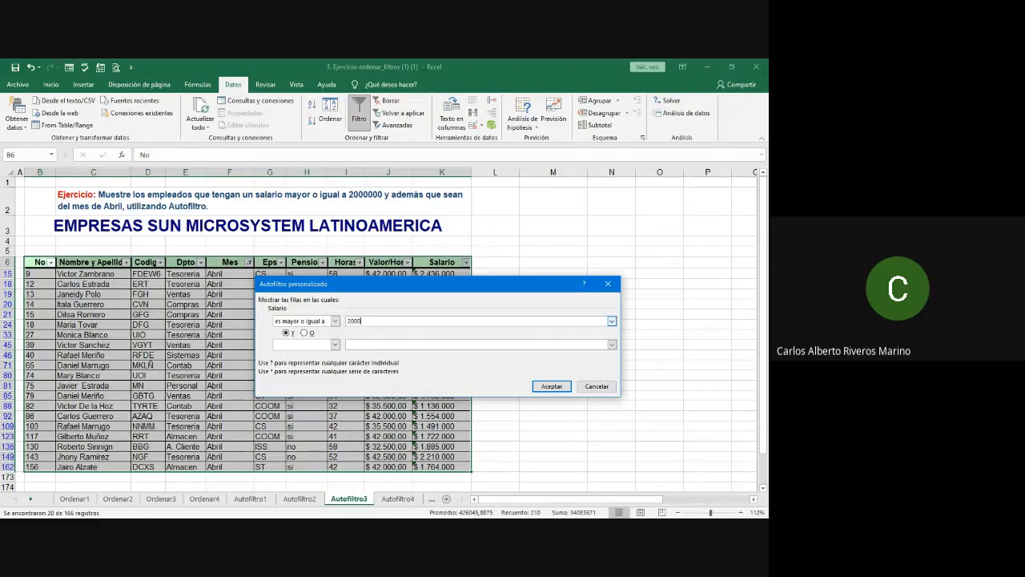
type("000")
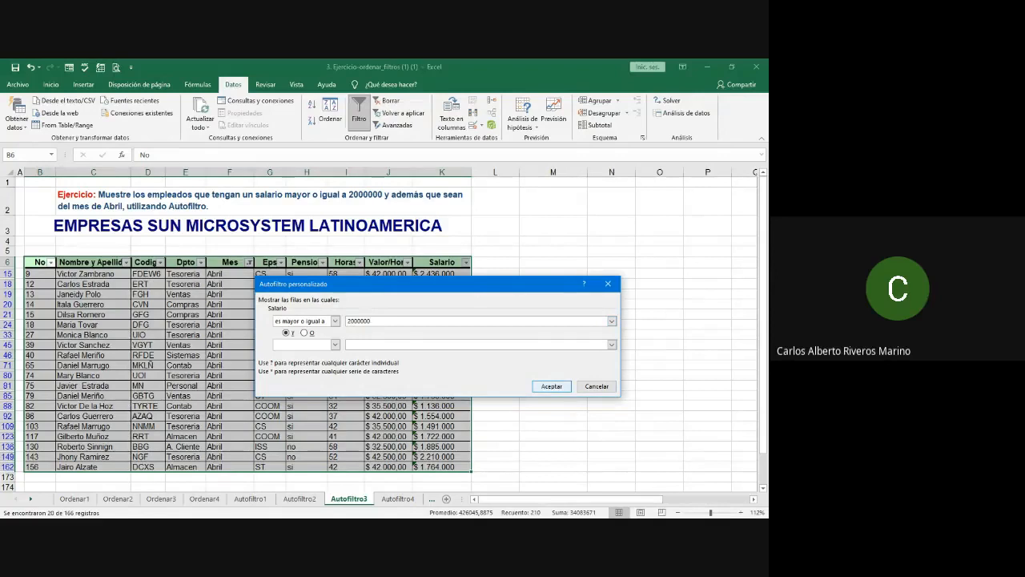
left_click(551, 386)
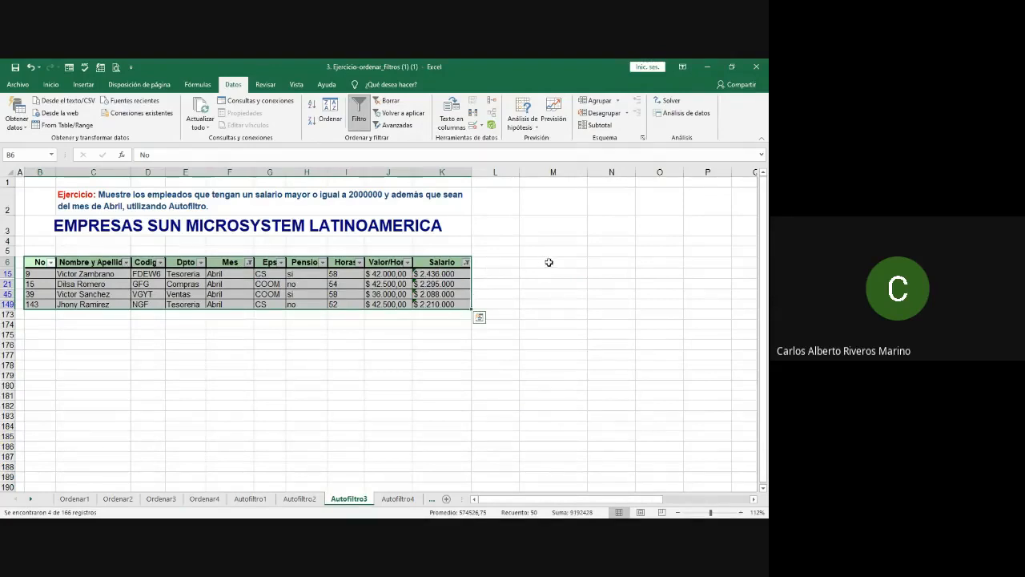
- Open the Autofiltro4 sheet and enlarge it to 112%, with the exercise text and table in view
left_click(394, 500)
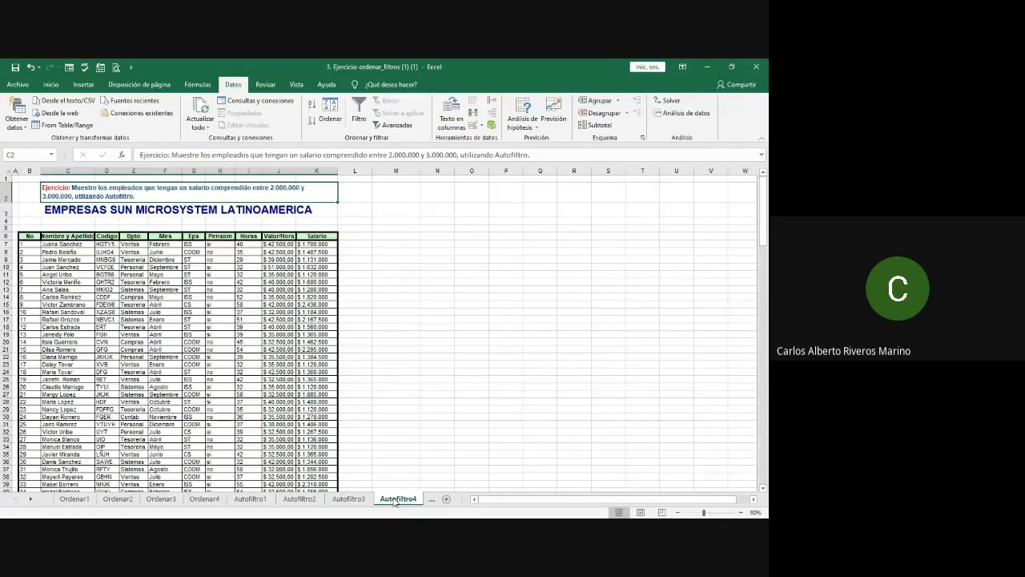
left_click(709, 514)
scroll(495, 503, "left", 2)
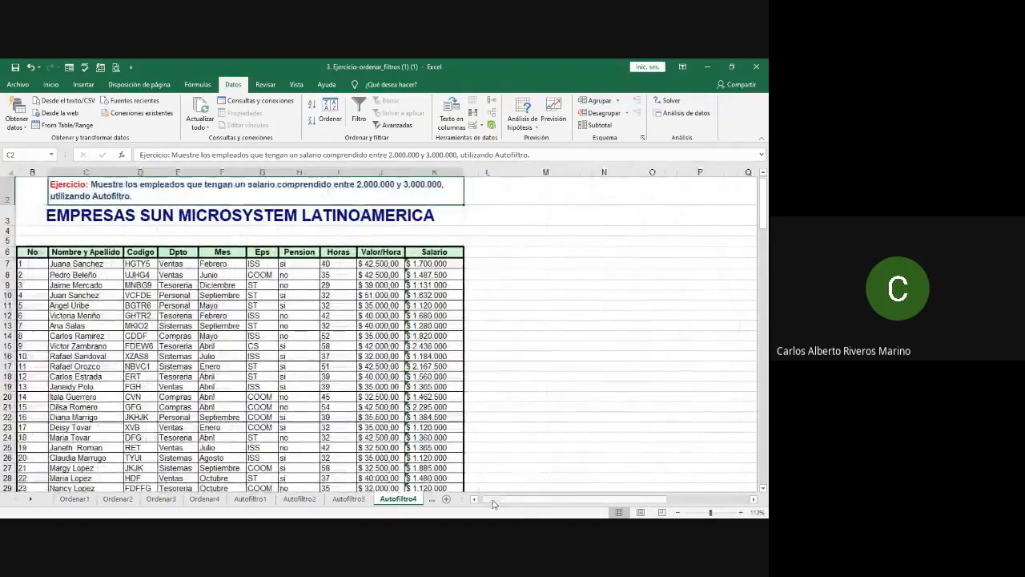
- Select the full employee table B6:K172 including headers on Autofiltro4 and turn on AutoFilter for its columns
left_click_drag(34, 252, 432, 510)
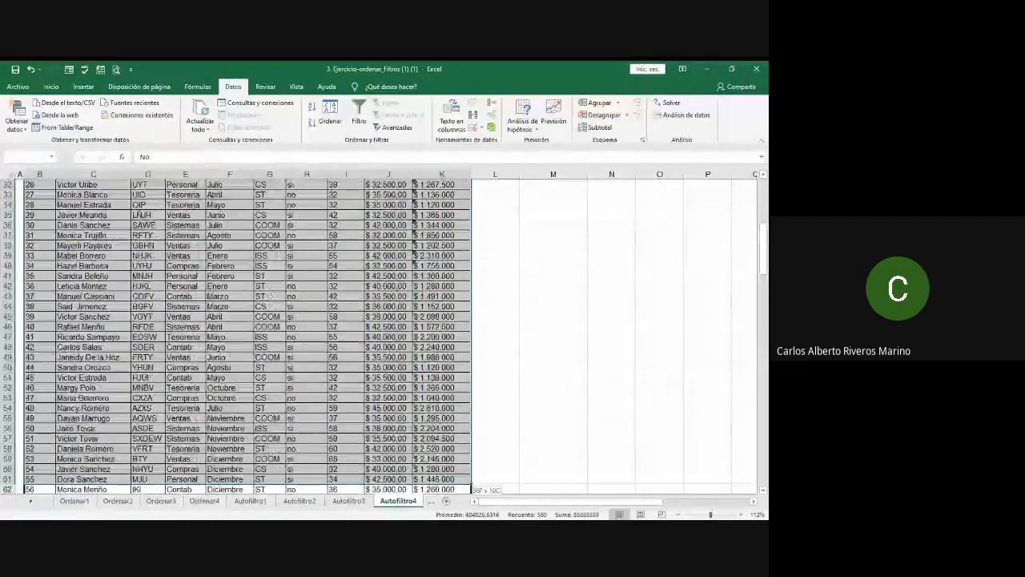
left_click_drag(469, 490, 439, 470)
left_click_drag(764, 440, 763, 248)
scroll(138, 206, "up", 10)
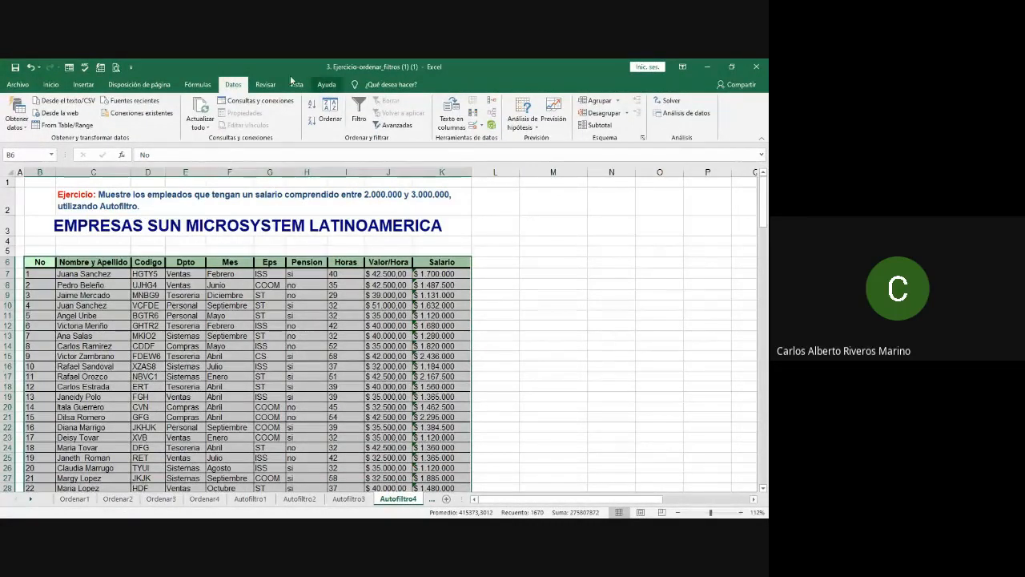
left_click(357, 106)
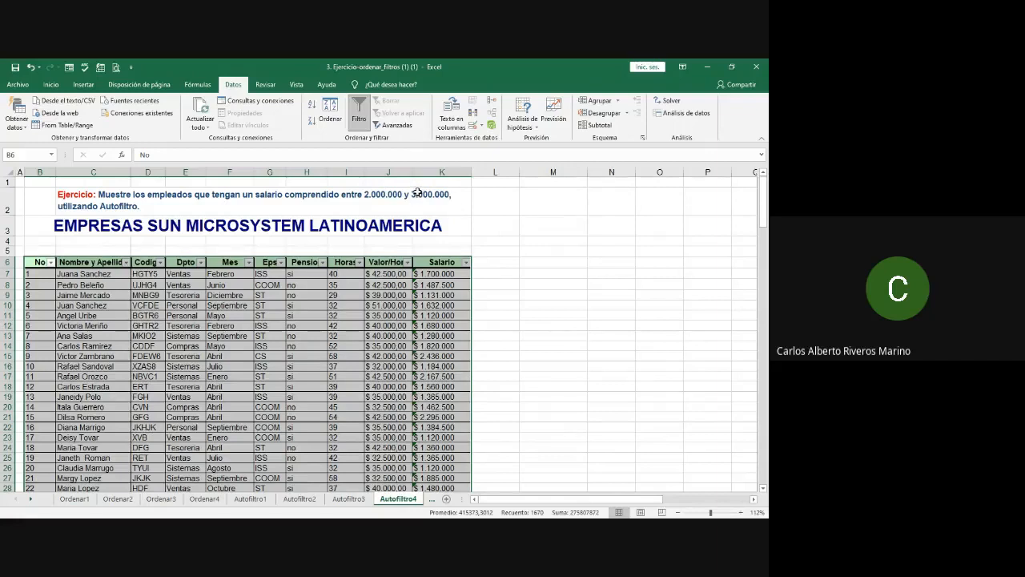
- Apply a custom number filter to the Salario column: greater than or equal to 2000000 and less than or equal to 3000000
left_click(466, 262)
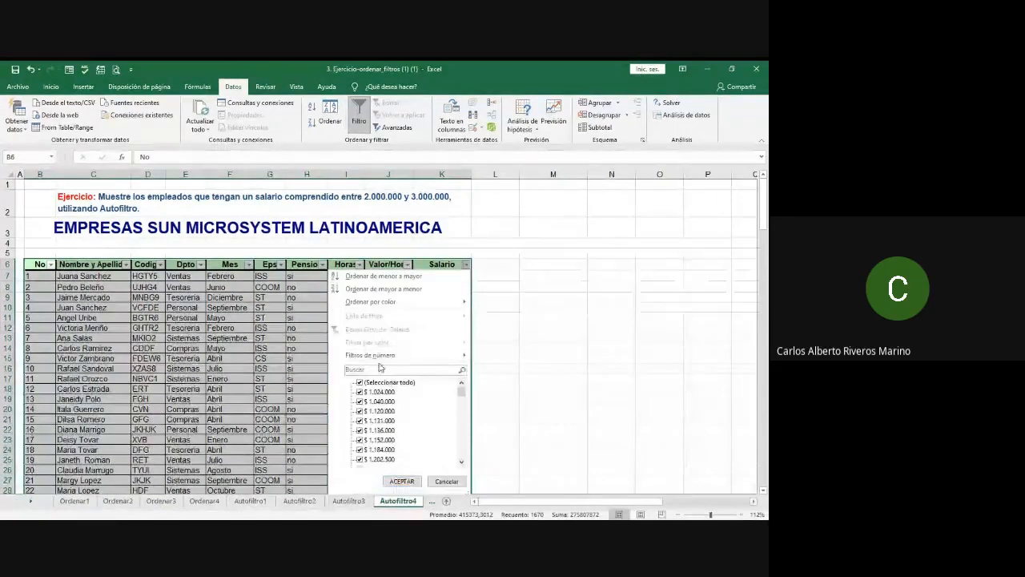
mouse_move(381, 360)
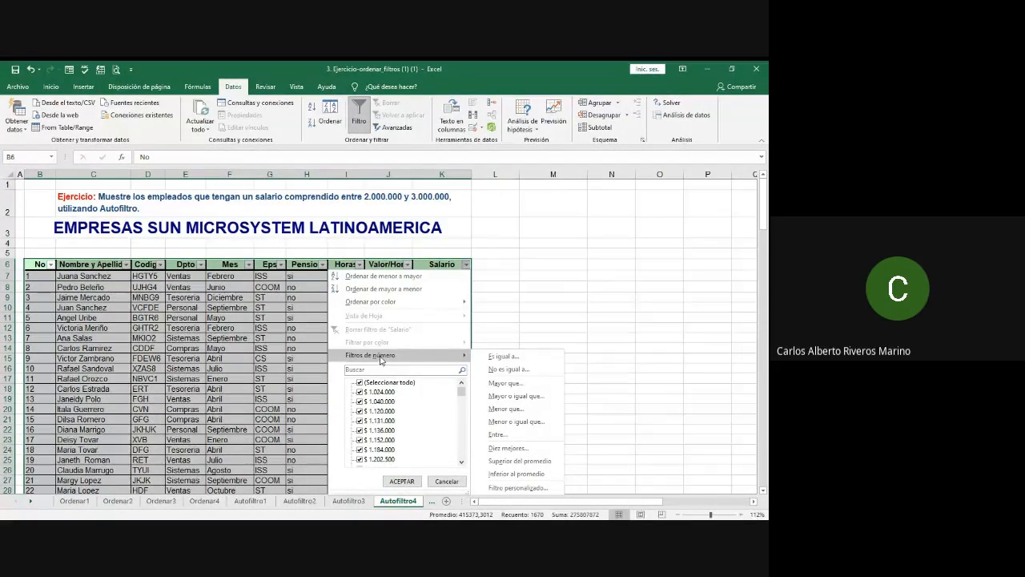
left_click(517, 396)
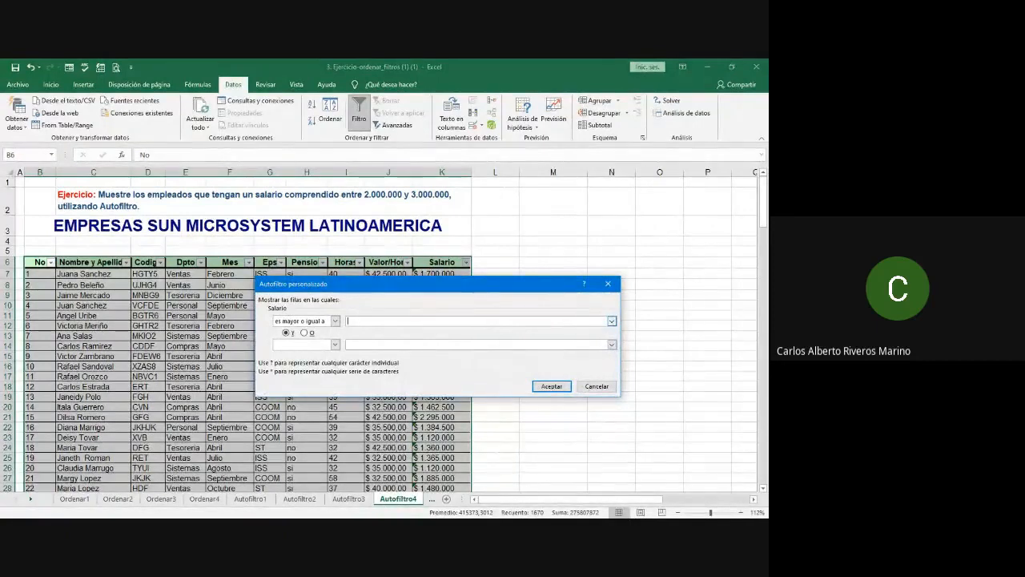
type("3")
type("000000")
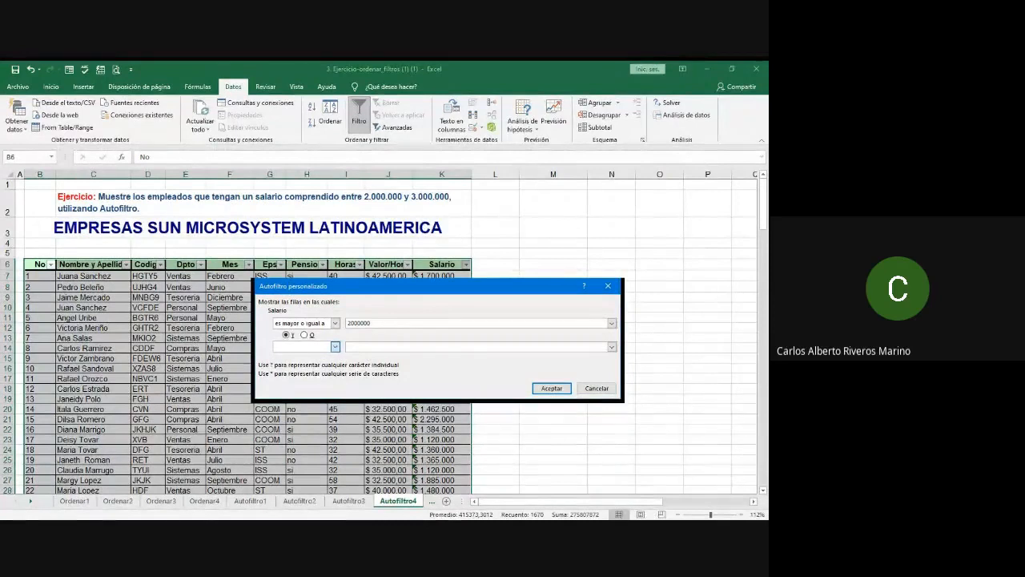
left_click(320, 394)
left_click(370, 345)
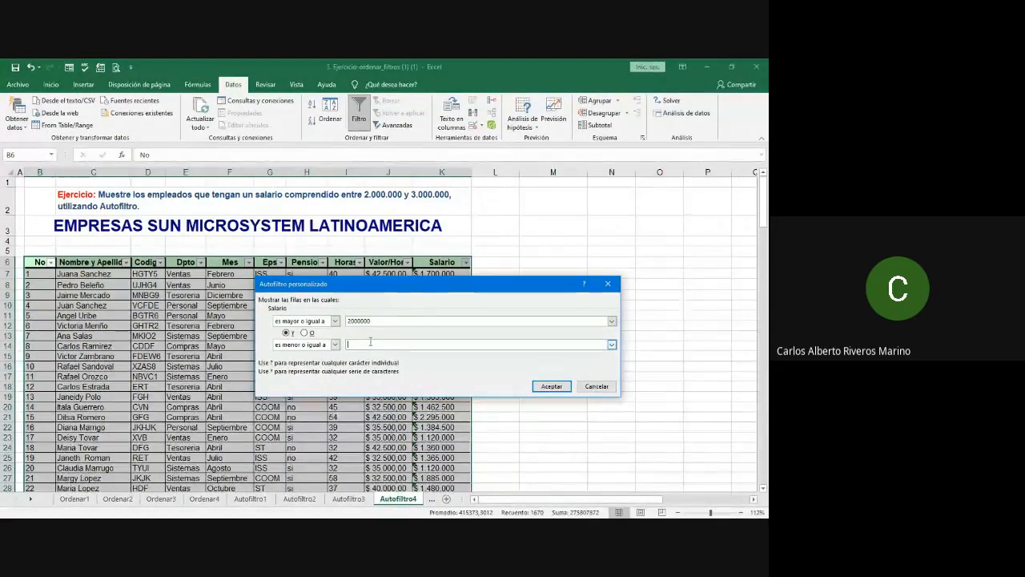
type("3000000")
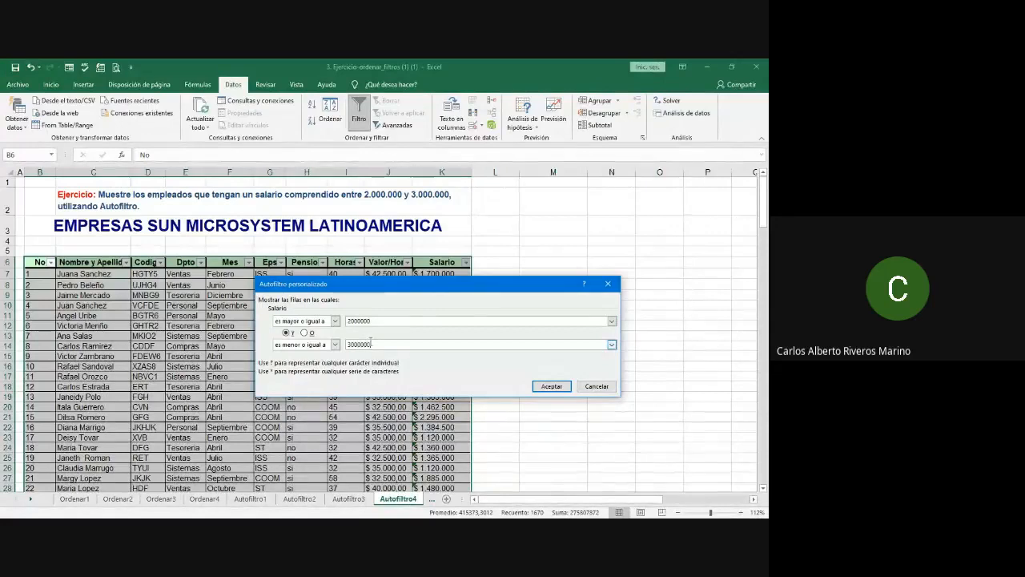
left_click(548, 390)
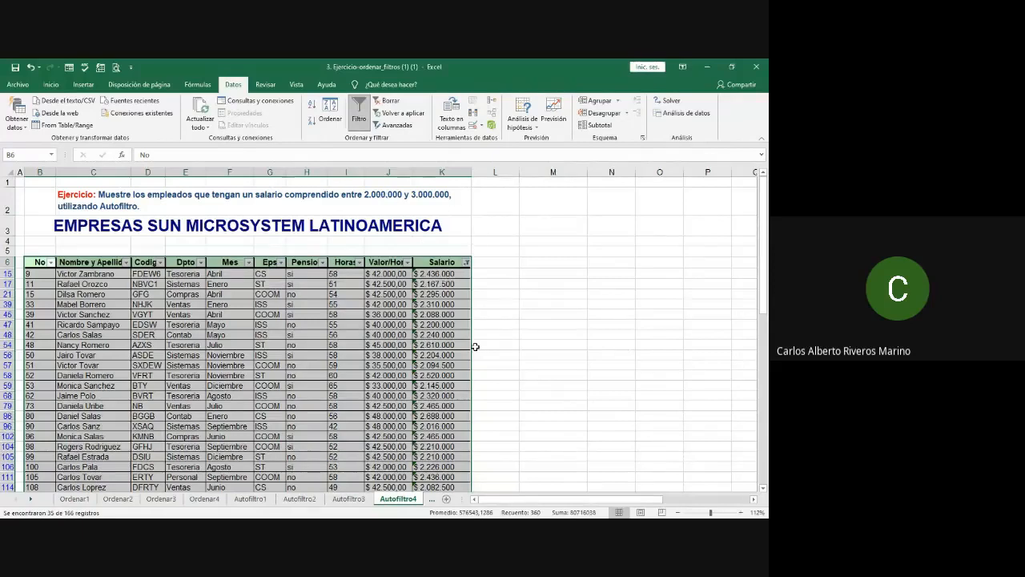
- Open the Autofiltro5 sheet and enlarge it to 136%, with the exercise text and table in view
scroll(475, 347, "down", 3)
scroll(475, 346, "up", 3)
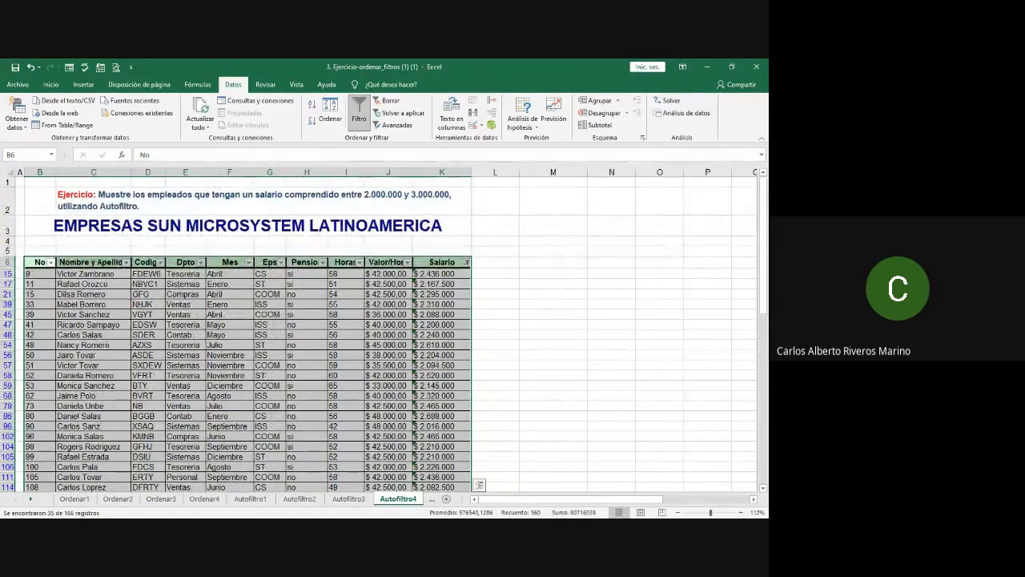
left_click(431, 504)
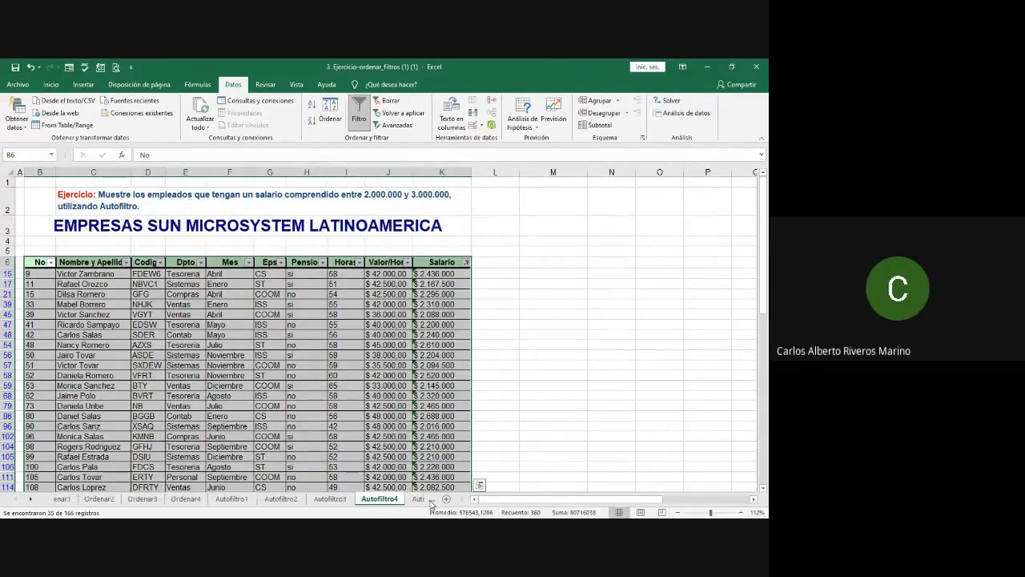
left_click(431, 504)
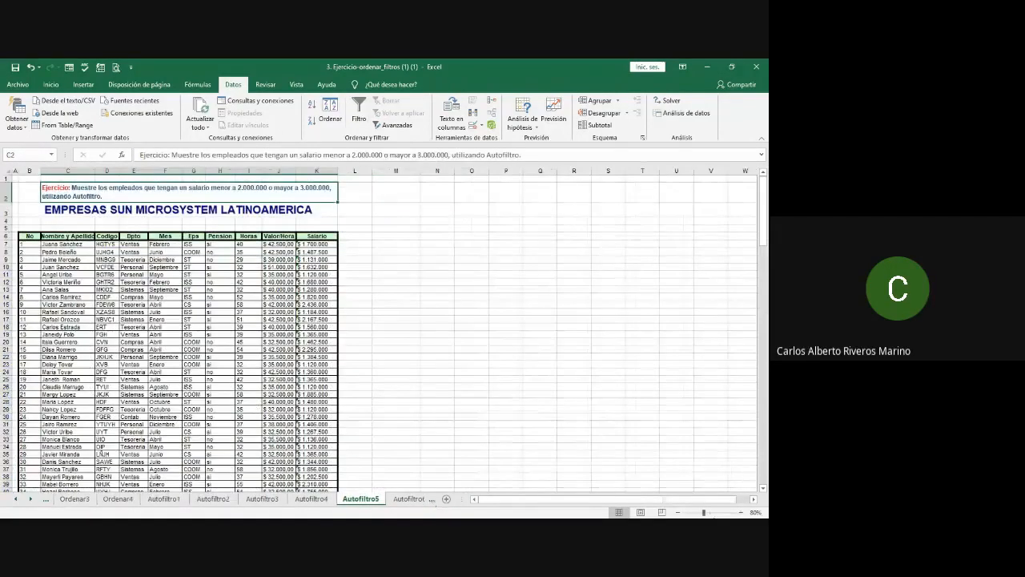
left_click_drag(703, 513, 709, 514)
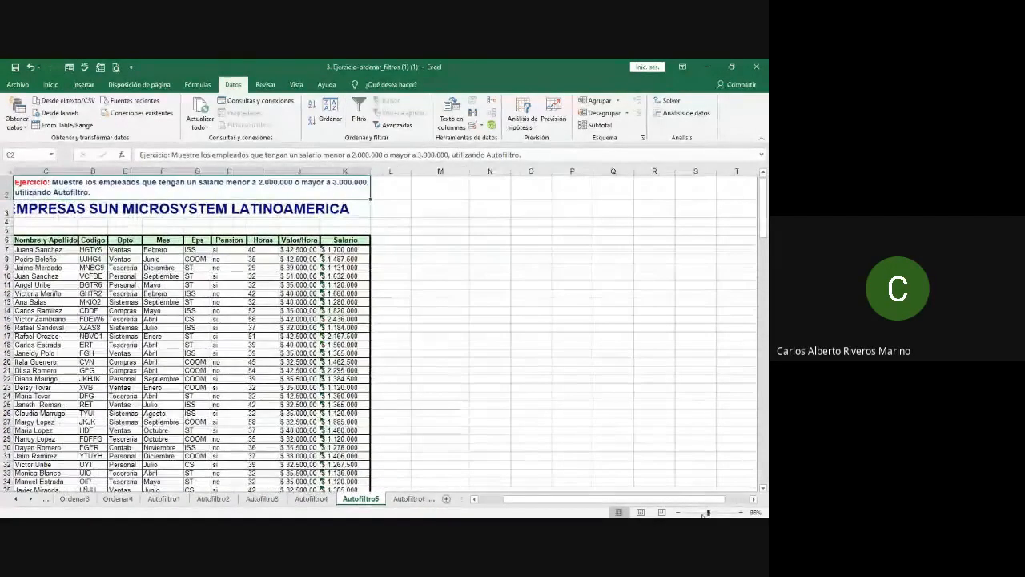
left_click_drag(543, 501, 525, 503)
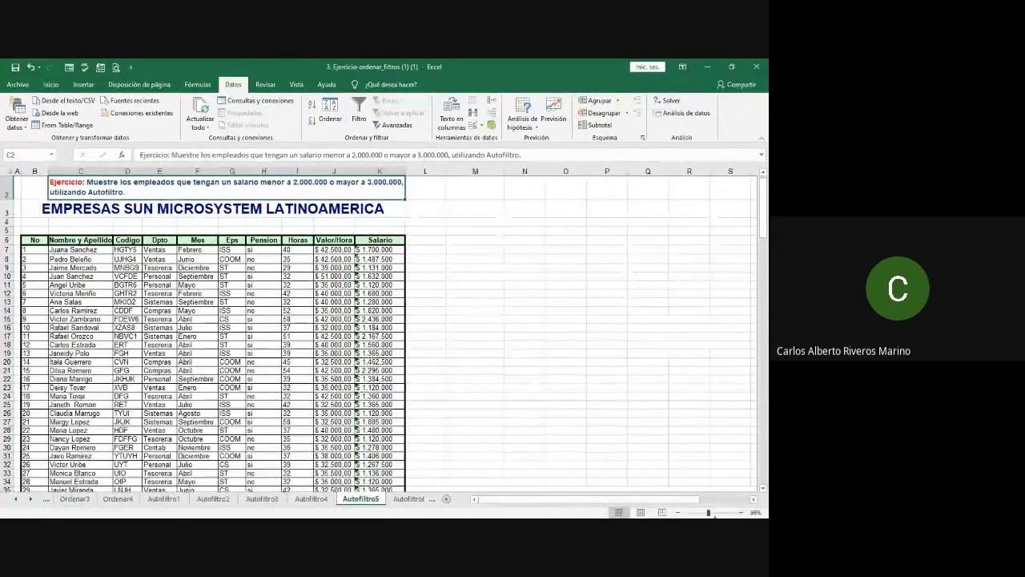
left_click_drag(708, 512, 713, 513)
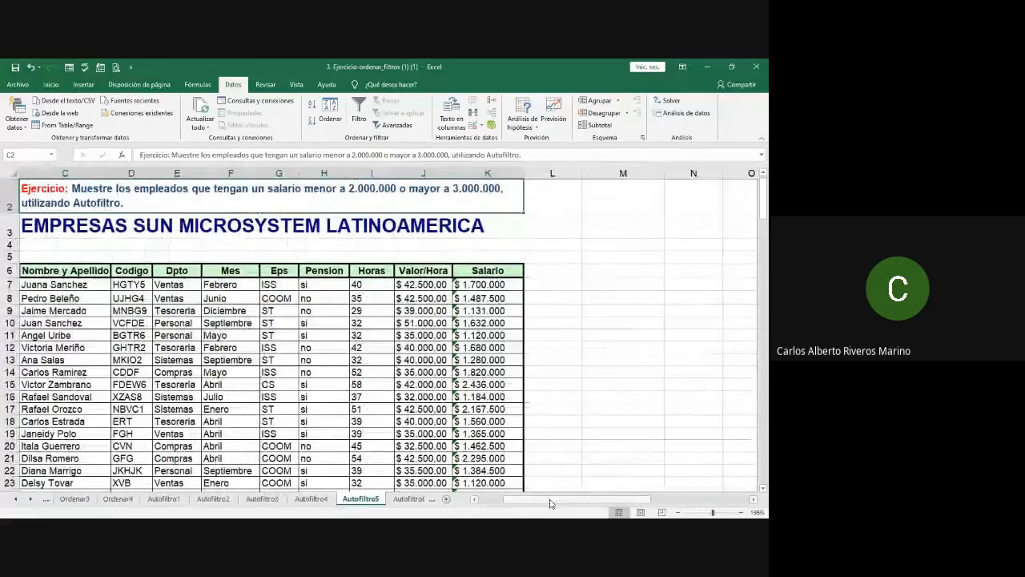
left_click_drag(550, 501, 525, 504)
- Select the full employee table B6:K172 including headers on Autofiltro5 and turn on AutoFilter for its columns
left_click_drag(60, 269, 530, 429)
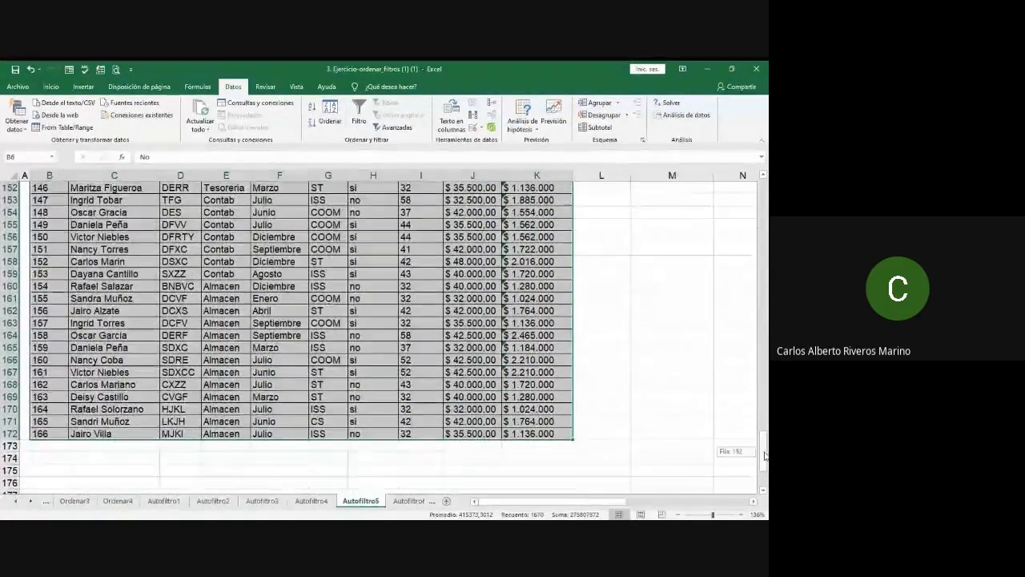
left_click_drag(763, 449, 764, 190)
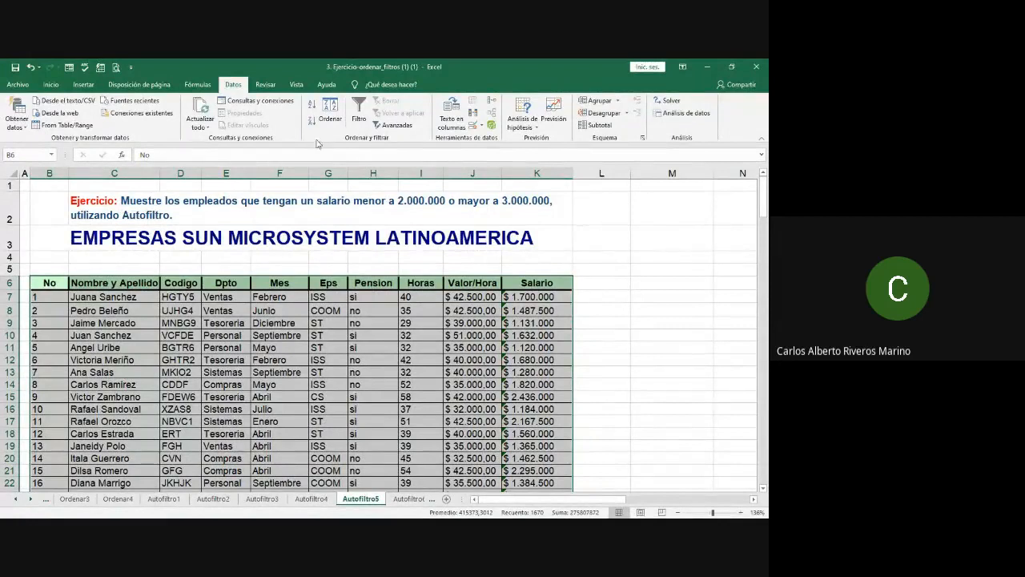
left_click(360, 111)
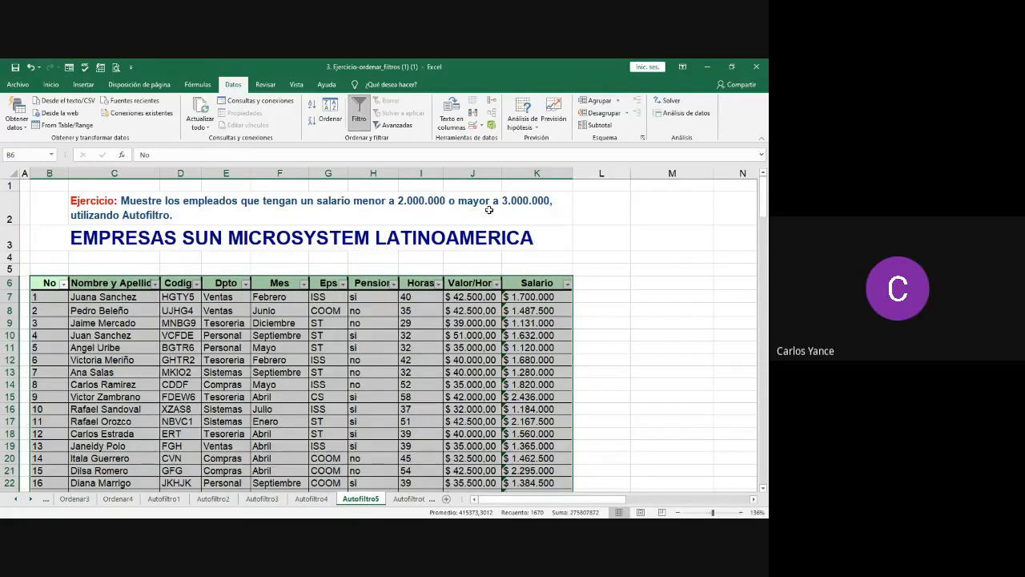
- Apply a custom number filter to the Salario column: less than 2000000 or greater than 3000000
left_click(567, 286)
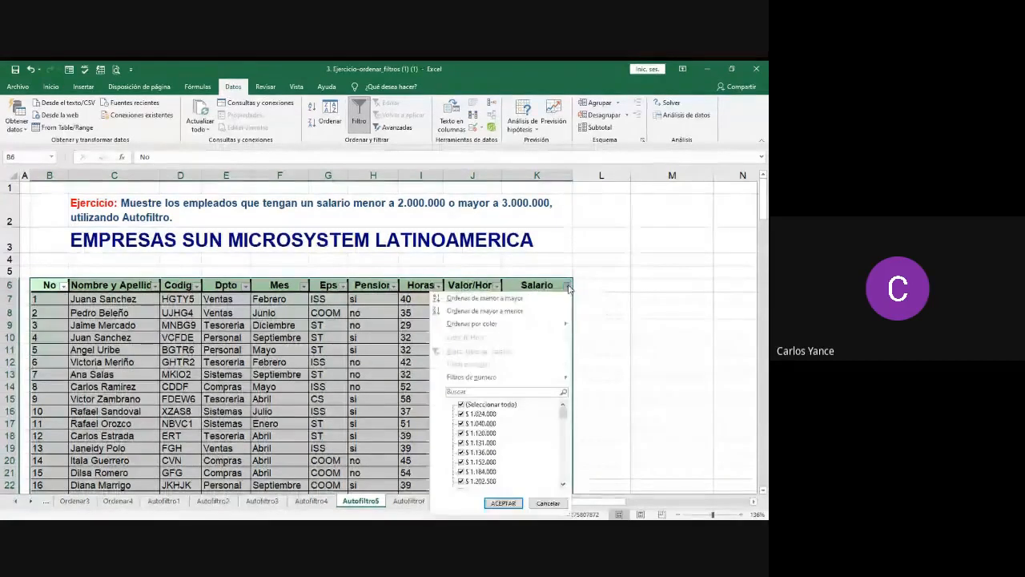
mouse_move(519, 378)
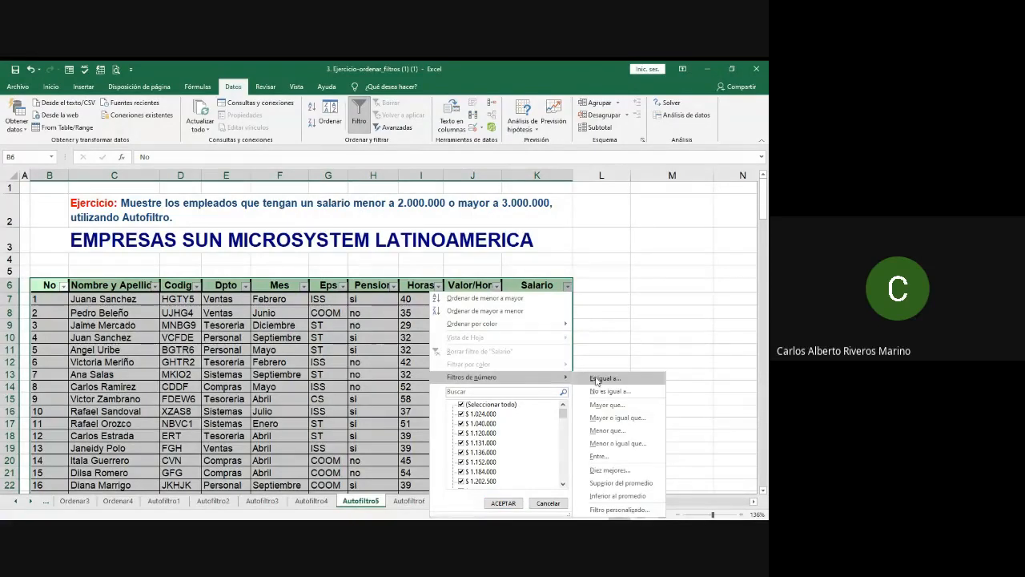
left_click(608, 431)
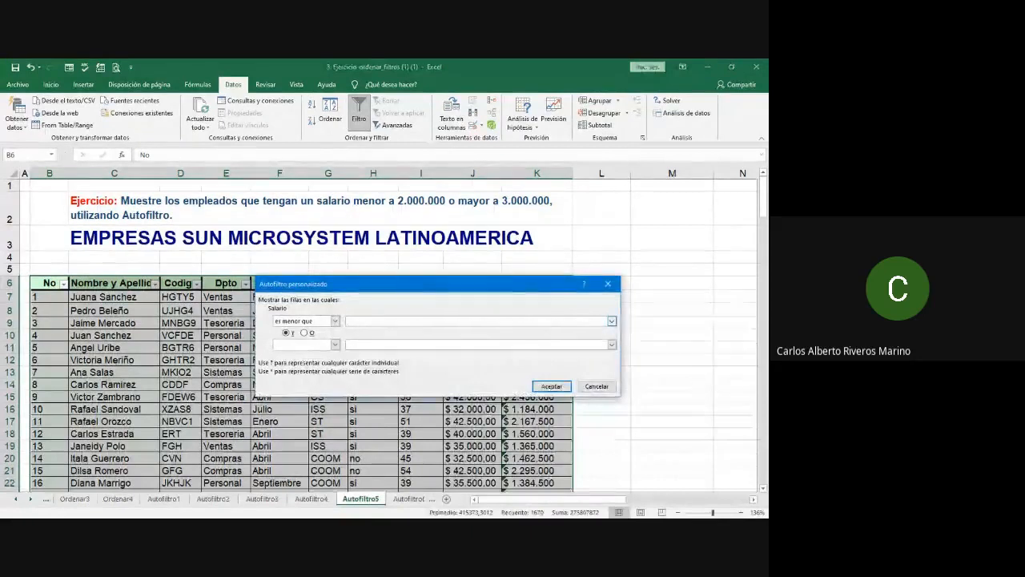
type("2000000")
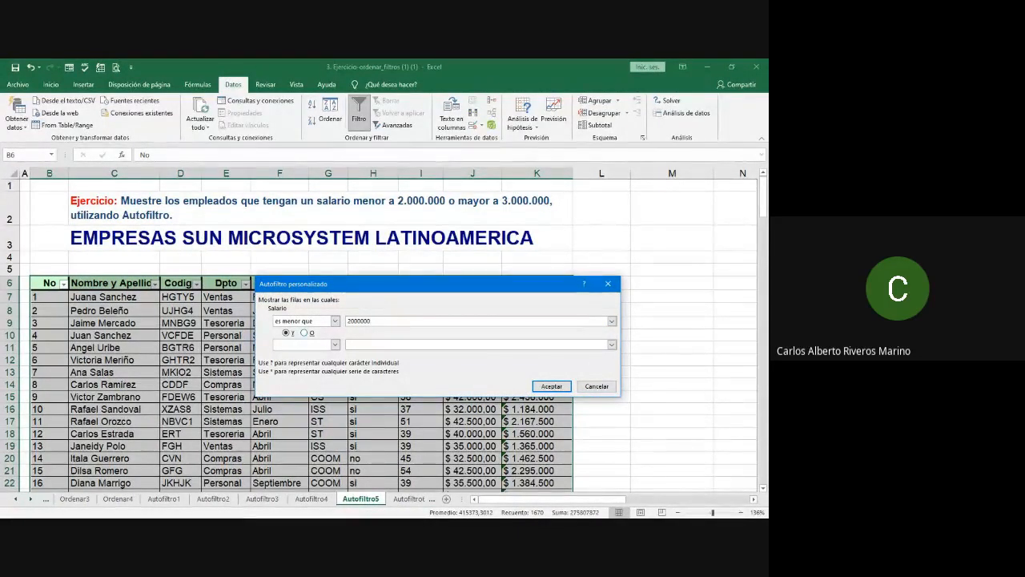
left_click(305, 333)
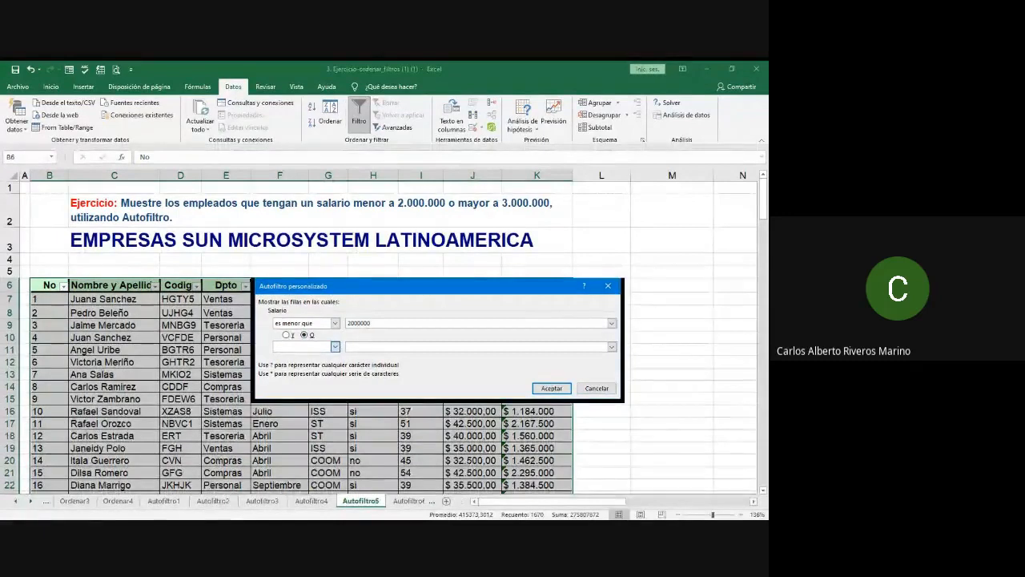
left_click(310, 379)
left_click(364, 348)
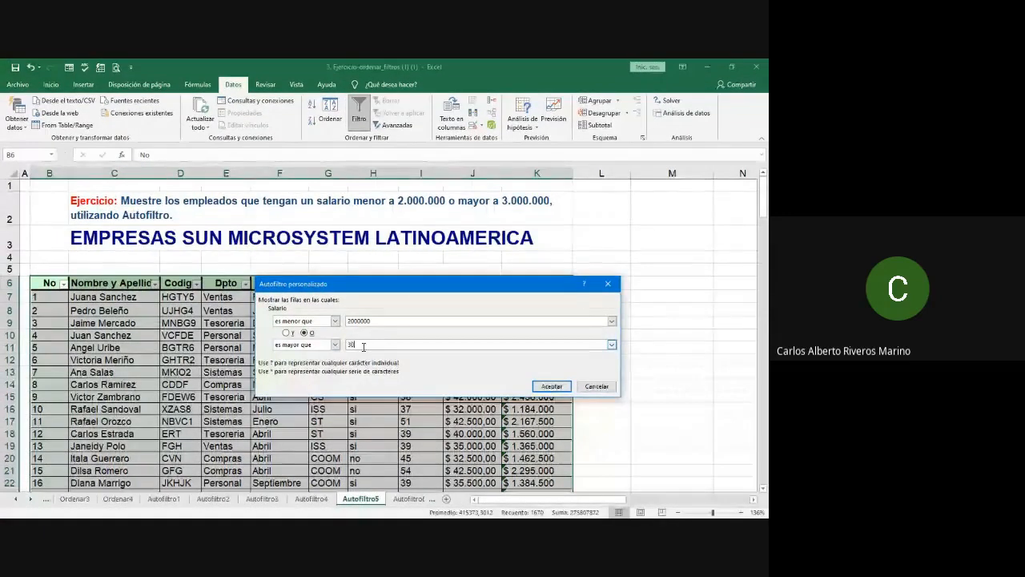
type("3000000")
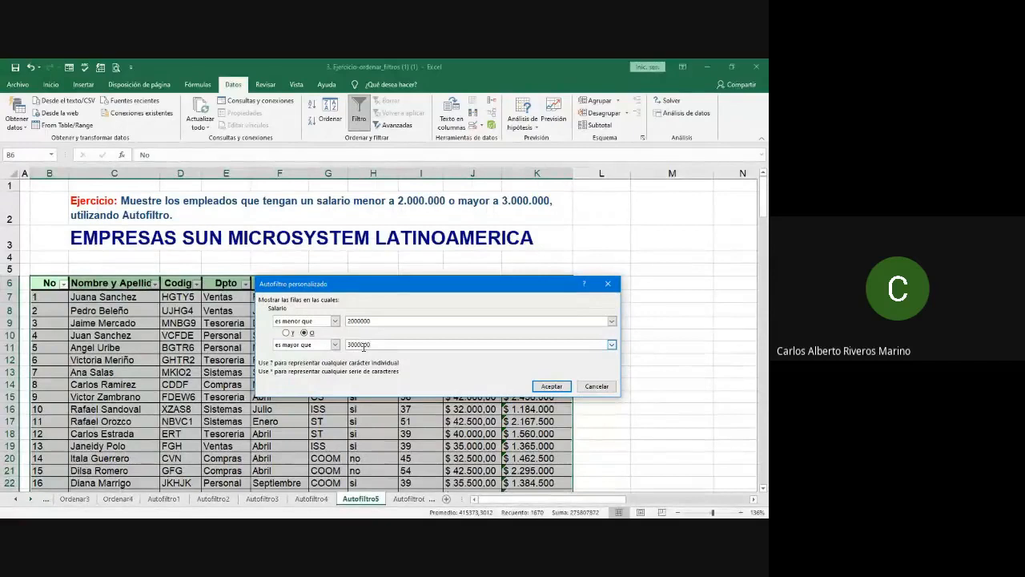
left_click(550, 387)
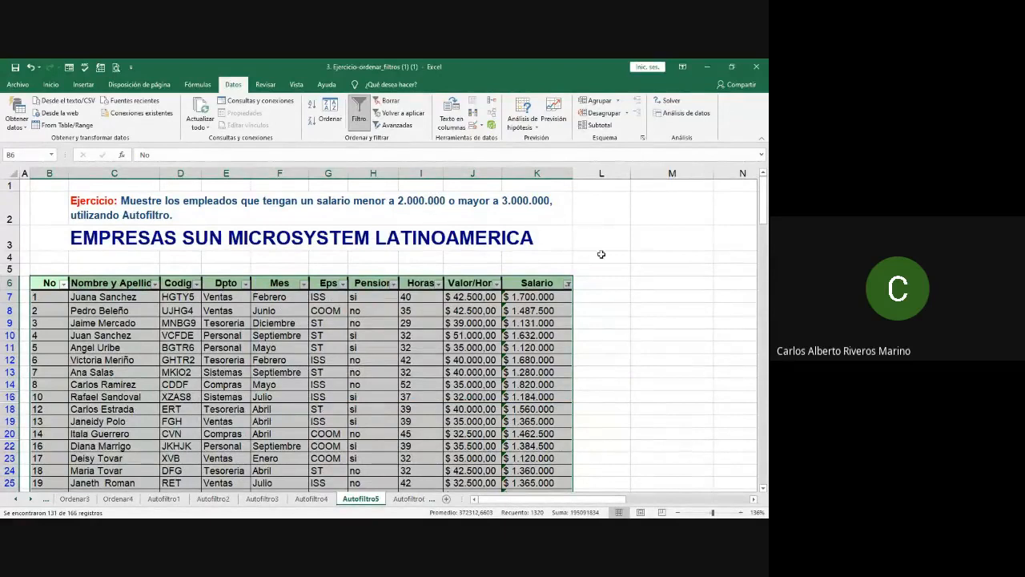
- Review the filtered rows through the table's end, and open the Autofiltro6 sheet at 96% with its exercise text in view
scroll(592, 275, "down", 17)
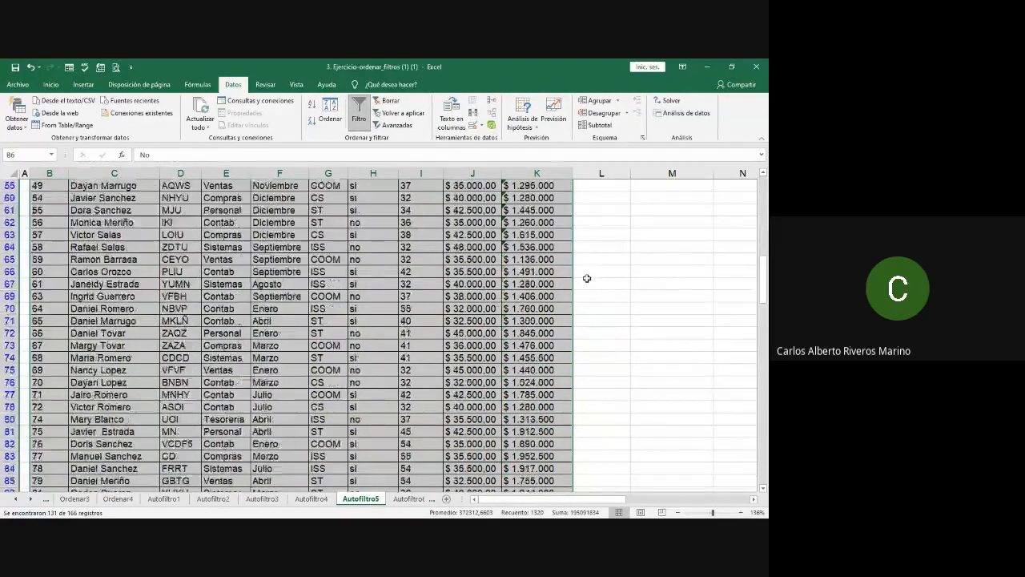
scroll(586, 278, "down", 20)
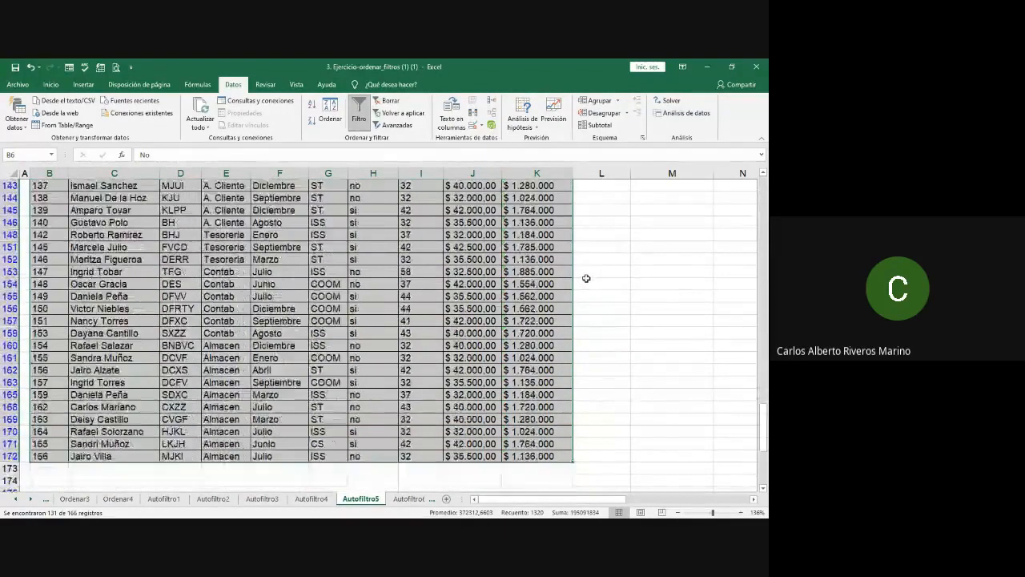
scroll(586, 278, "down", 2)
scroll(577, 289, "up", 20)
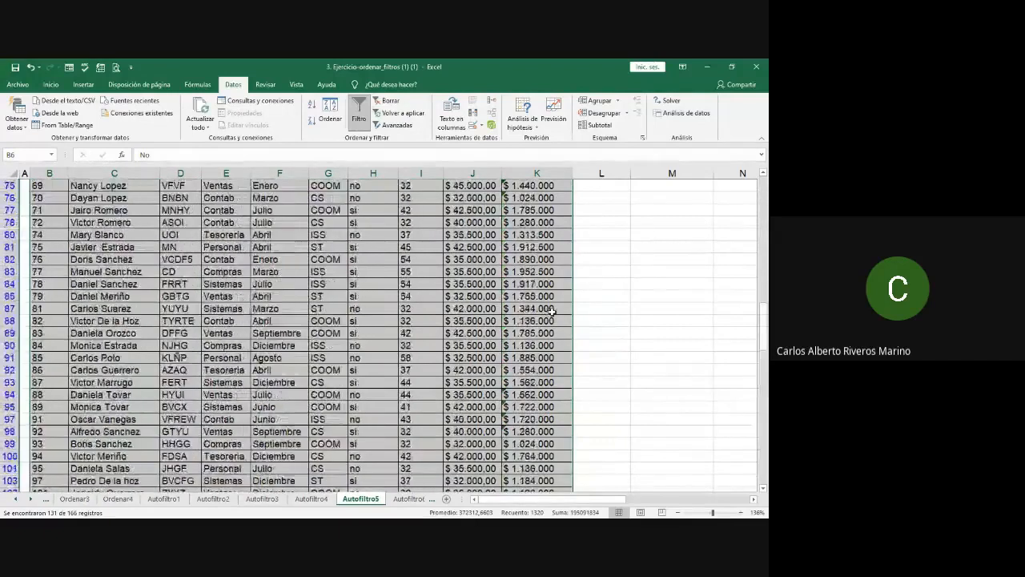
scroll(551, 311, "up", 20)
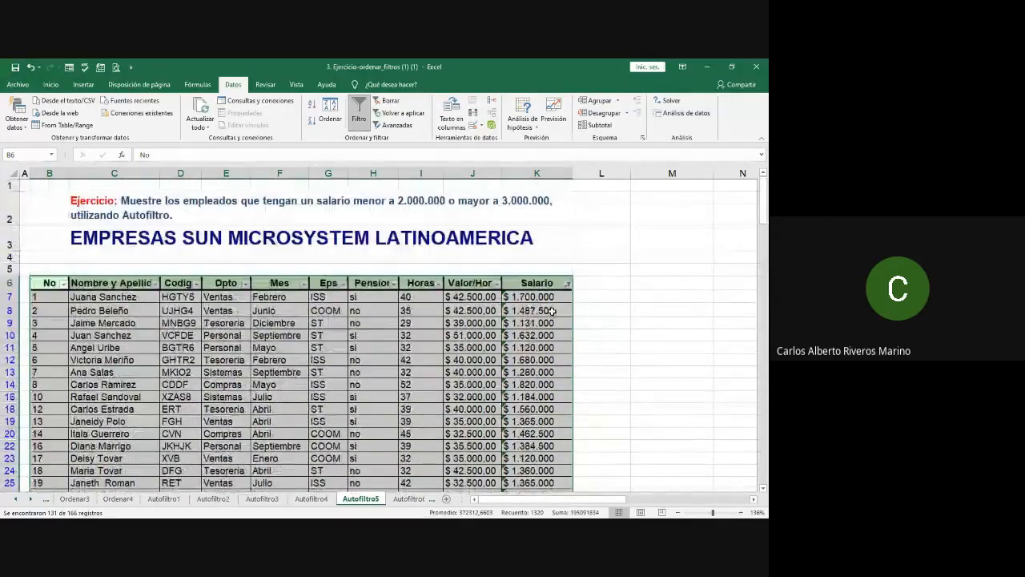
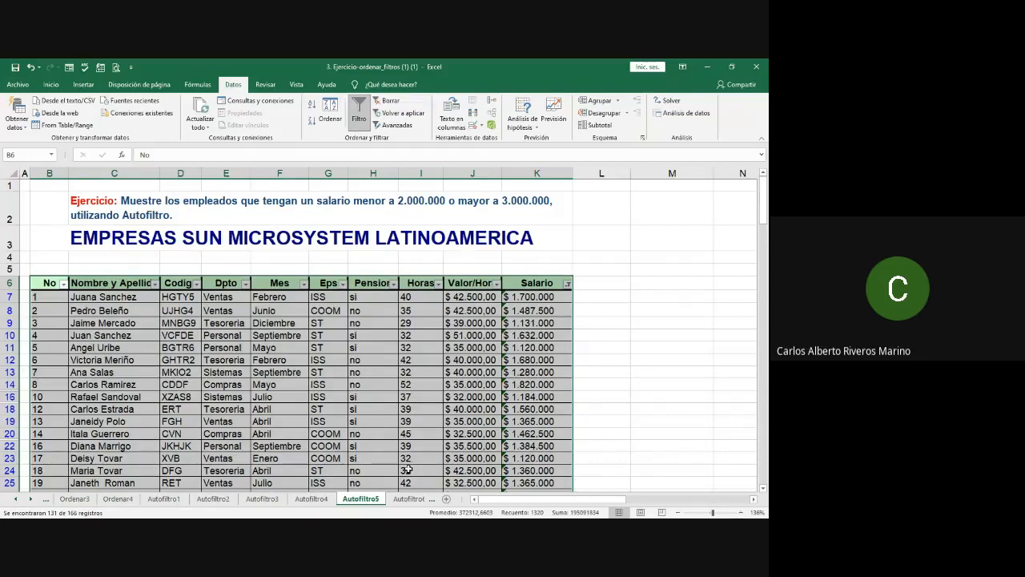
left_click(405, 500)
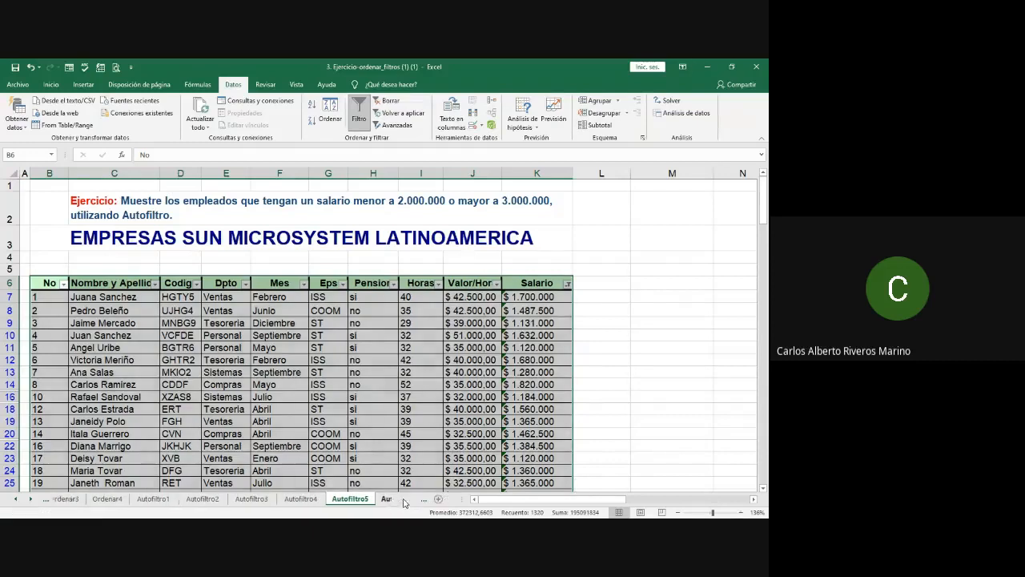
left_click(709, 513)
left_click(488, 499)
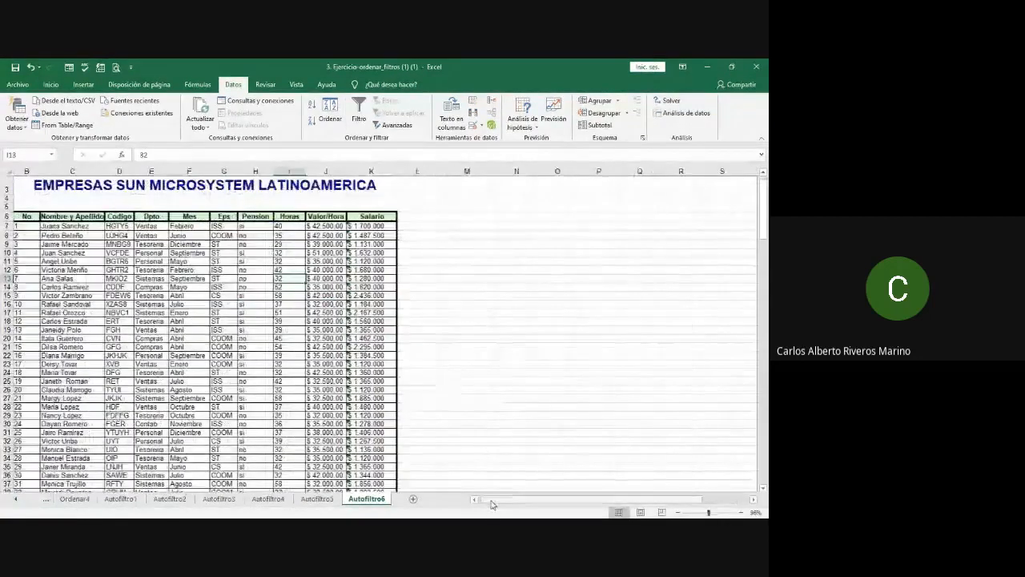
scroll(275, 315, "up", 2)
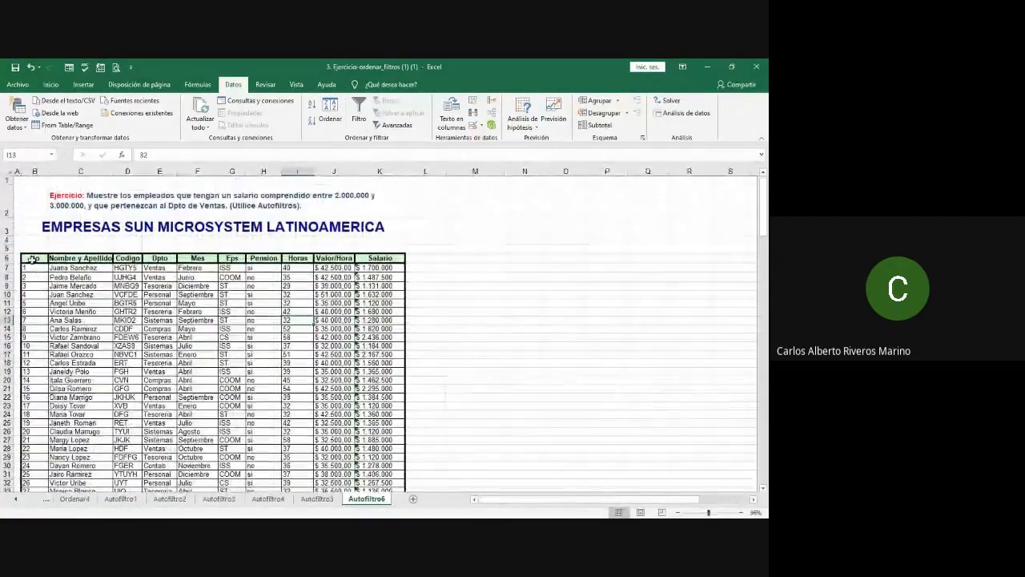
- Select the employee table B6:K172 with headers on Autofiltro6, enlarge the sheet to 124%, and turn on AutoFilter
left_click_drag(35, 258, 405, 473)
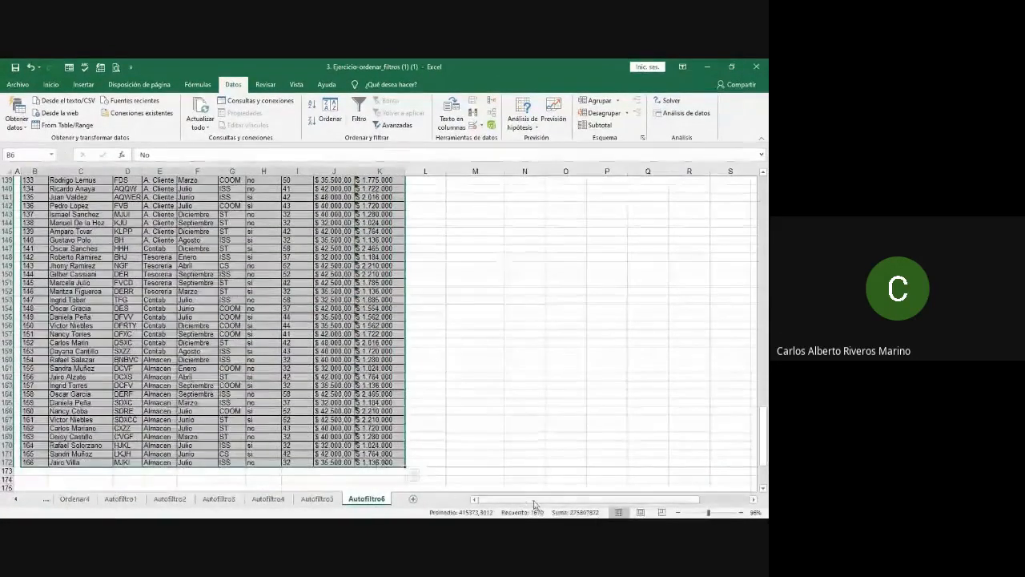
scroll(541, 497, "up", 17)
scroll(541, 498, "up", 11)
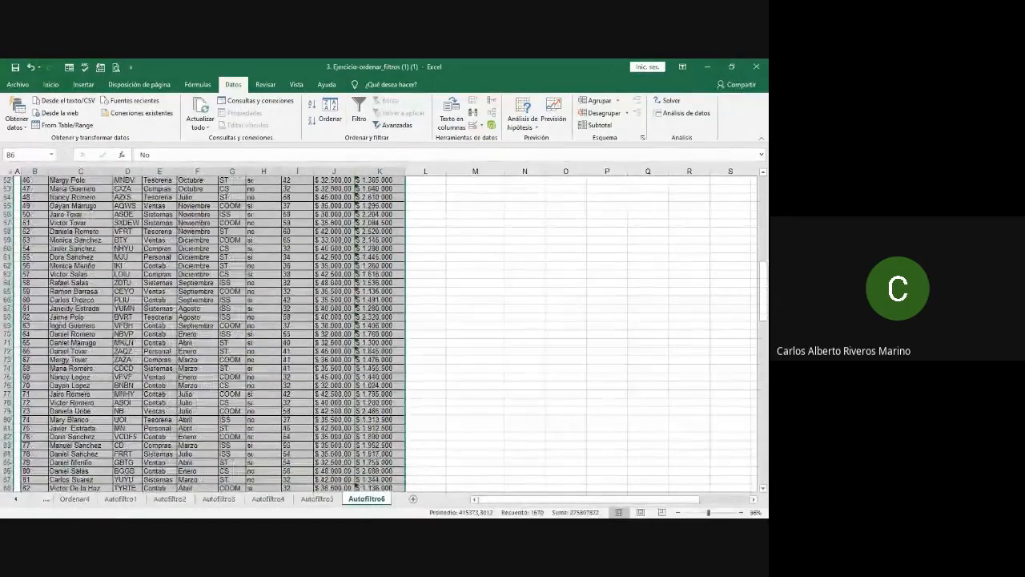
left_click_drag(709, 512, 711, 513)
scroll(485, 451, "up", 8)
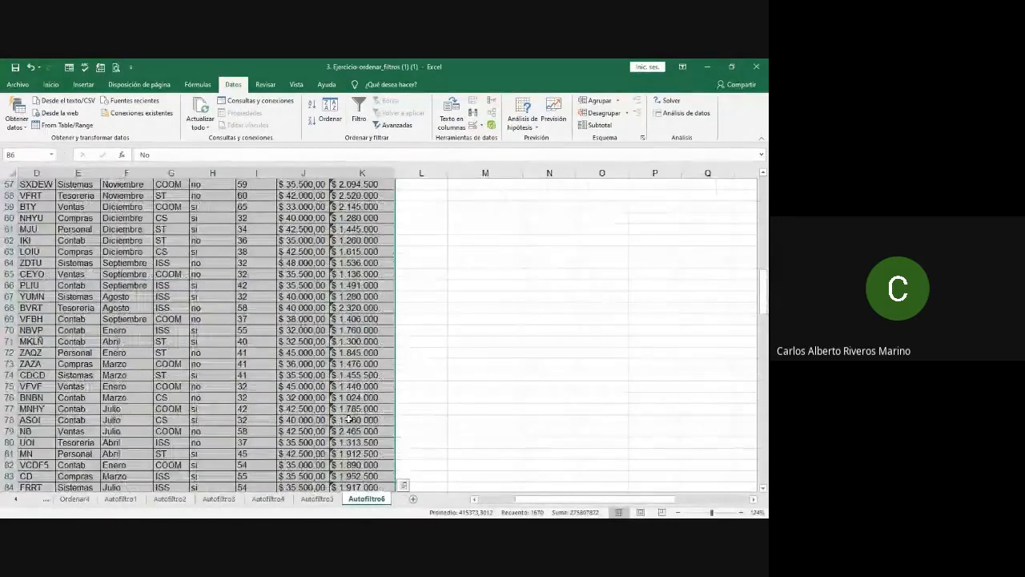
scroll(349, 418, "up", 8)
left_click(498, 500)
scroll(258, 450, "up", 2)
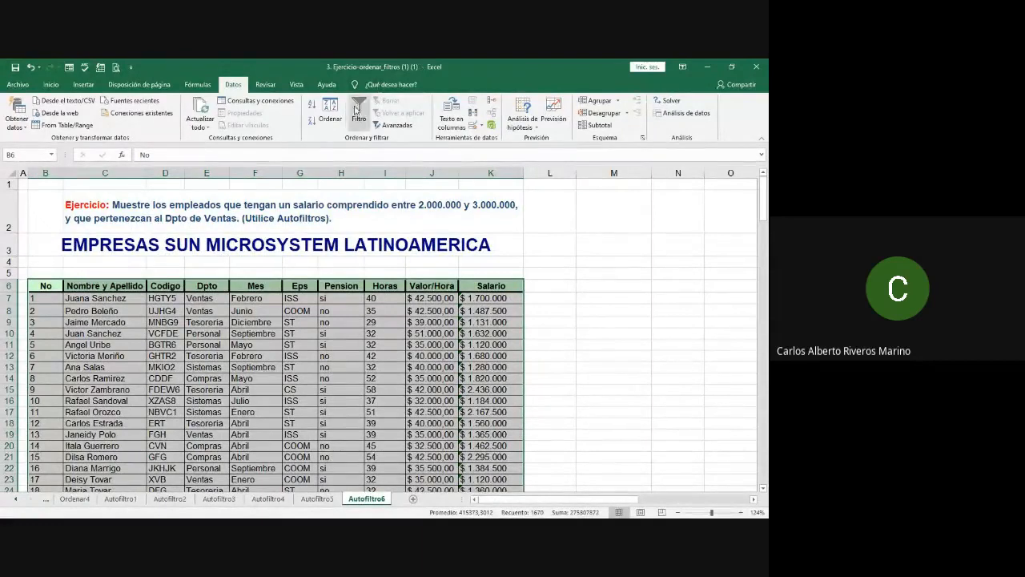
left_click(355, 110)
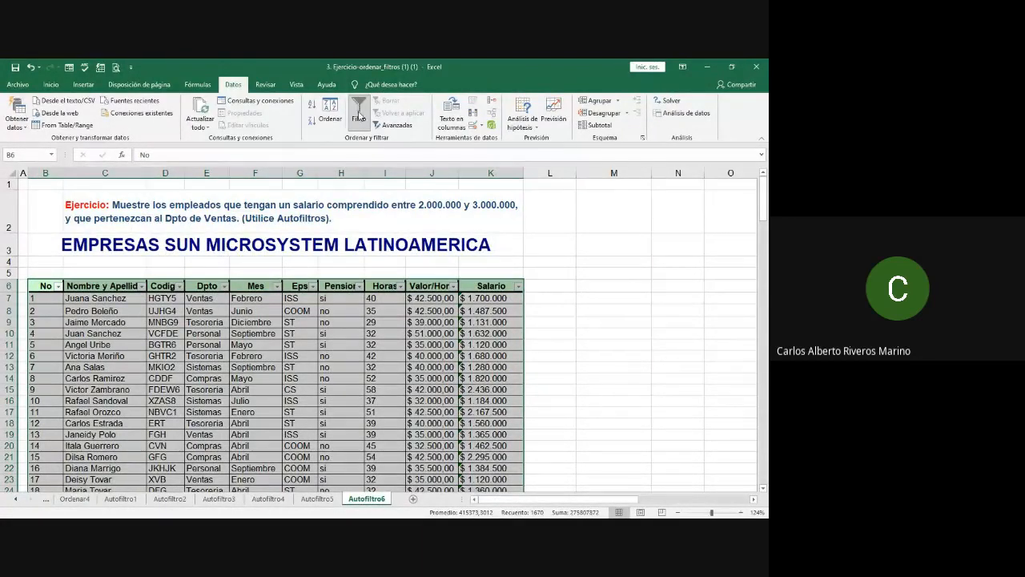
- Filter the Dpto column to show only Ventas
left_click(225, 287)
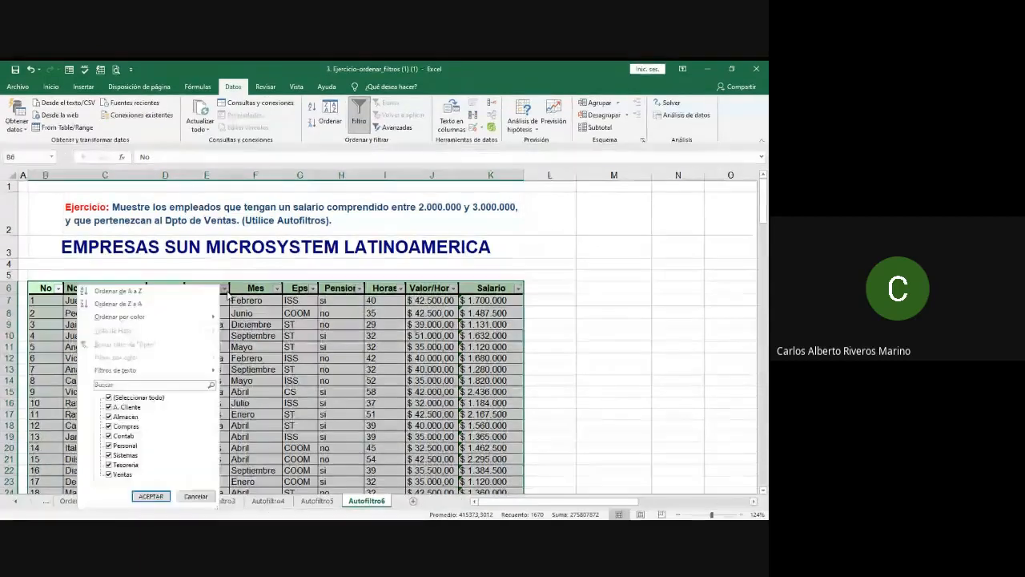
left_click(112, 397)
left_click(120, 474)
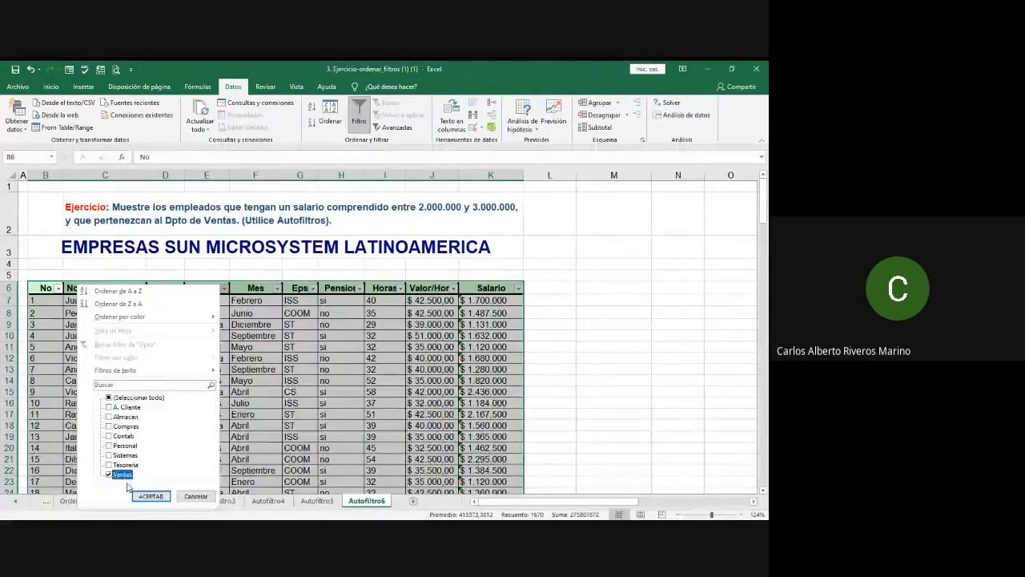
left_click(149, 496)
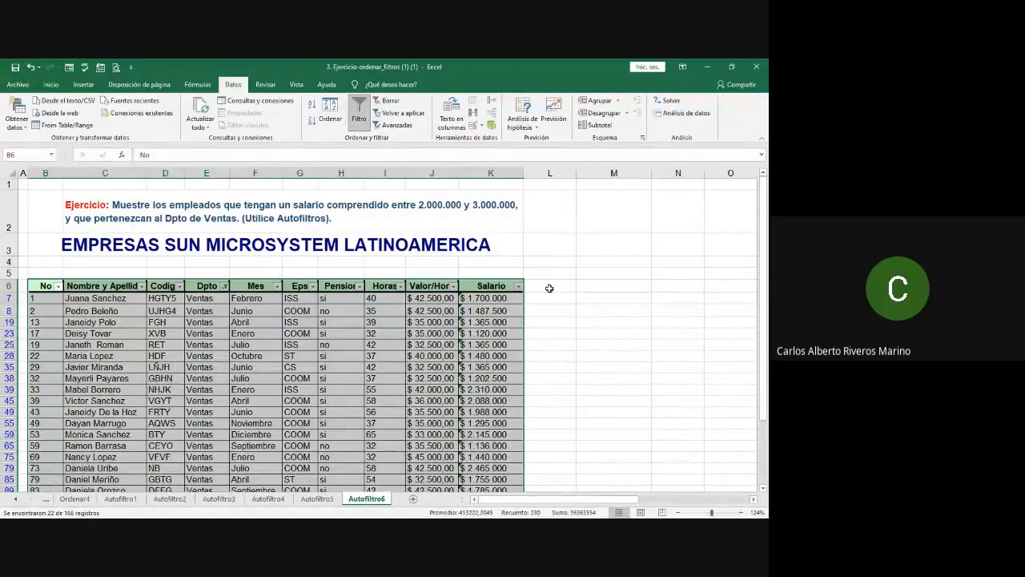
- Apply a custom number filter to the Salario column: greater than or equal to 2000000 and less than or equal to 3000000
left_click(518, 289)
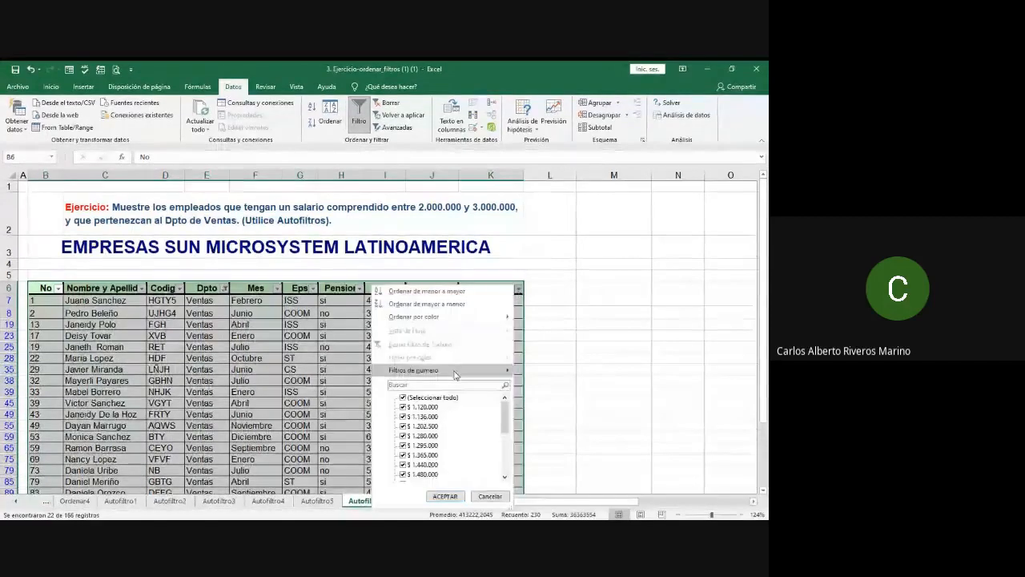
mouse_move(455, 372)
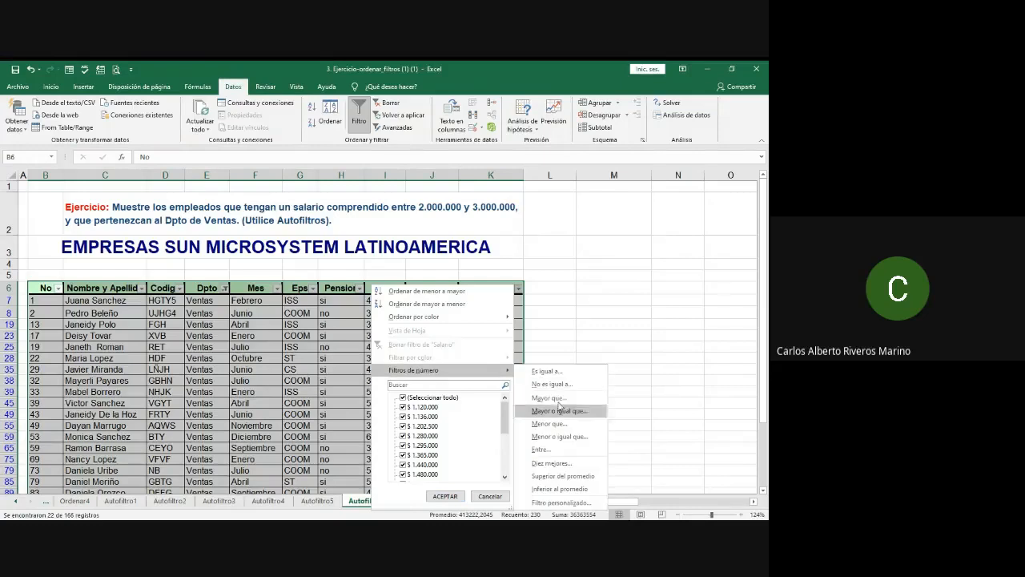
left_click(557, 415)
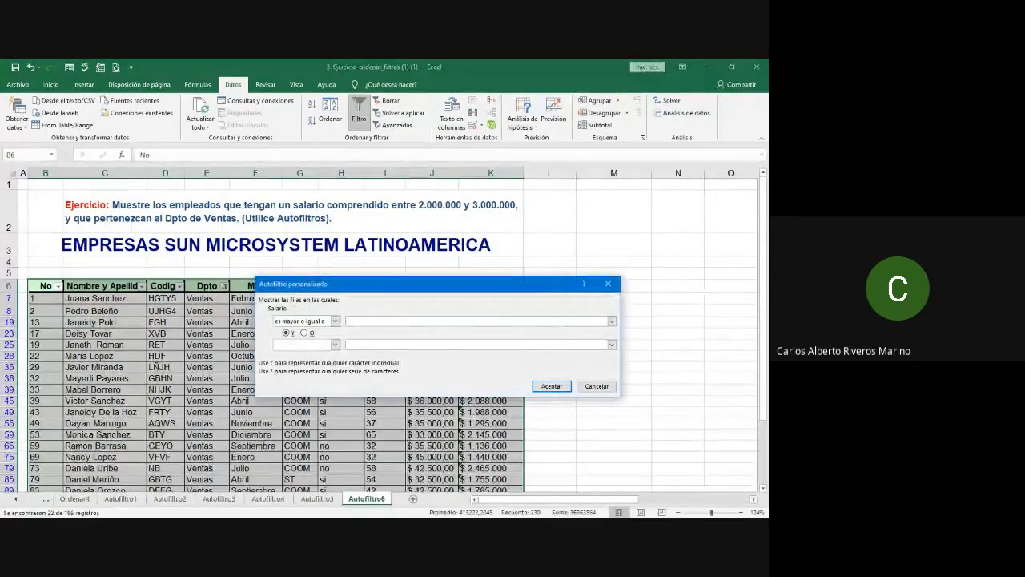
type("2000000")
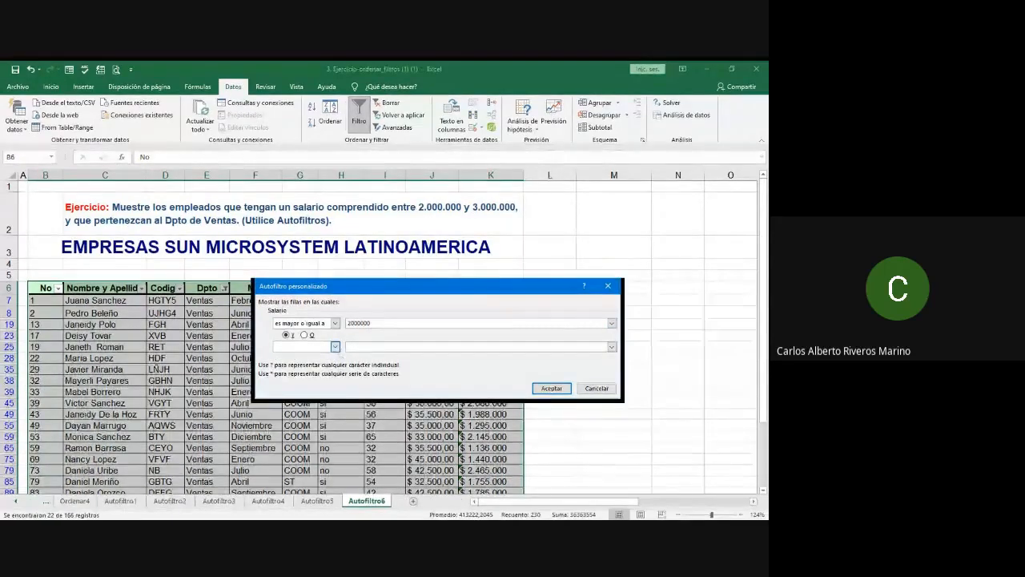
left_click(314, 388)
left_click(365, 347)
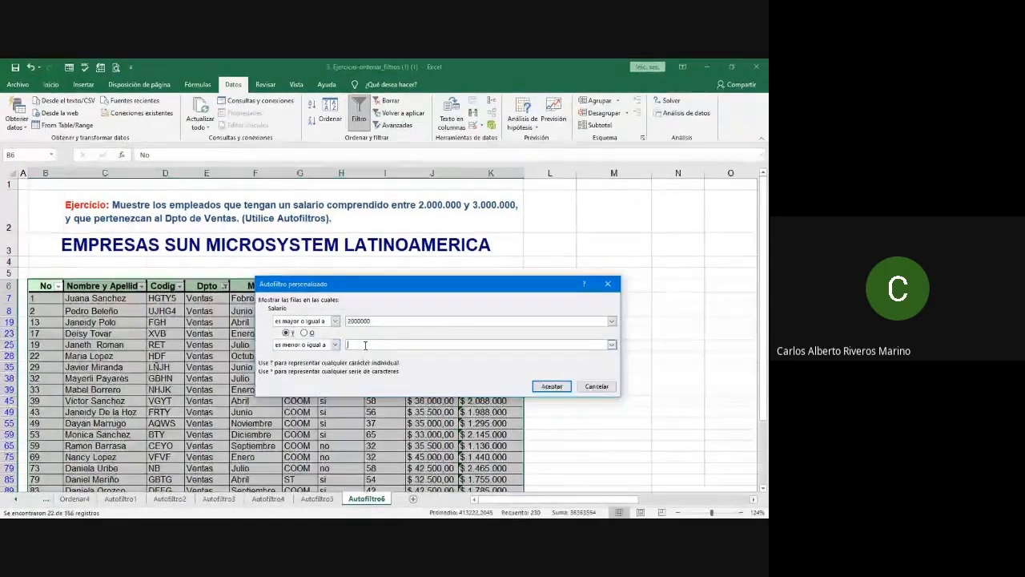
type("300")
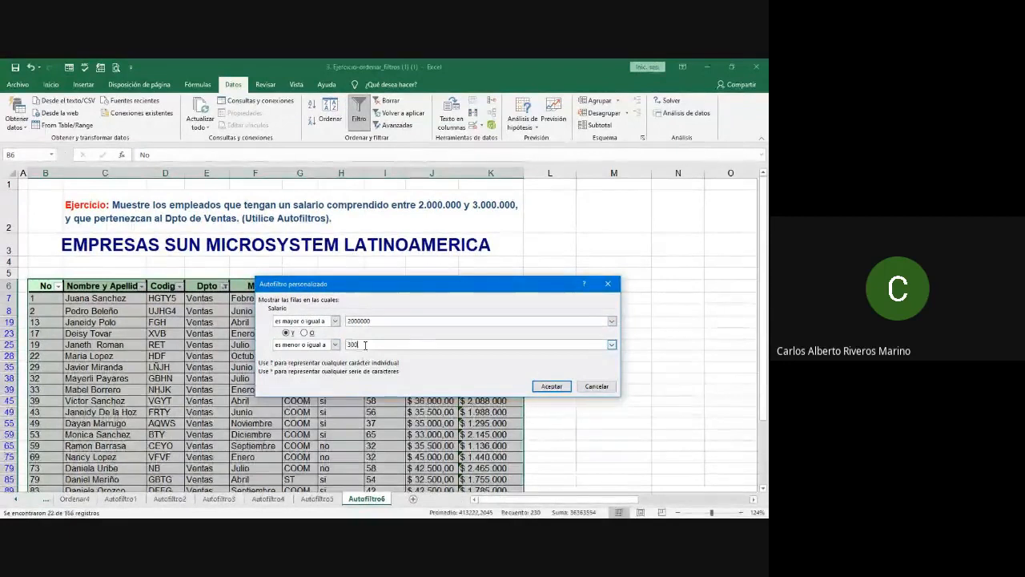
type("0000")
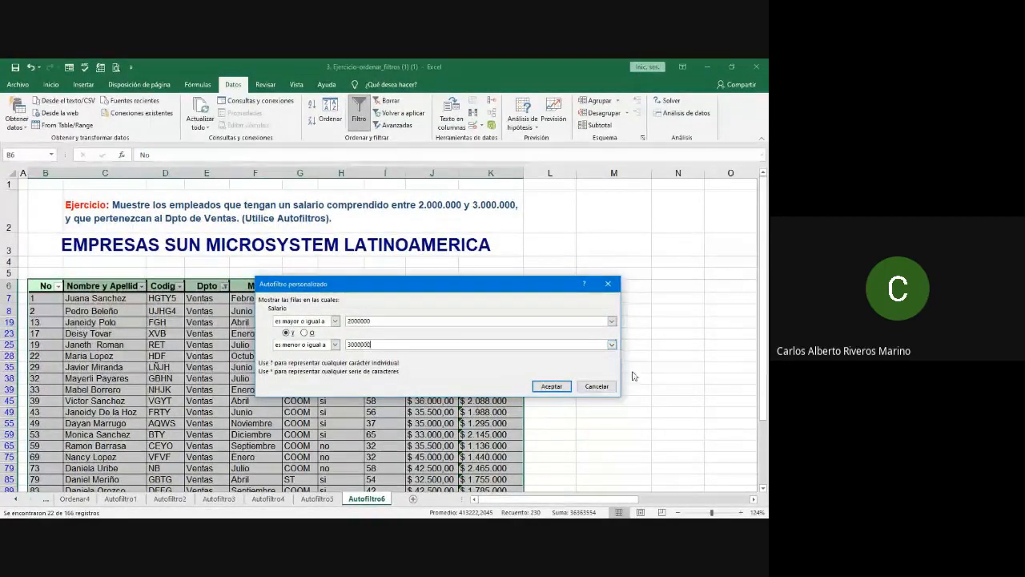
left_click(567, 386)
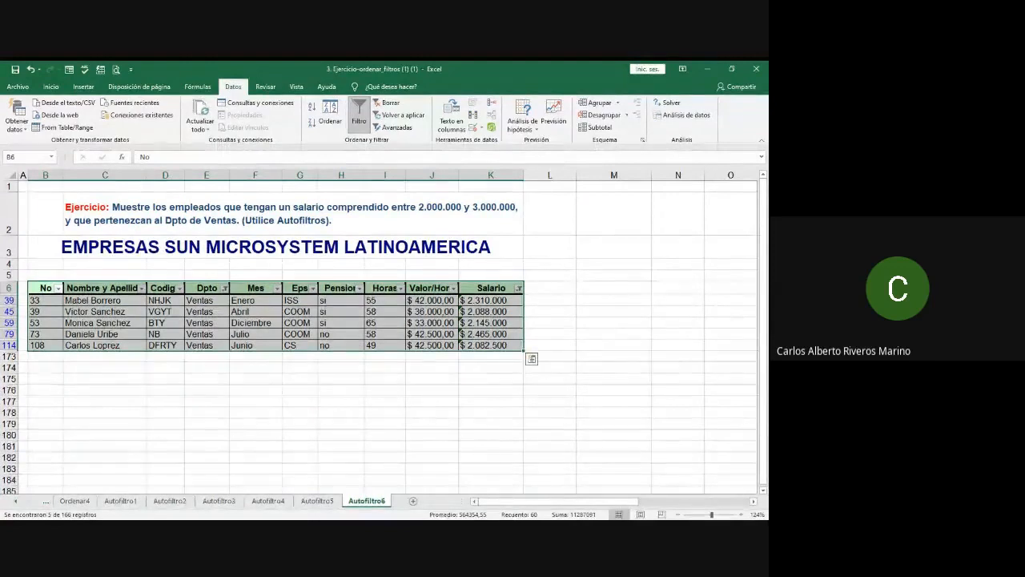
- Switch to the Talleres_Tabla_Dinamic workbook and widen the Departamento column on Hoja1 until its full header shows
key("alt+Tab")
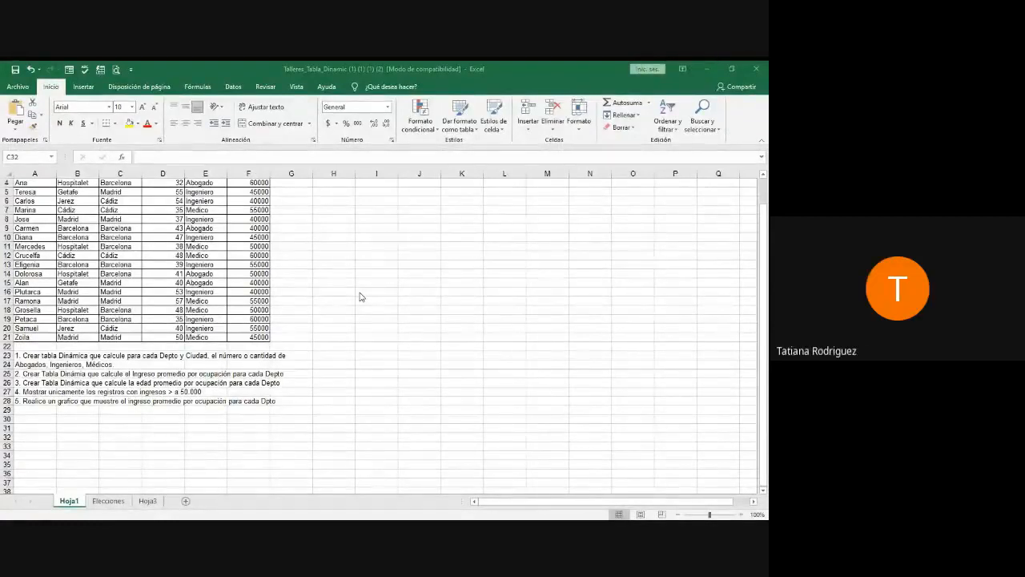
scroll(360, 296, "up", 1)
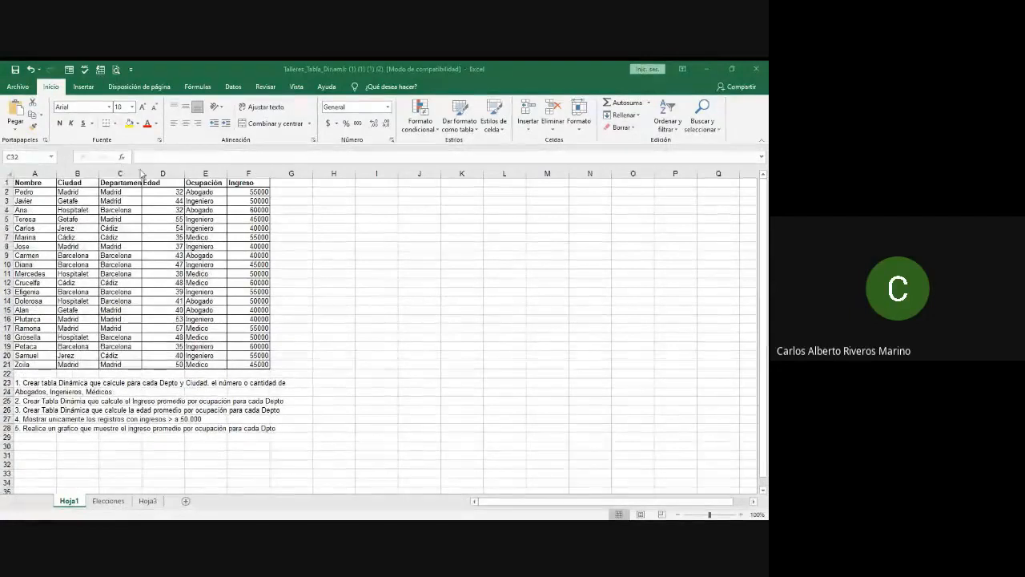
left_click_drag(142, 174, 151, 175)
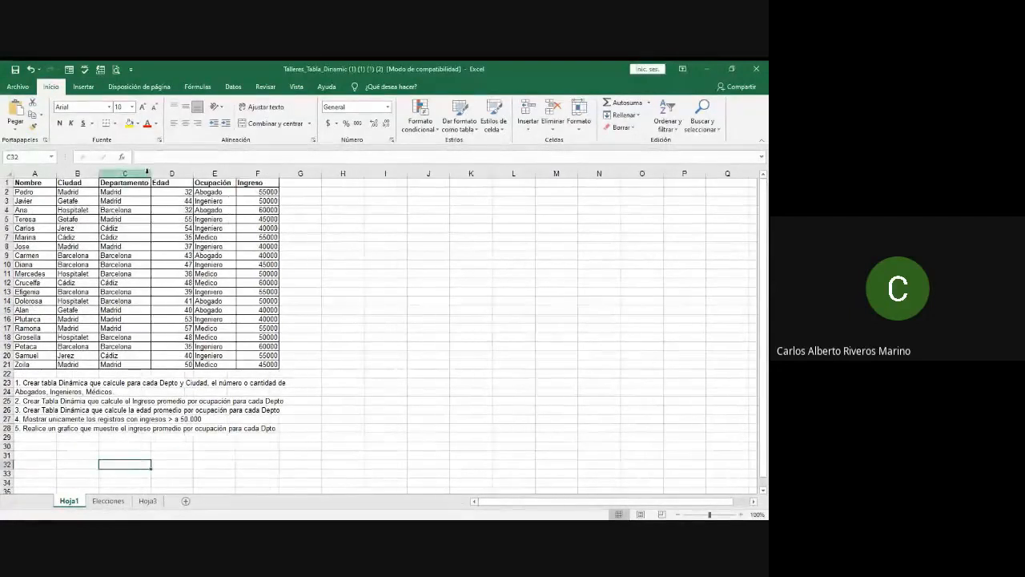
left_click(346, 319)
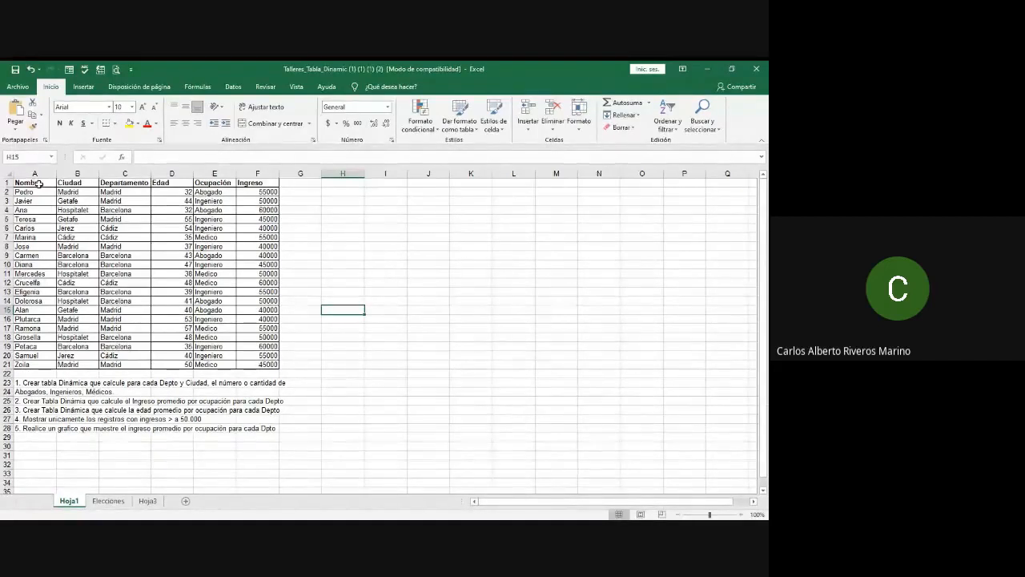
- Create a pivot table on a new sheet from the data range A1:F21 of Hoja1, headers included
left_click_drag(38, 183, 253, 364)
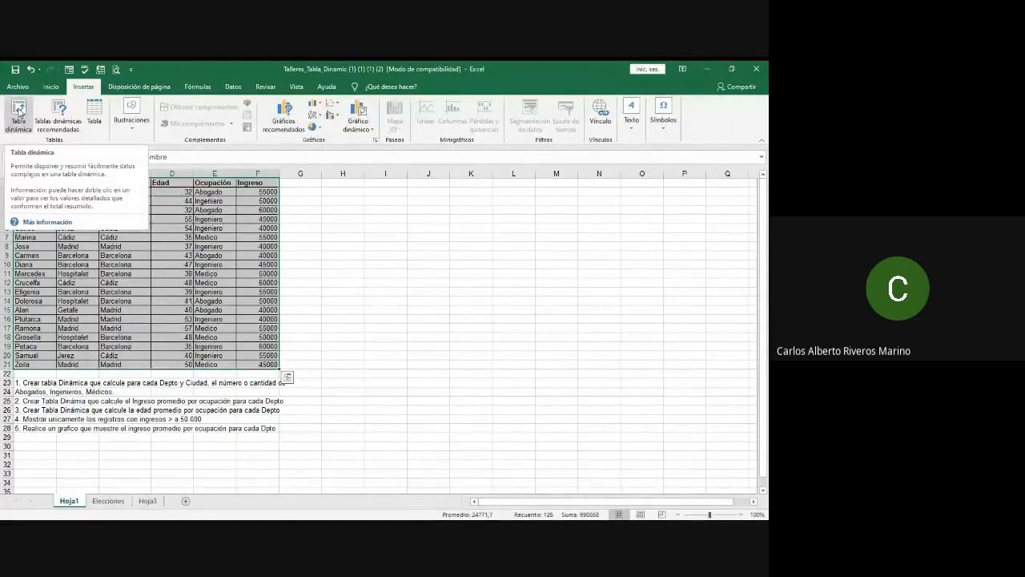
left_click(19, 110)
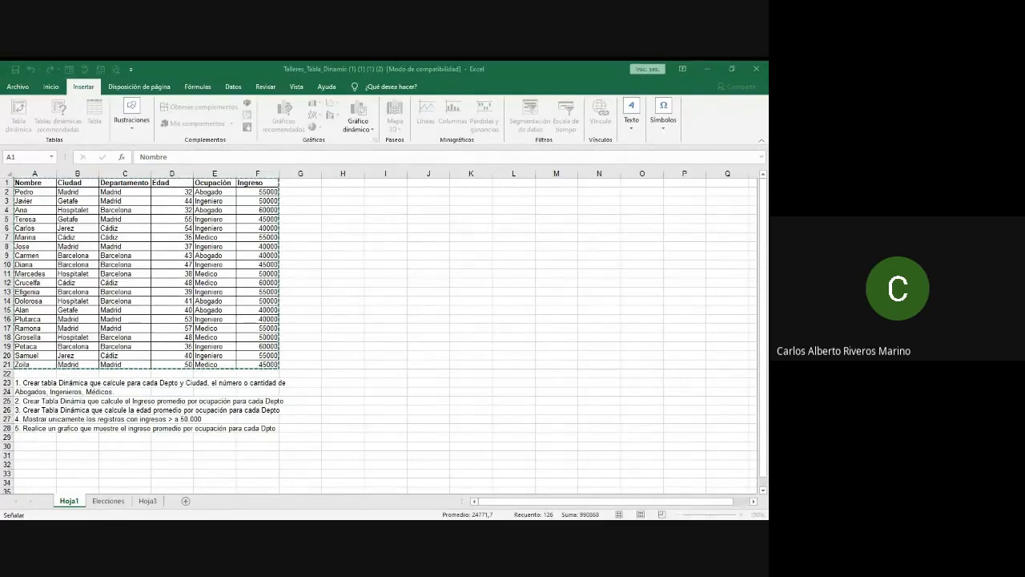
key("ctrl+a")
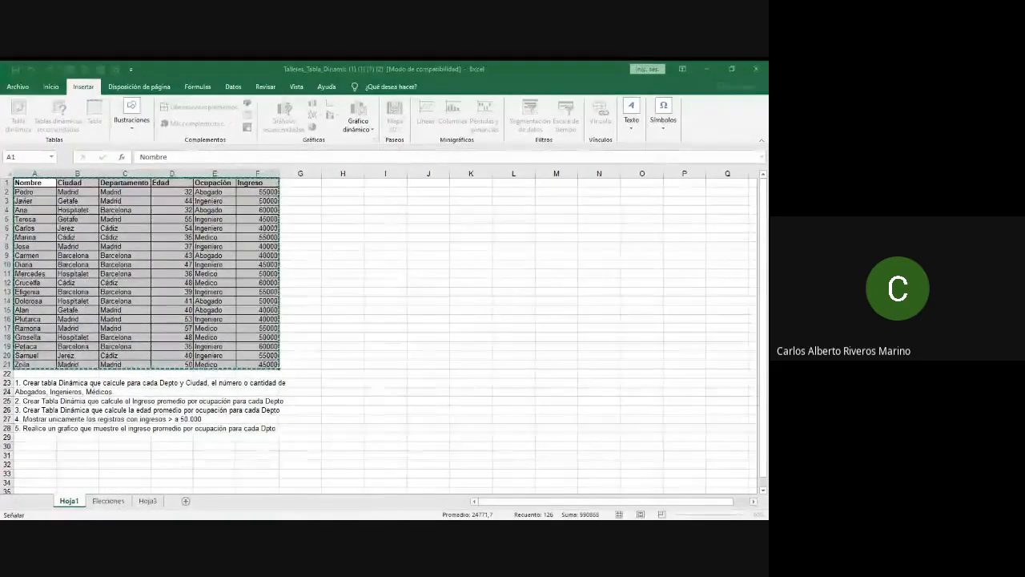
left_click(465, 375)
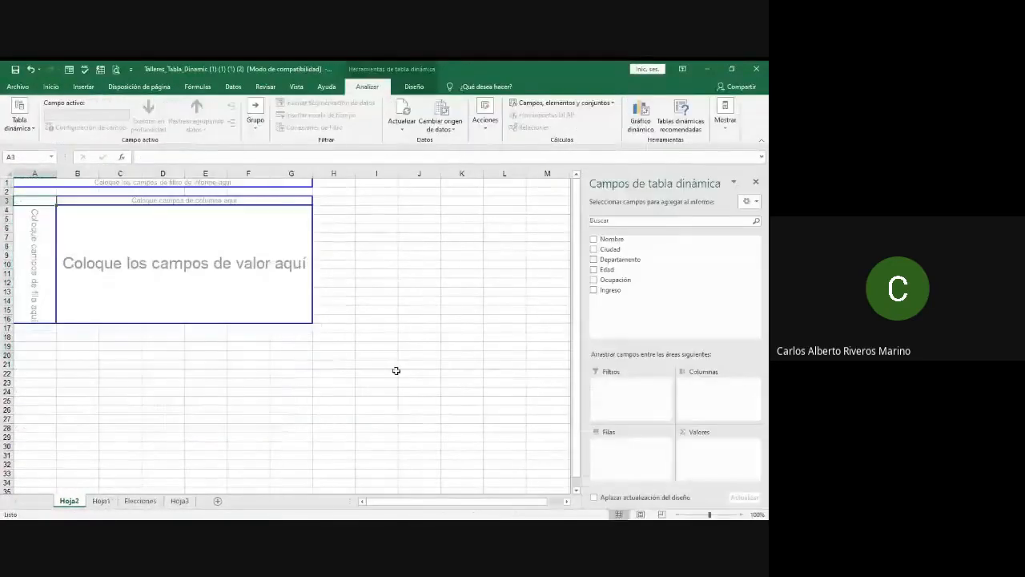
- Copy the exercise 1 text from A23:G24 of Hoja1 to Hoja2 below the empty pivot table, starting at A20
left_click(101, 502)
left_click_drag(52, 382, 304, 390)
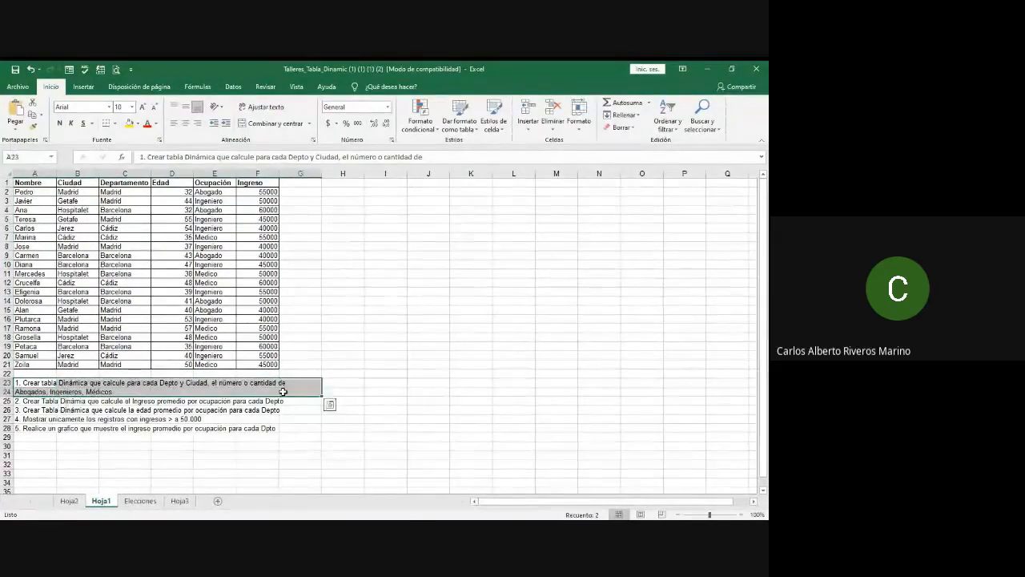
key("ctrl+c")
left_click(69, 500)
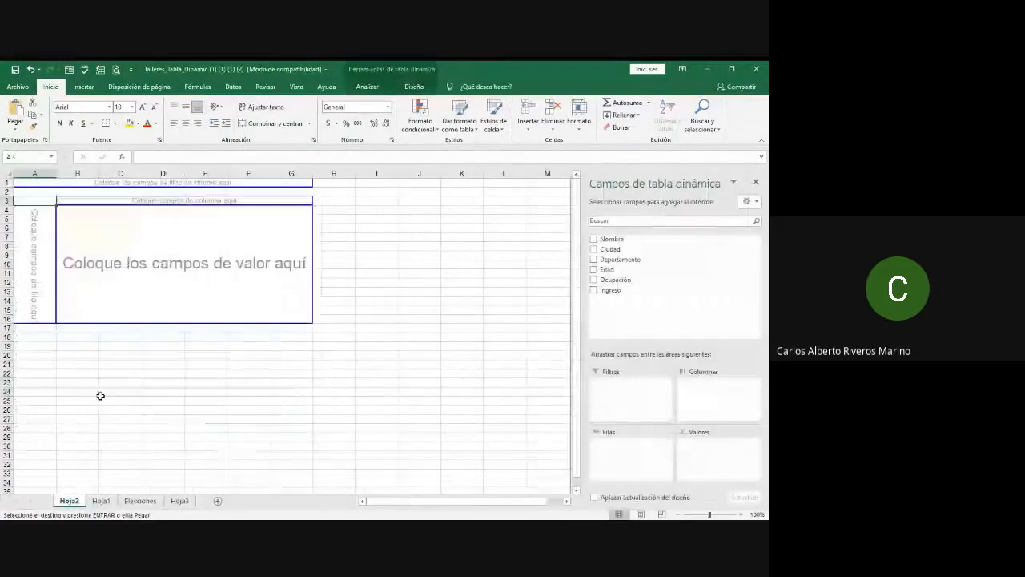
left_click(36, 357)
key("ctrl+v")
- Lay out the pivot table with Departamento and Ciudad as rows, Ocupación as columns, and the count of Ocupación as values
left_click(77, 282)
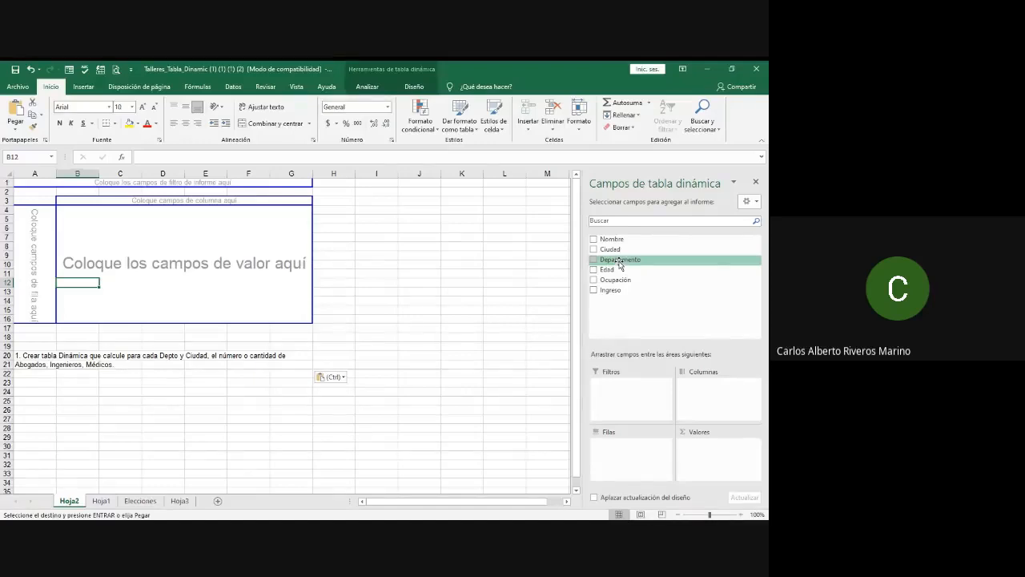
left_click_drag(620, 262, 630, 451)
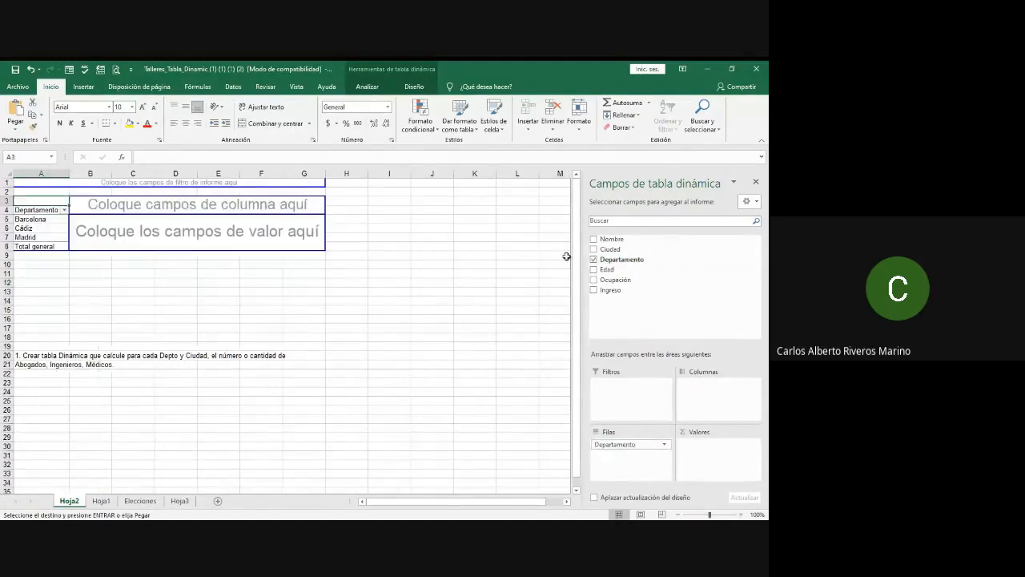
left_click_drag(609, 250, 615, 456)
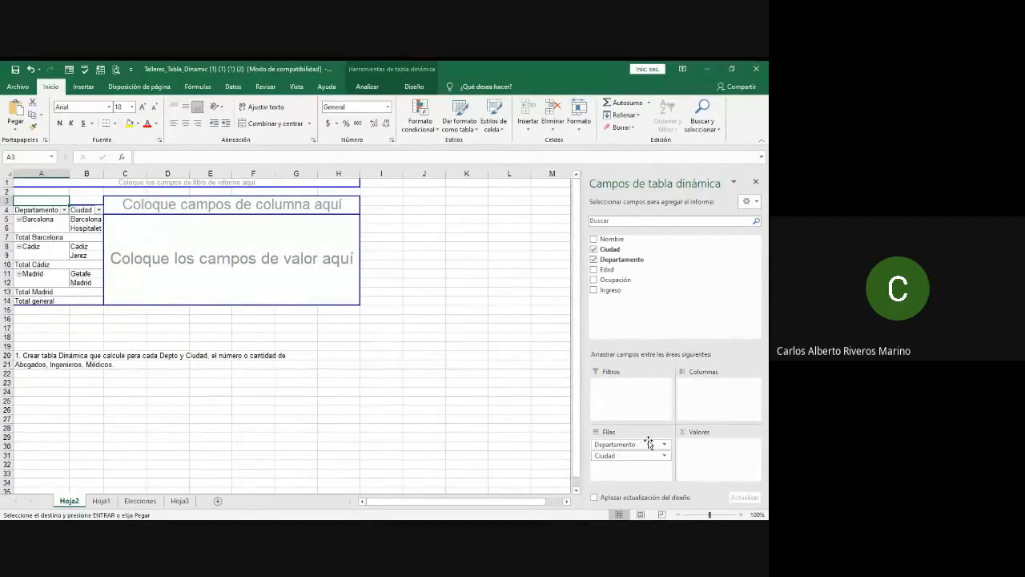
left_click_drag(620, 285, 712, 388)
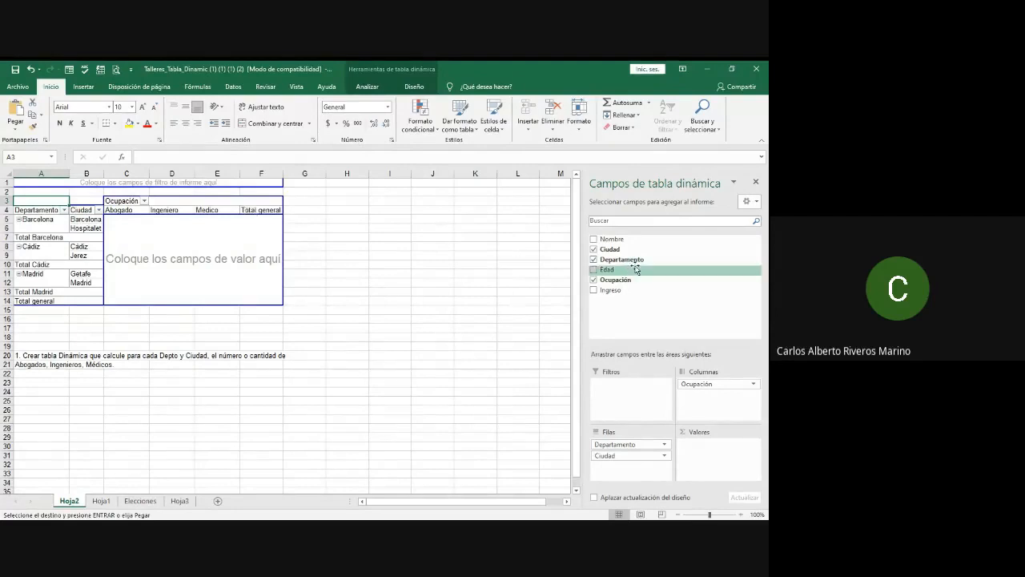
left_click_drag(624, 280, 727, 453)
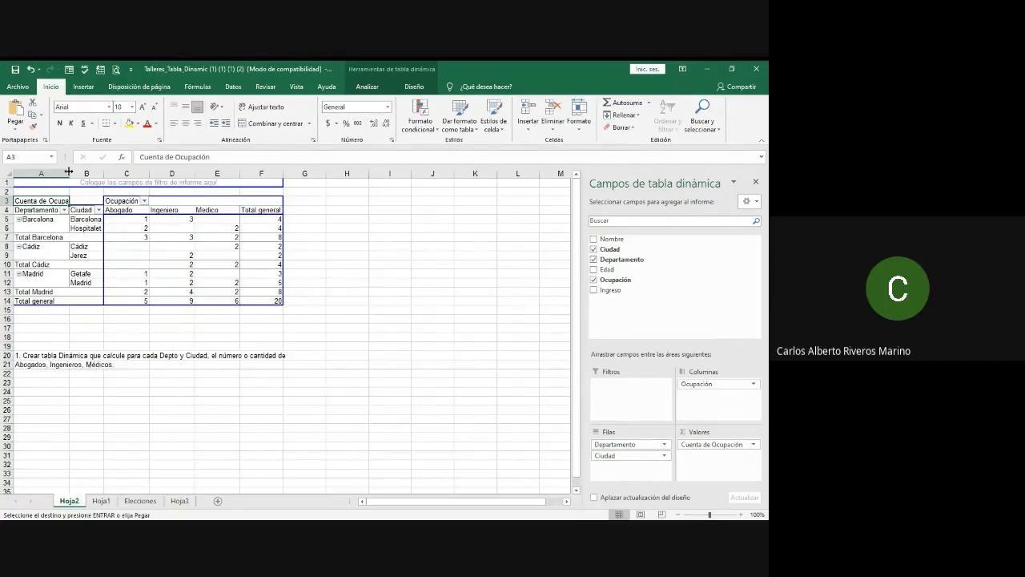
- Undo all the field placements so the pivot table on Hoja2 is empty again
left_click(30, 71)
left_click(30, 70)
left_click(29, 70)
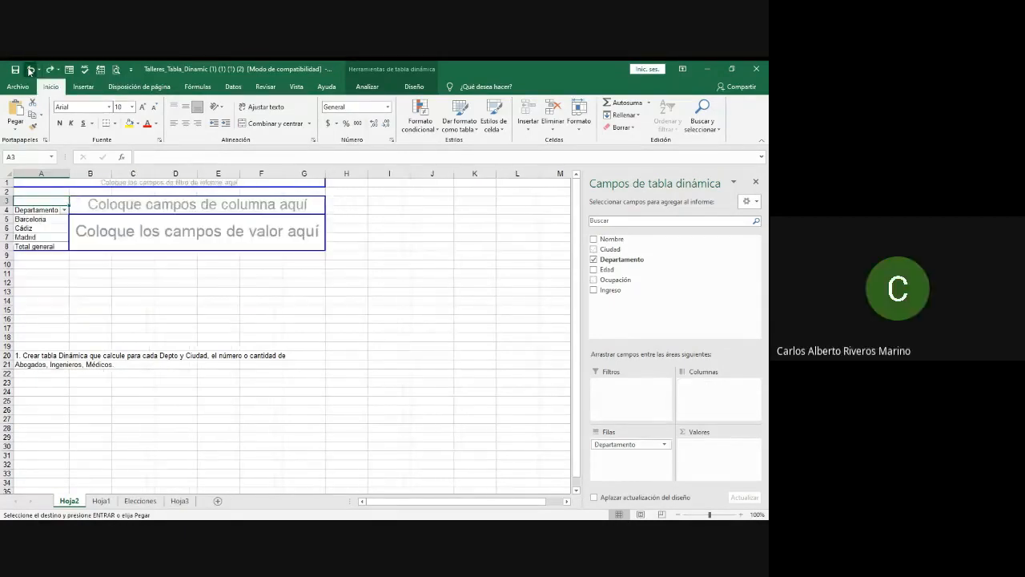
left_click(30, 71)
- Delete the exercise 1 text below the pivot table on Hoja2
left_click(106, 357)
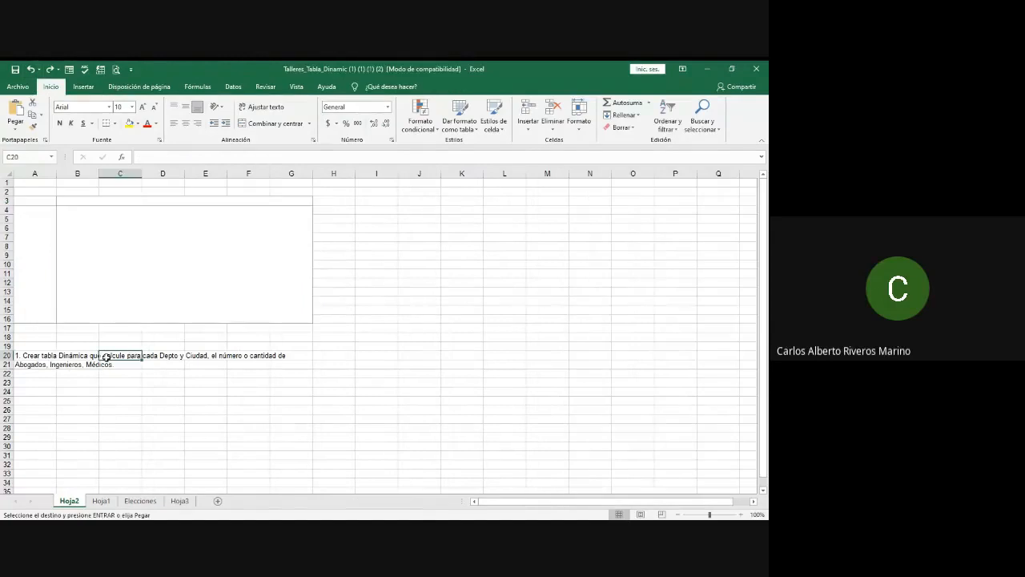
left_click_drag(30, 354, 301, 367)
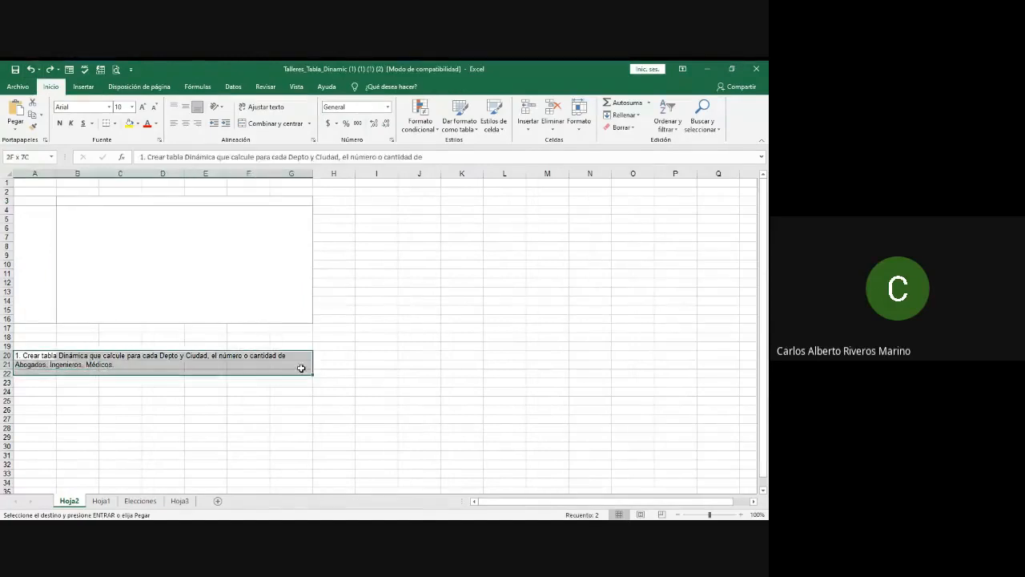
key("Delete")
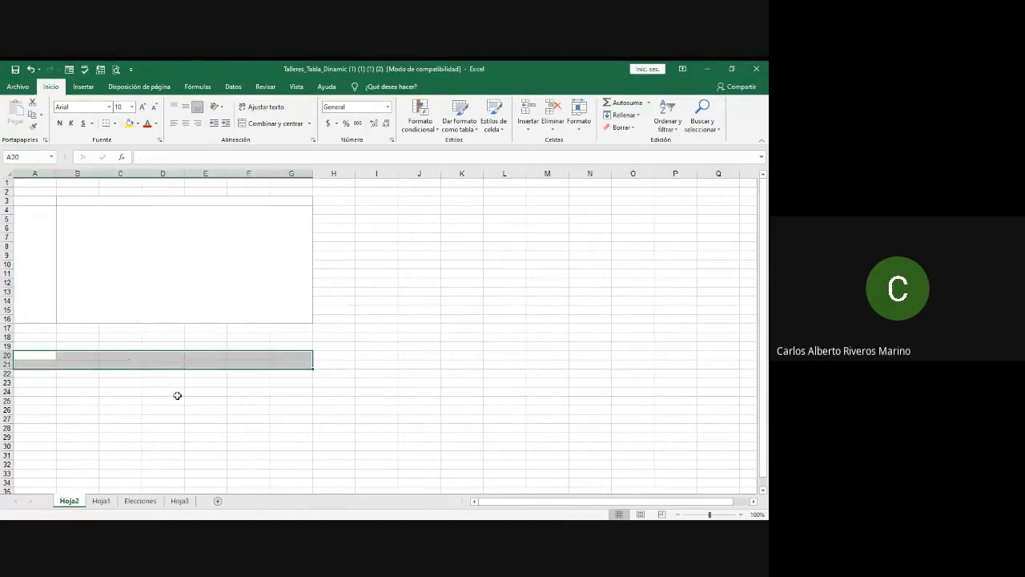
- Copy the texts of exercises 2 to 5 from Hoja1 to Hoja2 below the pivot table, starting at A21
left_click(97, 502)
left_click_drag(48, 401, 290, 430)
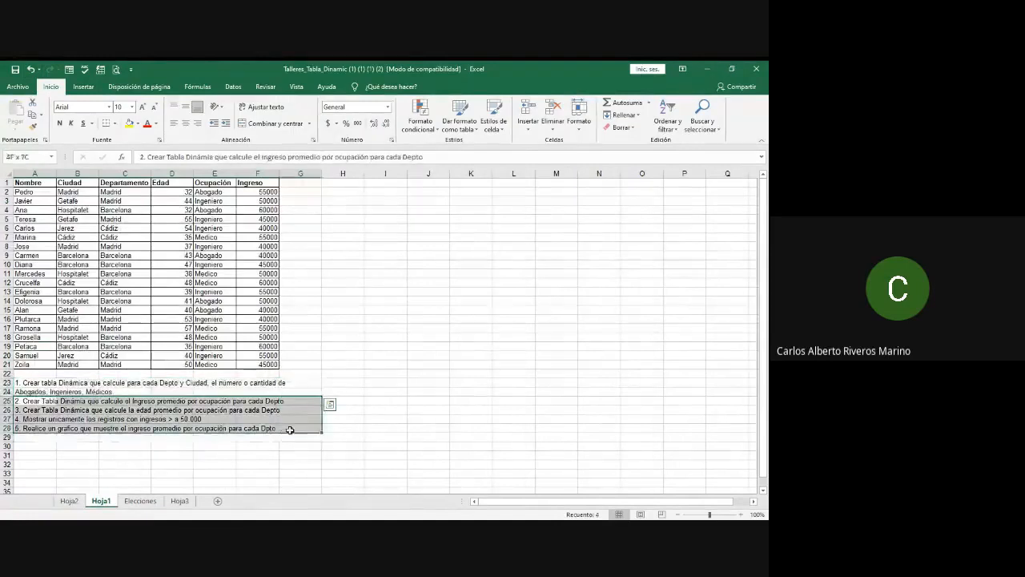
left_click(290, 430)
left_click_drag(46, 402, 316, 439)
right_click(146, 407)
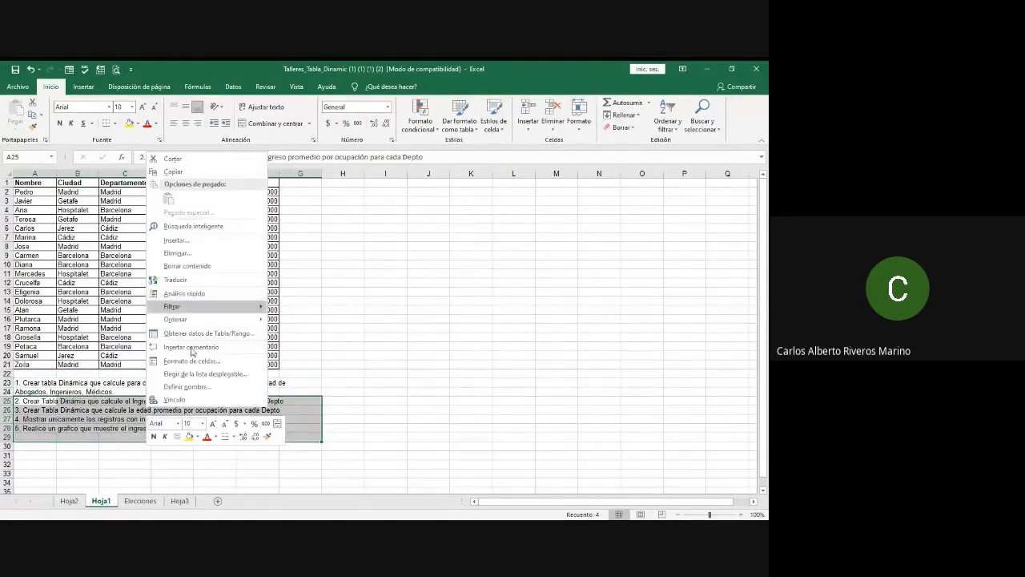
left_click(173, 172)
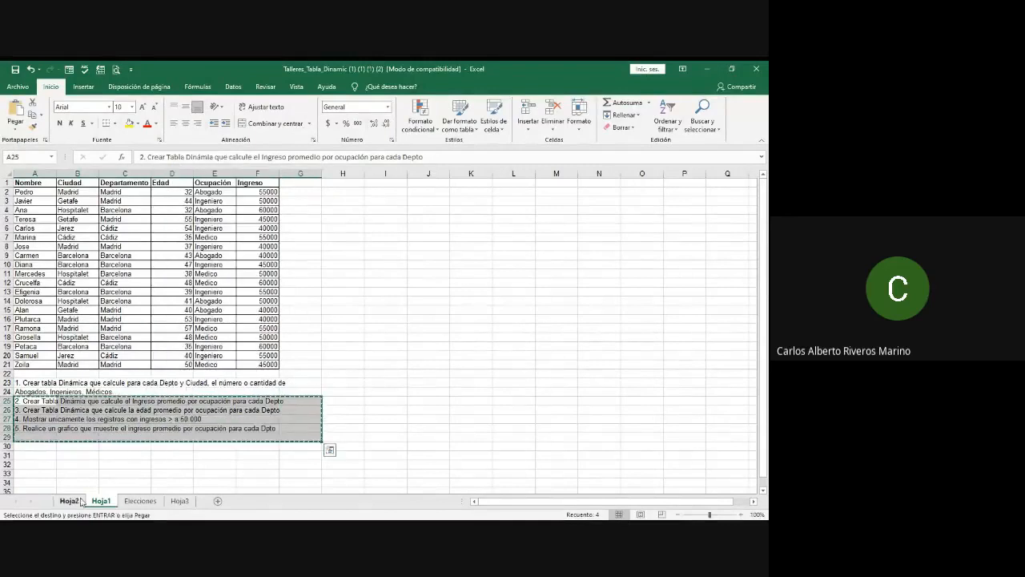
left_click(81, 501)
left_click(43, 364)
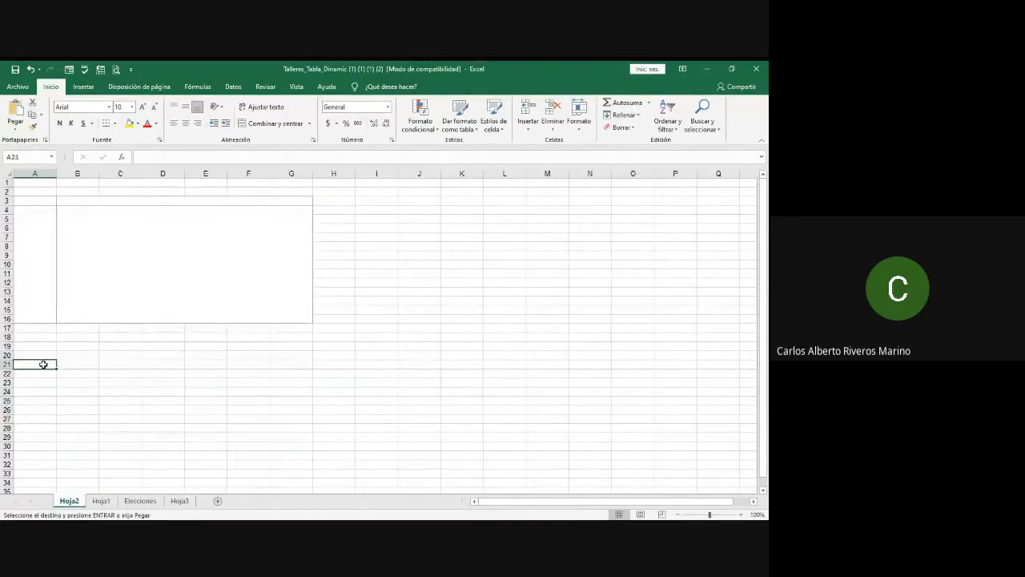
key("ctrl+v")
- Lay out the pivot table with Departamento and Ocupación as rows and the sum of Ingreso as values
left_click(51, 246)
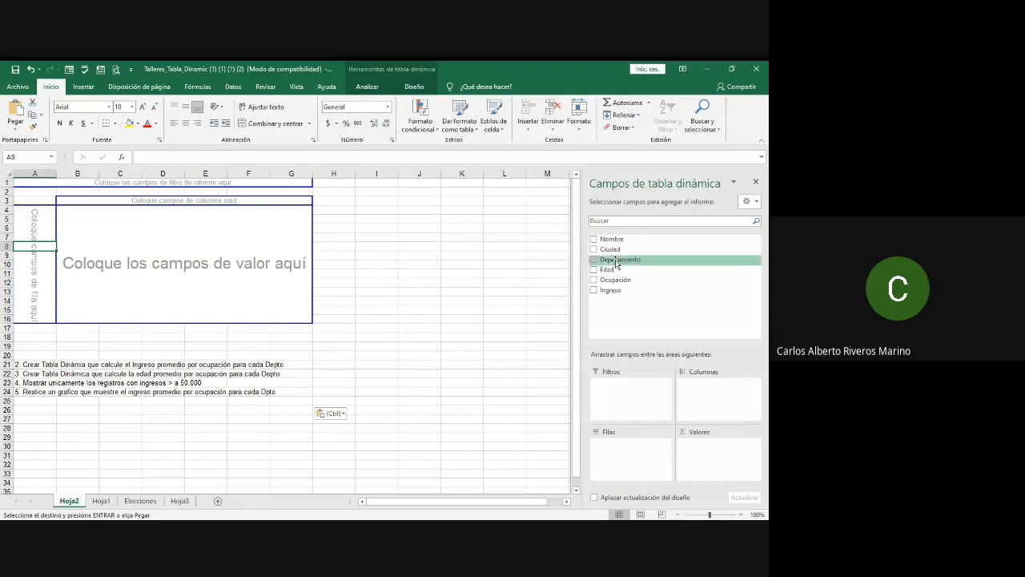
left_click_drag(617, 258, 641, 451)
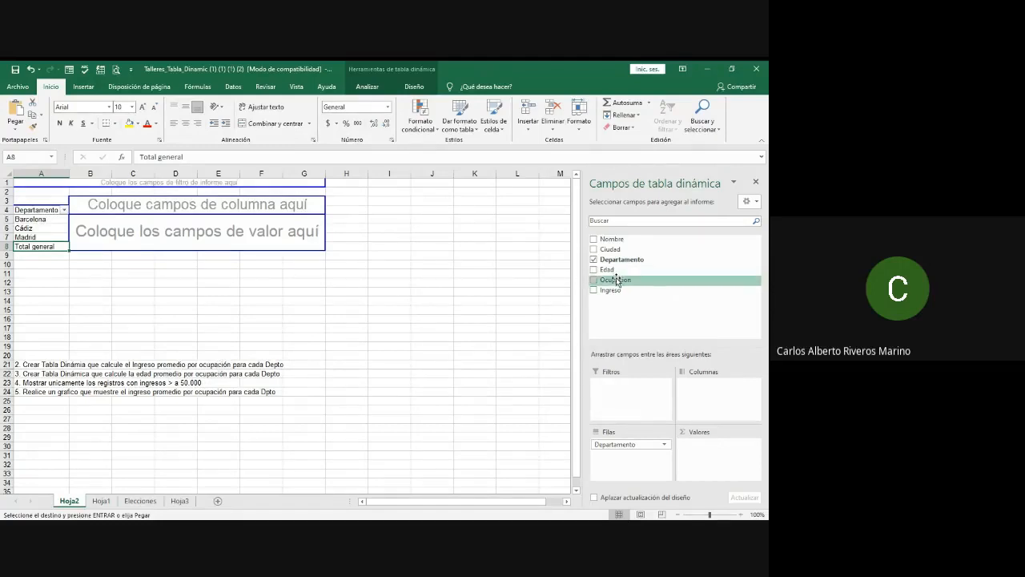
left_click_drag(617, 279, 629, 459)
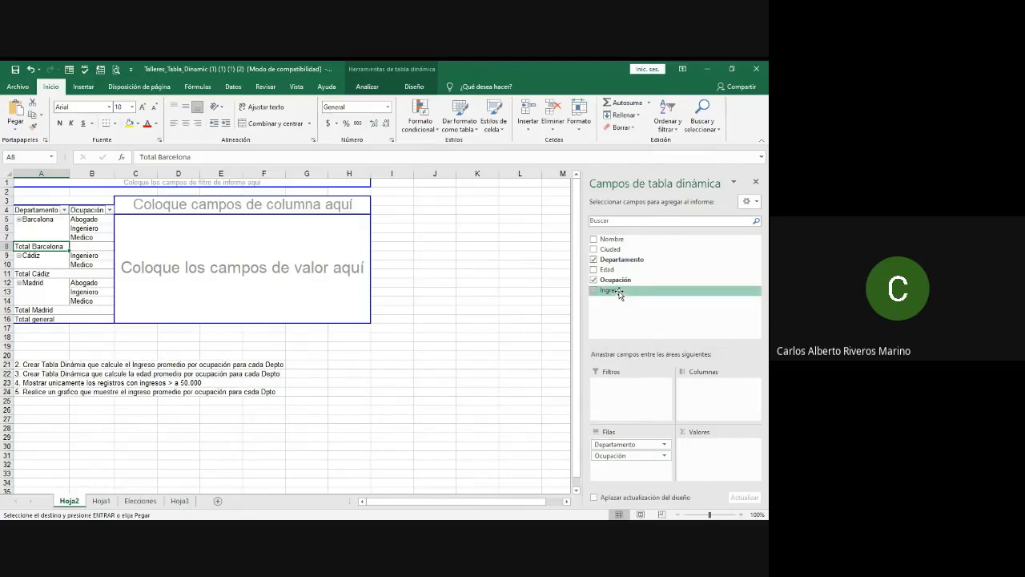
left_click_drag(619, 294, 718, 452)
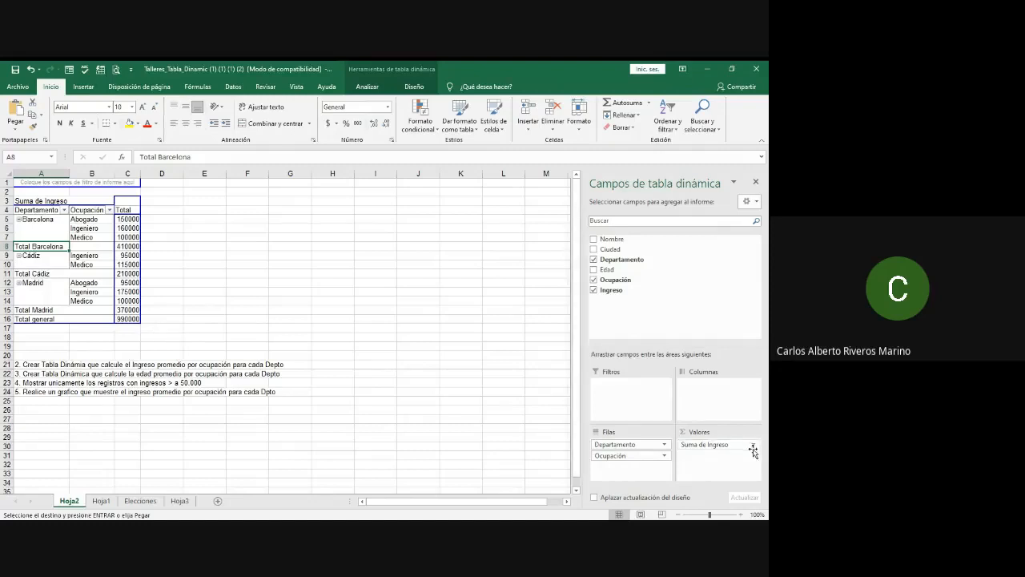
- Summarize the pivot table's Ingreso values by average and widen column A to show the full value heading
left_click(753, 445)
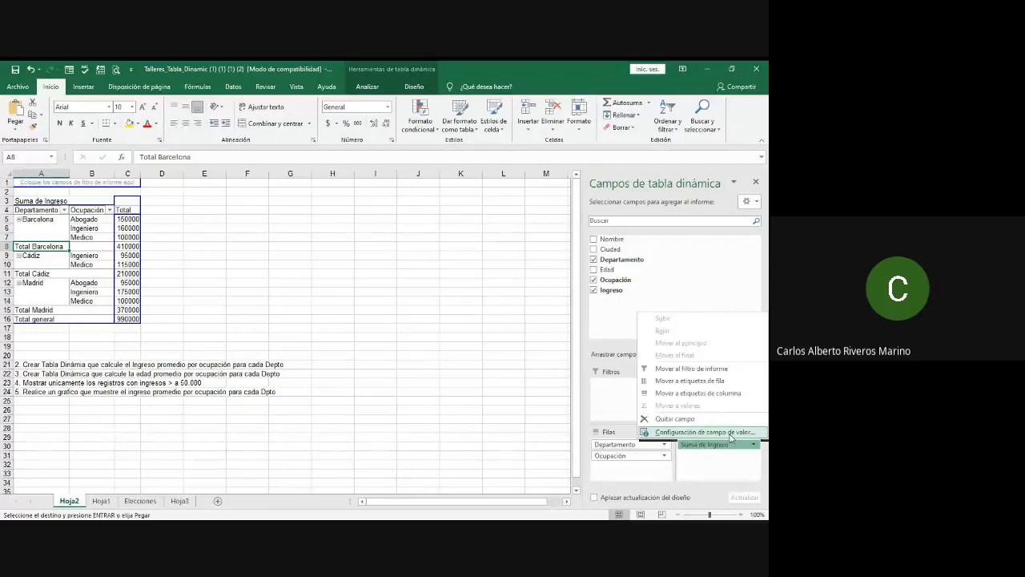
left_click(730, 434)
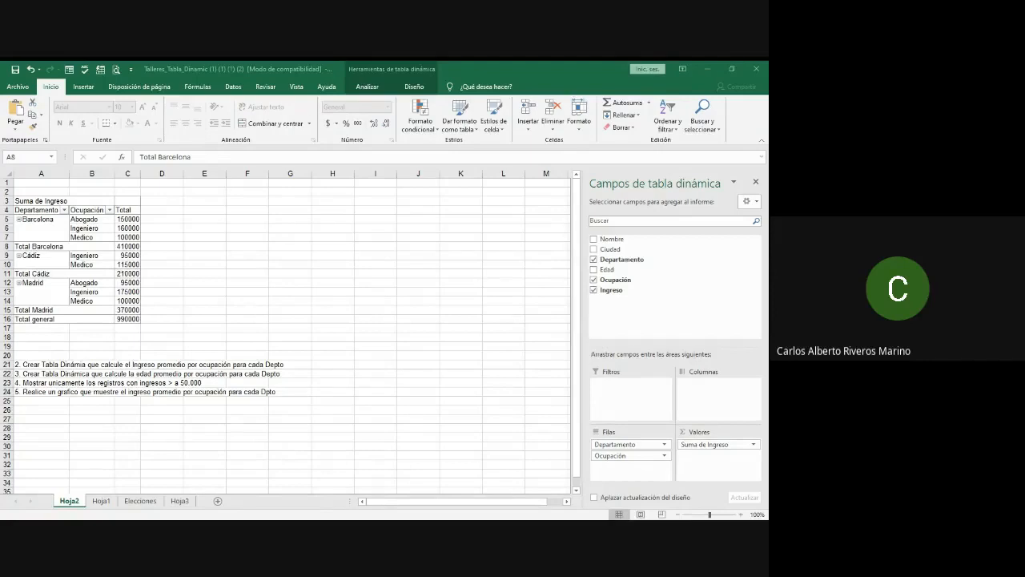
left_click(422, 494)
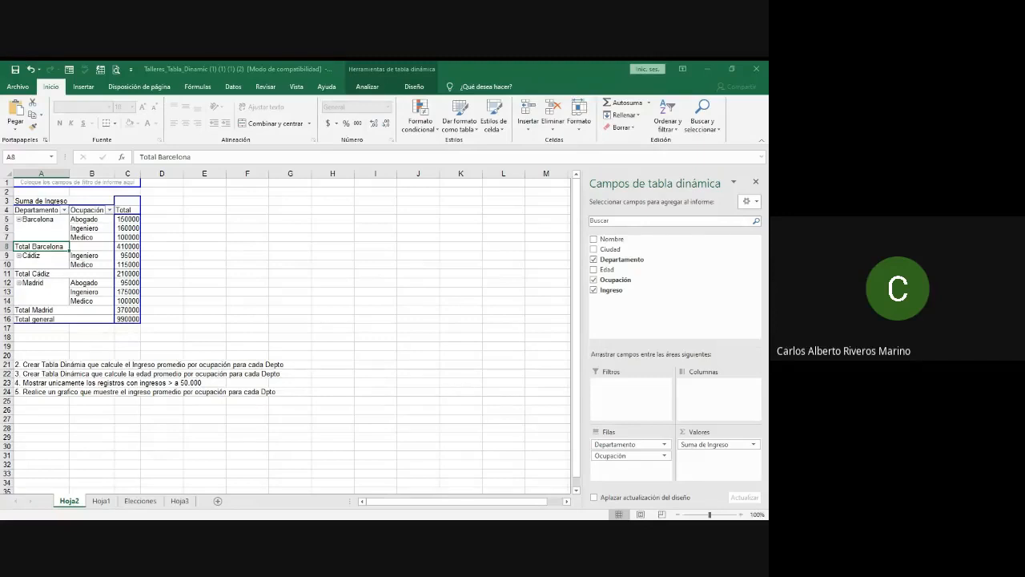
left_click(475, 369)
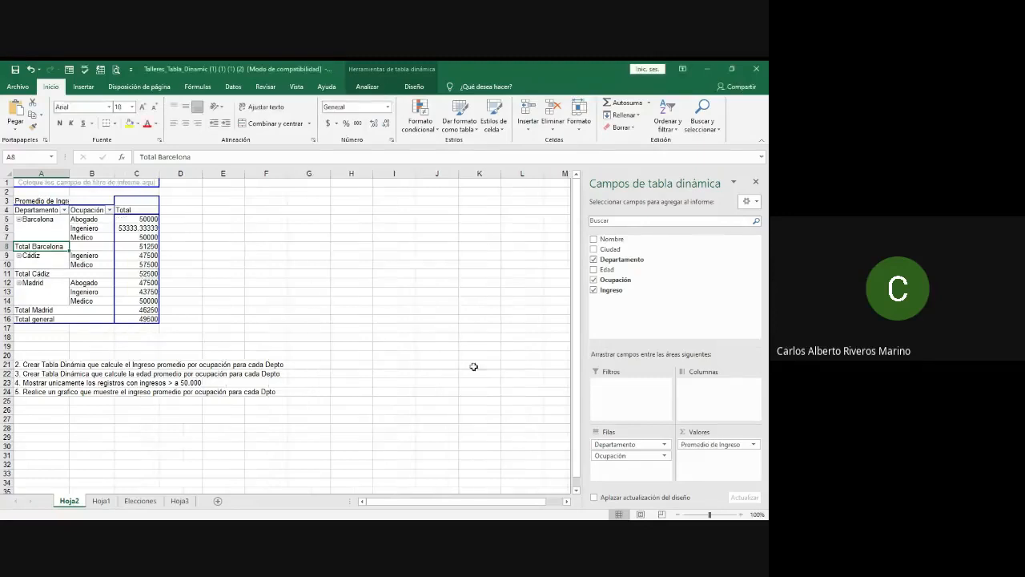
left_click_drag(68, 175, 105, 176)
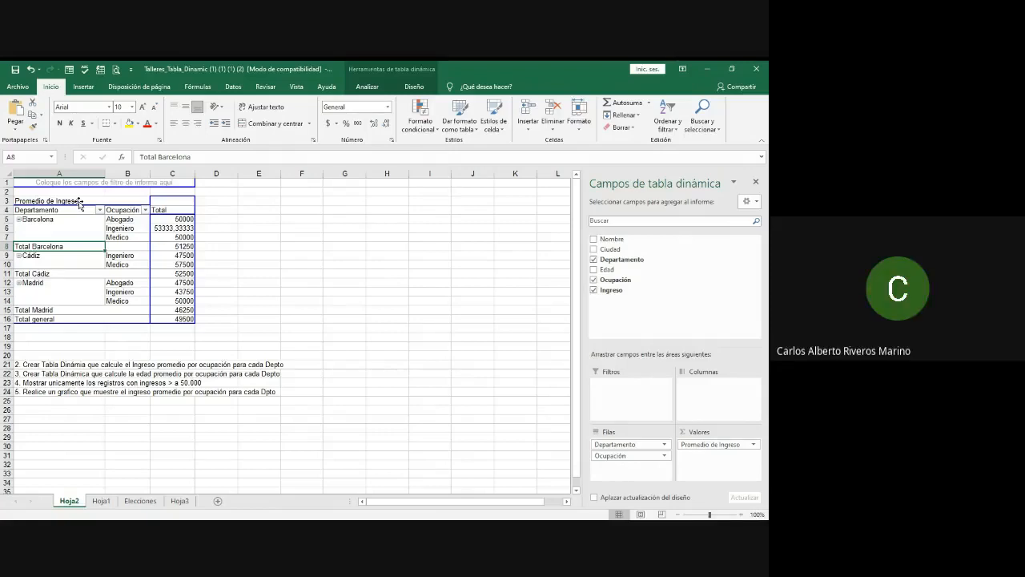
- Undo the column widening, the average summary and all field placements until the pivot table on Hoja2 is empty
left_click(32, 71)
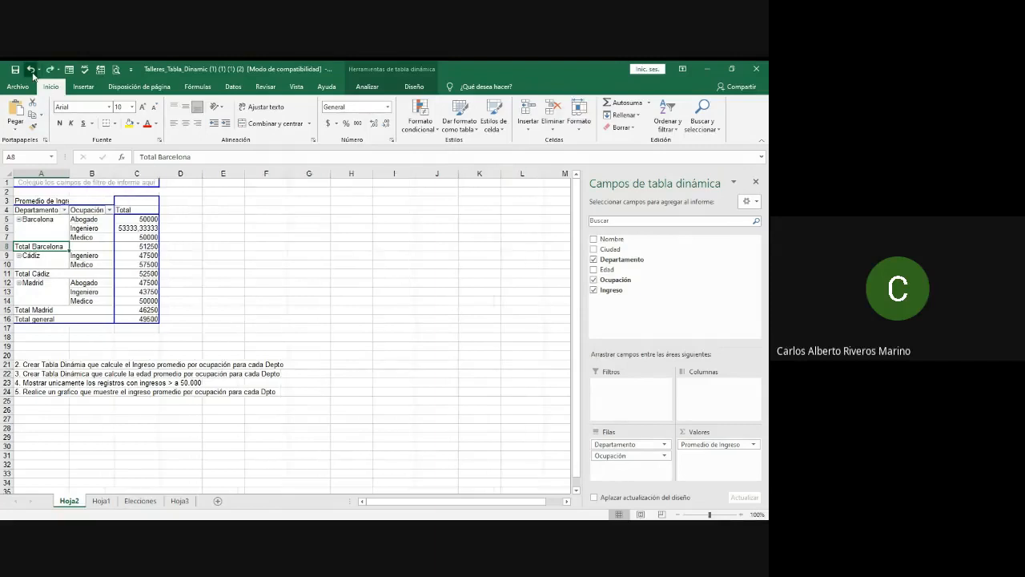
left_click(31, 71)
left_click(31, 70)
left_click(32, 71)
left_click(32, 70)
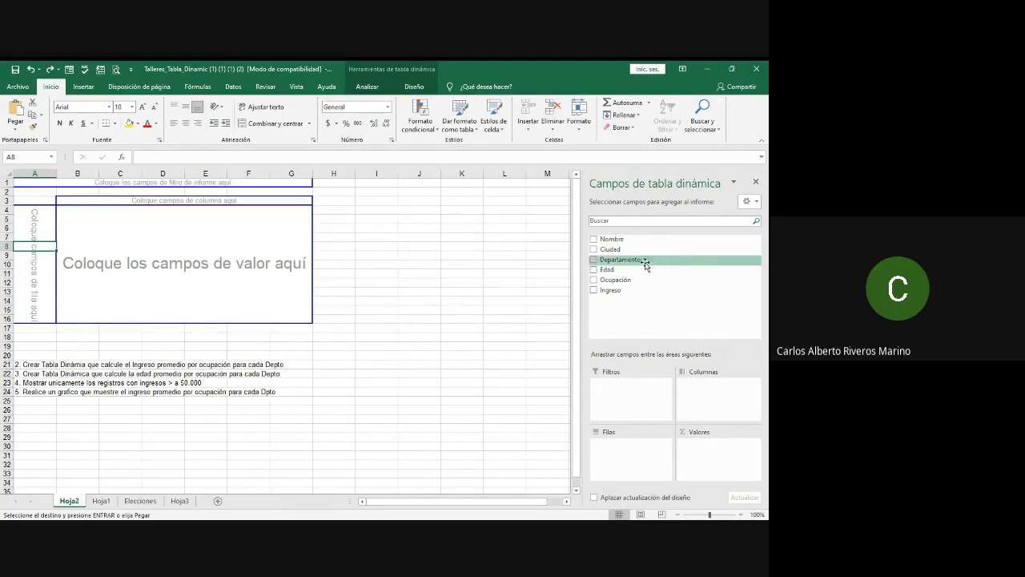
- Lay out the pivot table with Departamento and Ocupación as rows and the sum of Edad as values
left_click_drag(634, 261, 638, 450)
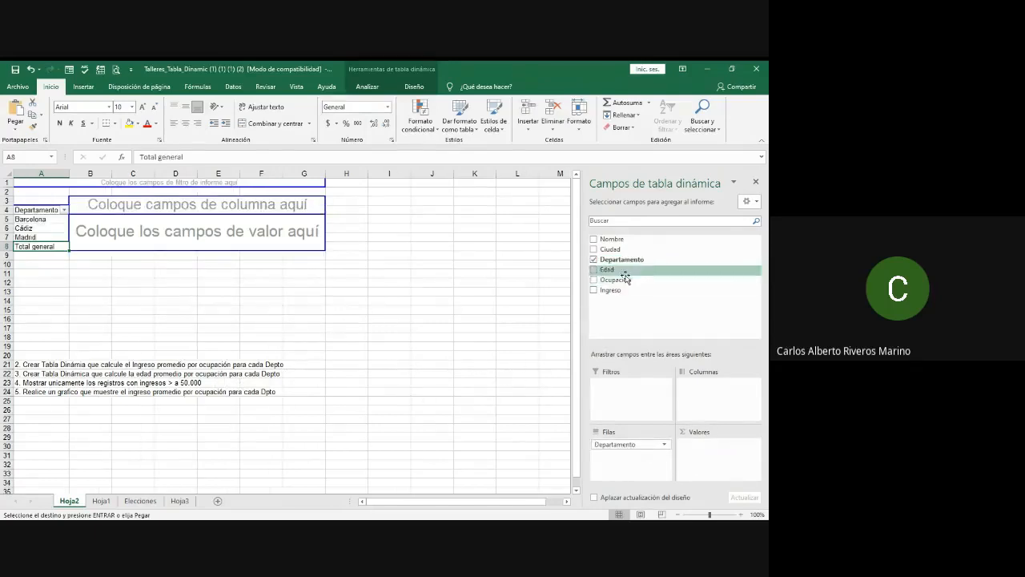
left_click_drag(626, 278, 634, 458)
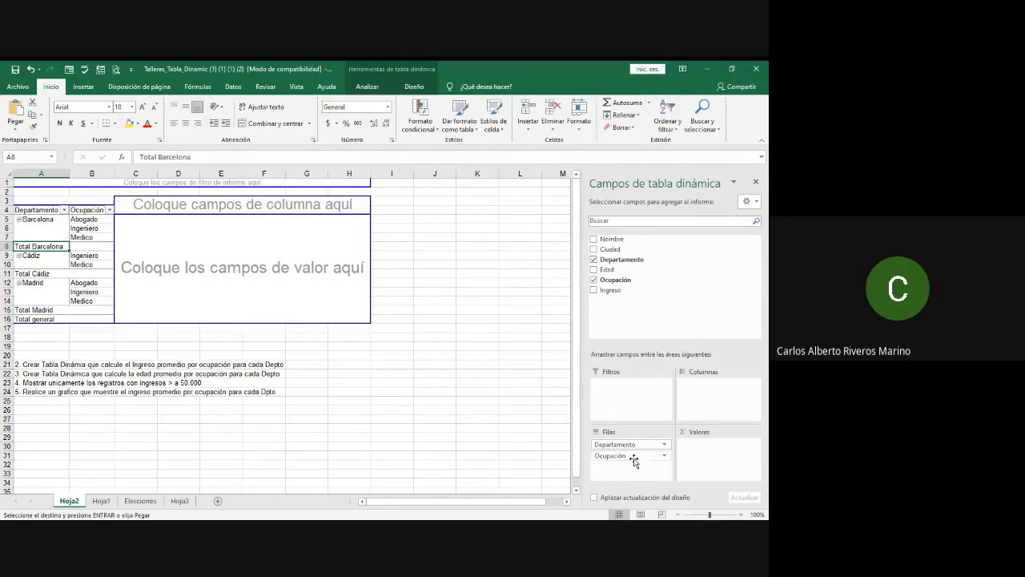
left_click_drag(610, 271, 718, 454)
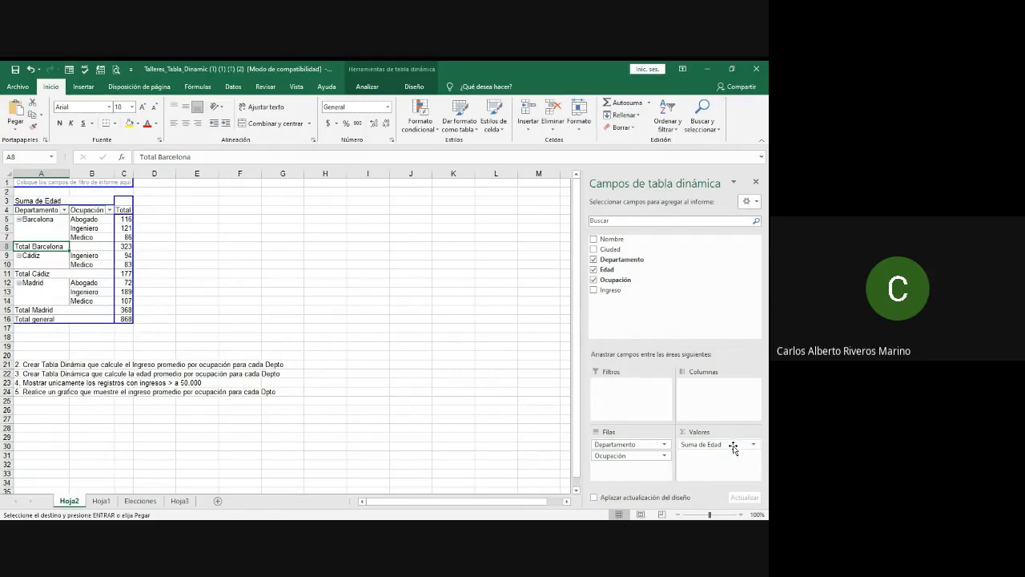
- Summarize the Edad values by average and widen column A to show the full value heading
left_click(754, 444)
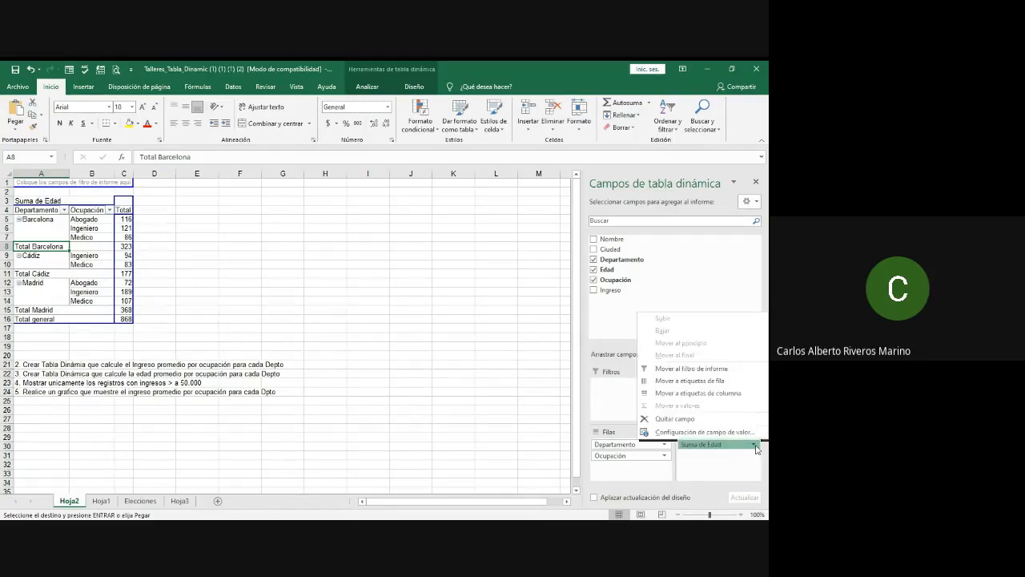
left_click(705, 433)
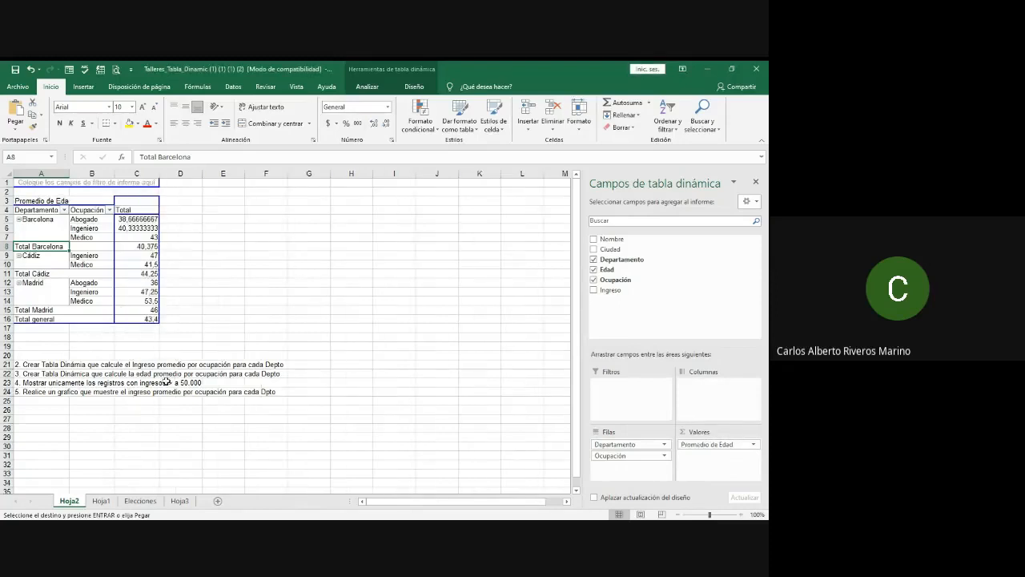
left_click_drag(70, 174, 83, 174)
left_click(55, 203)
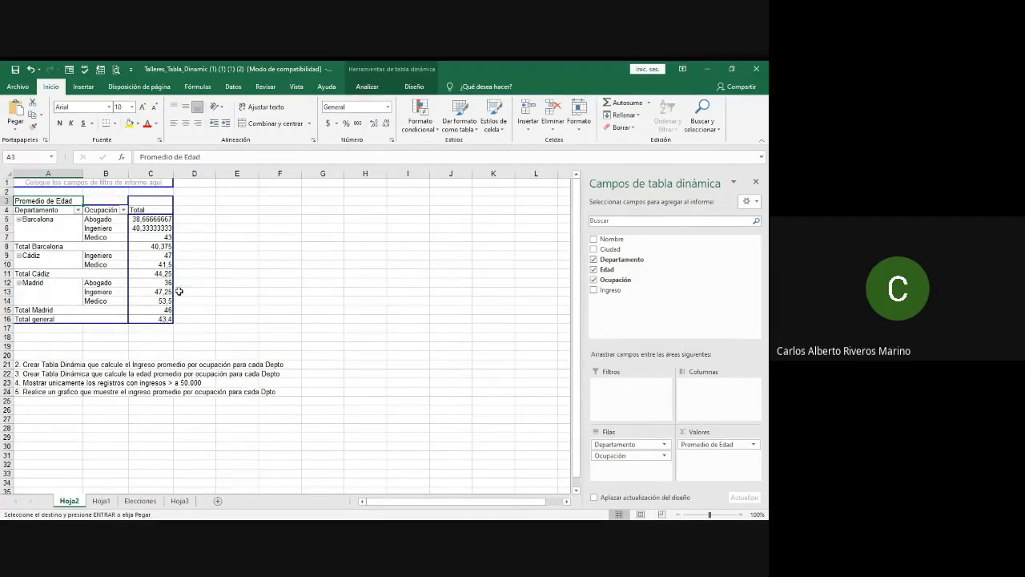
- Undo the average age layout until only Departamento remains as a row field
left_click(30, 70)
left_click(29, 70)
left_click(29, 69)
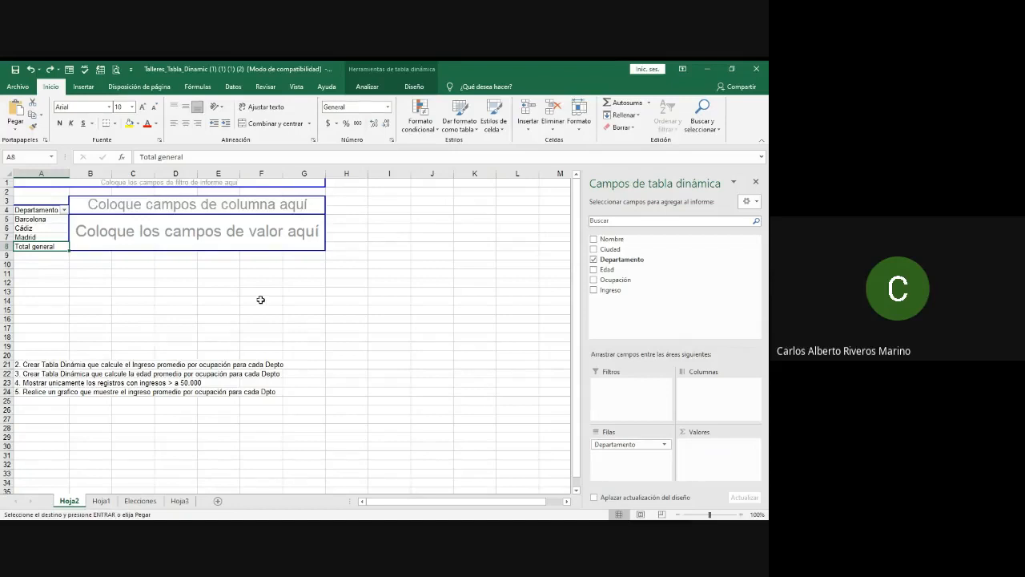
- Add Ciudad and Nombre as row fields under Departamento, replacing the existing cell contents below the pivot table
left_click_drag(612, 249, 670, 447)
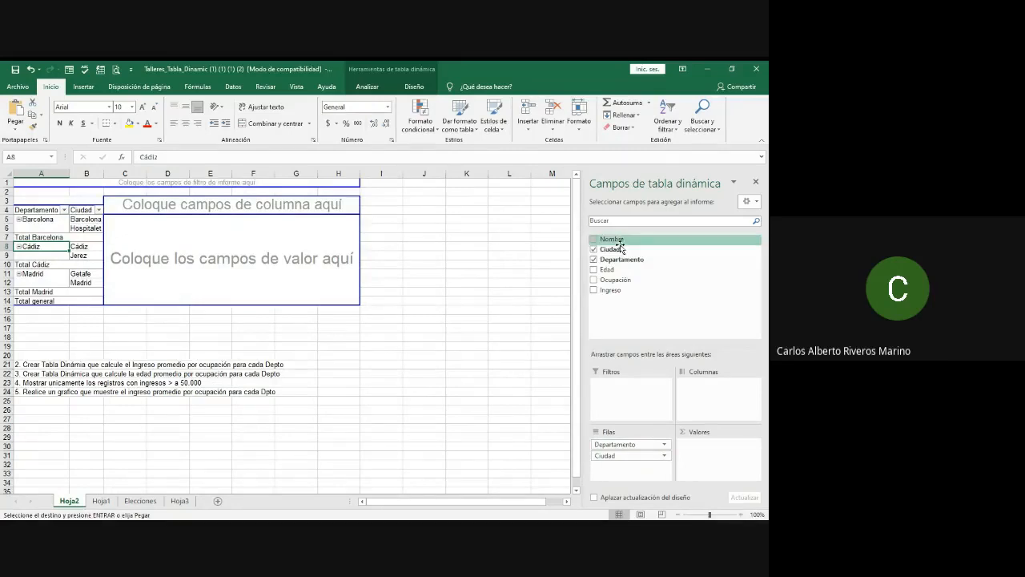
left_click_drag(612, 238, 710, 388)
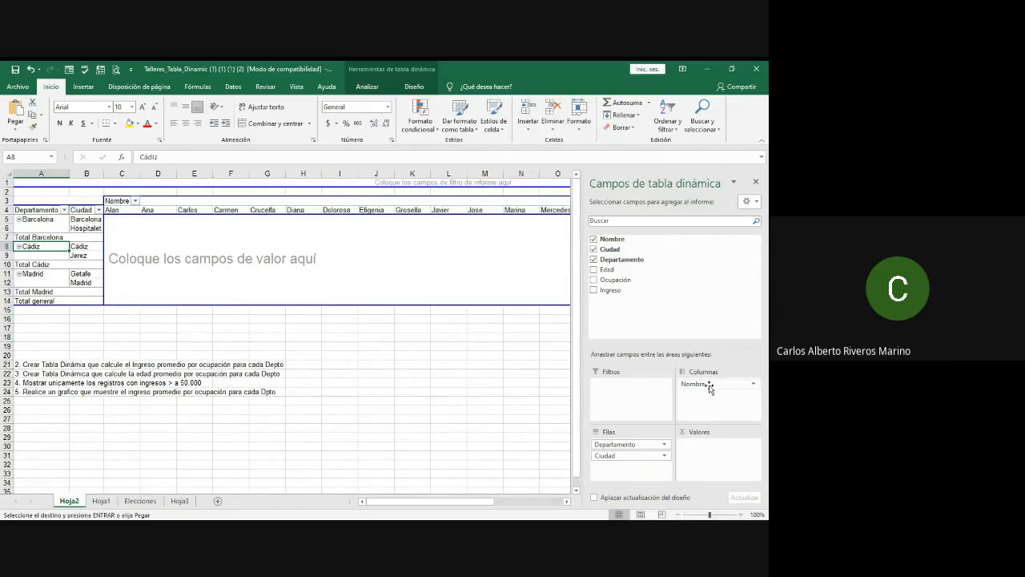
left_click_drag(710, 389, 636, 473)
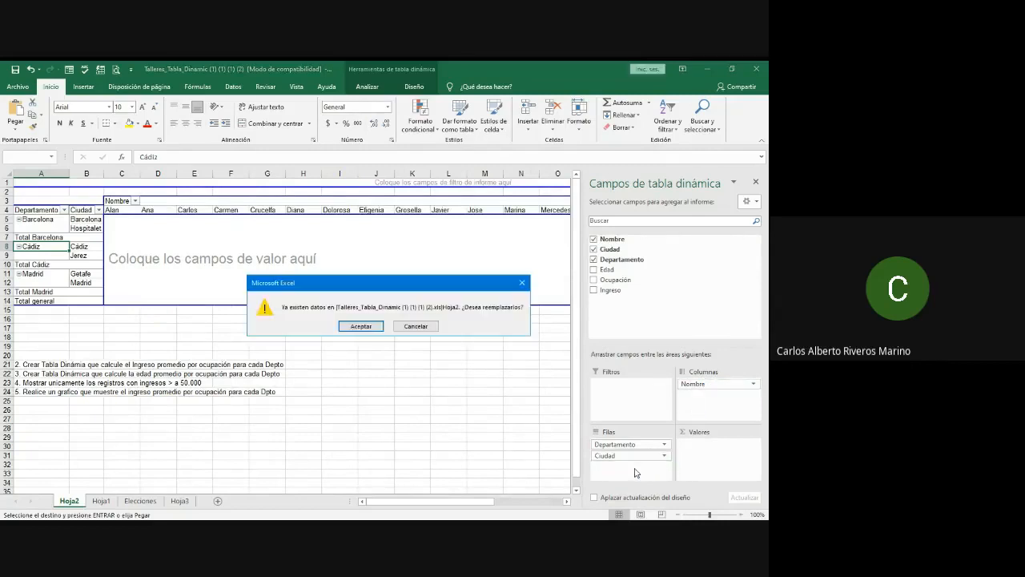
left_click(362, 326)
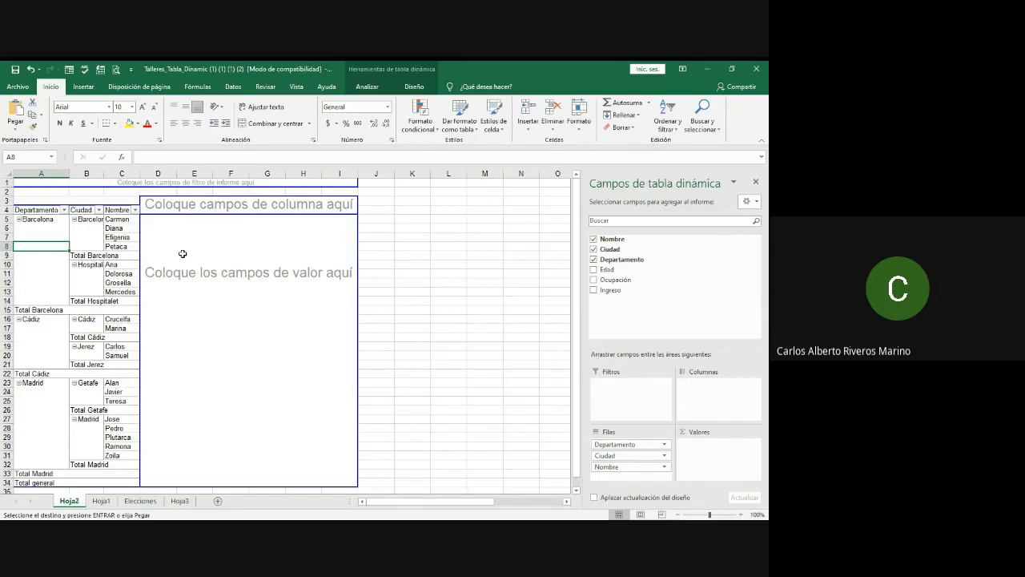
- Check the exercise texts on Hoja1 and add the sum of Ingreso as values of the Hoja2 pivot table
scroll(500, 348, "down", 1)
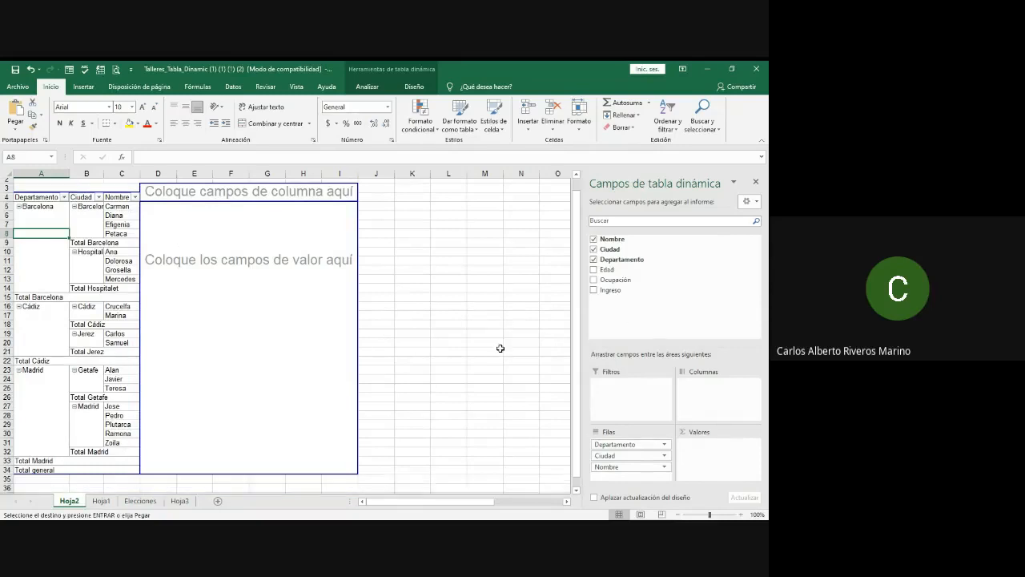
scroll(500, 349, "down", 5)
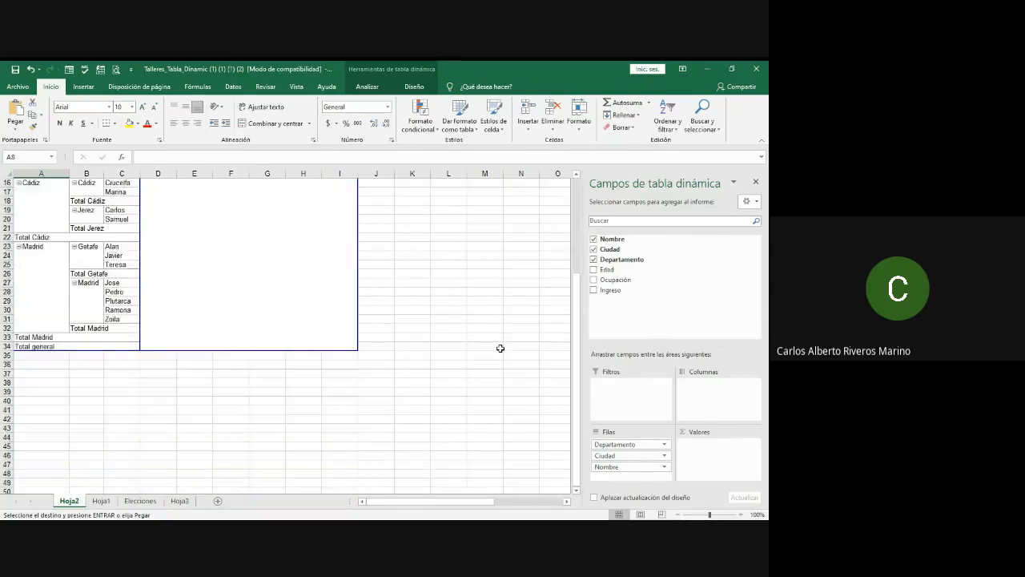
left_click(110, 504)
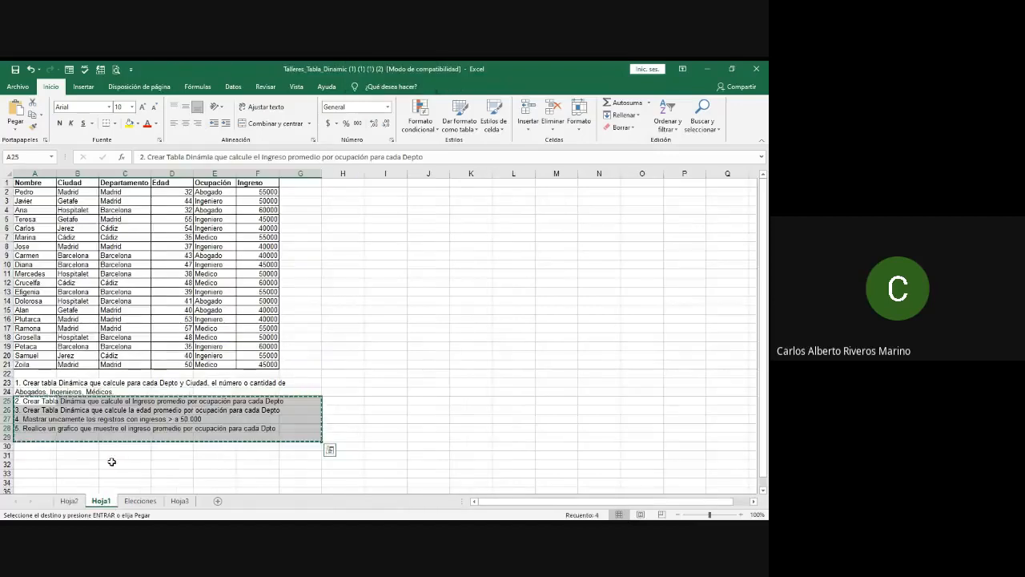
left_click(71, 502)
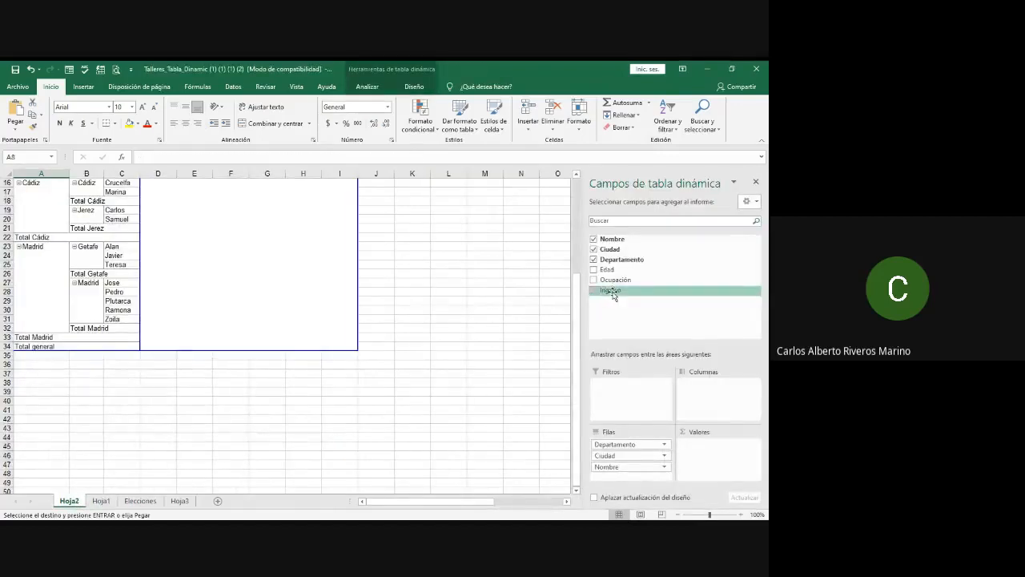
left_click_drag(613, 294, 730, 448)
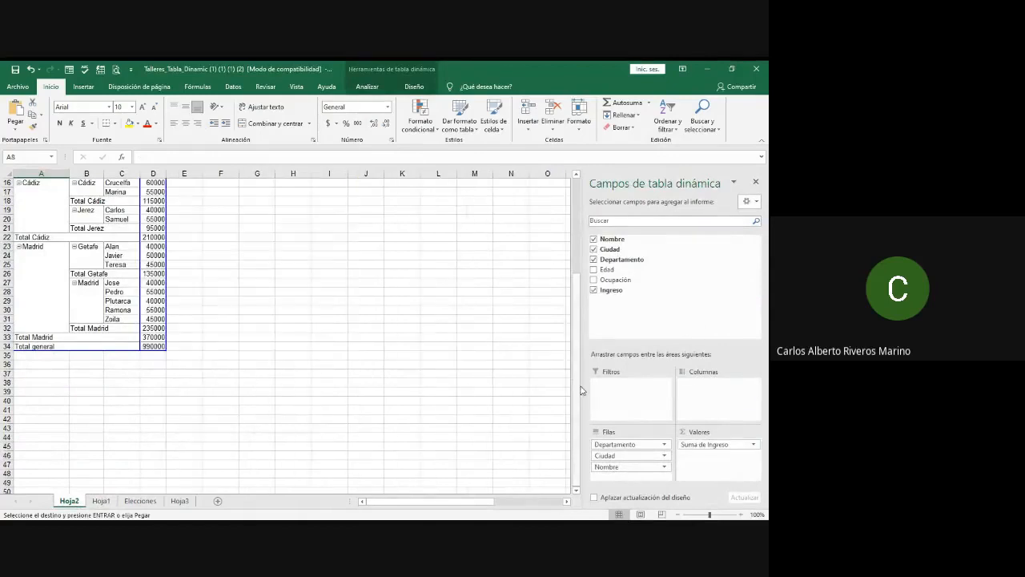
scroll(583, 390, "up", 5)
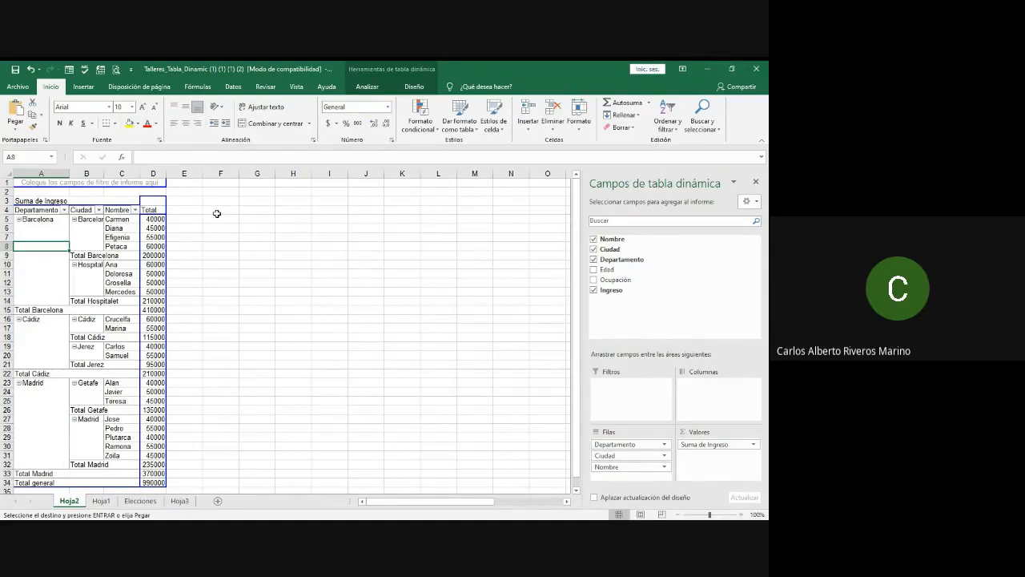
- Add Ingreso as a report filter and restrict it to the values 55000 and 60000
left_click_drag(618, 291, 640, 386)
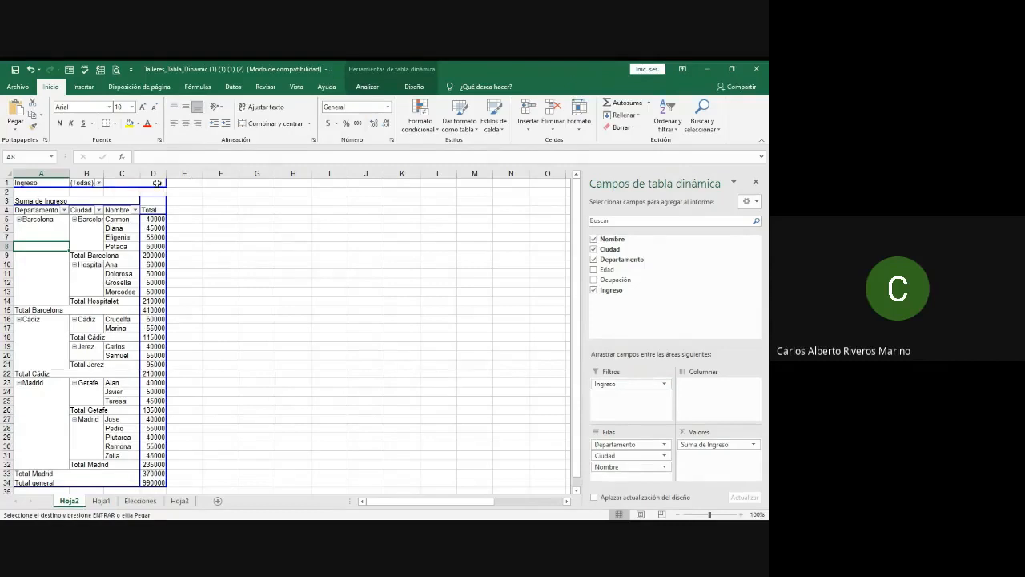
left_click(99, 183)
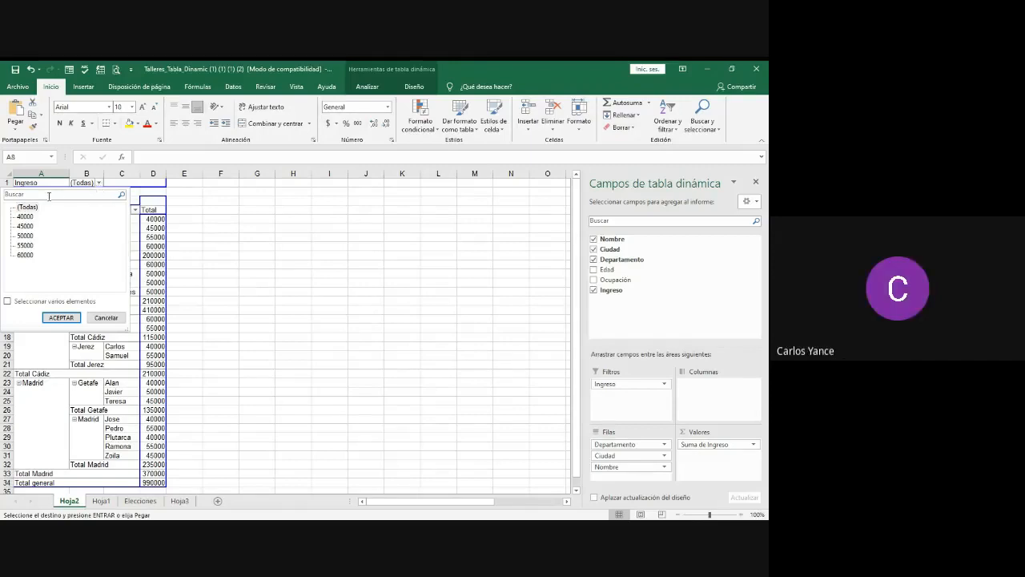
left_click(9, 301)
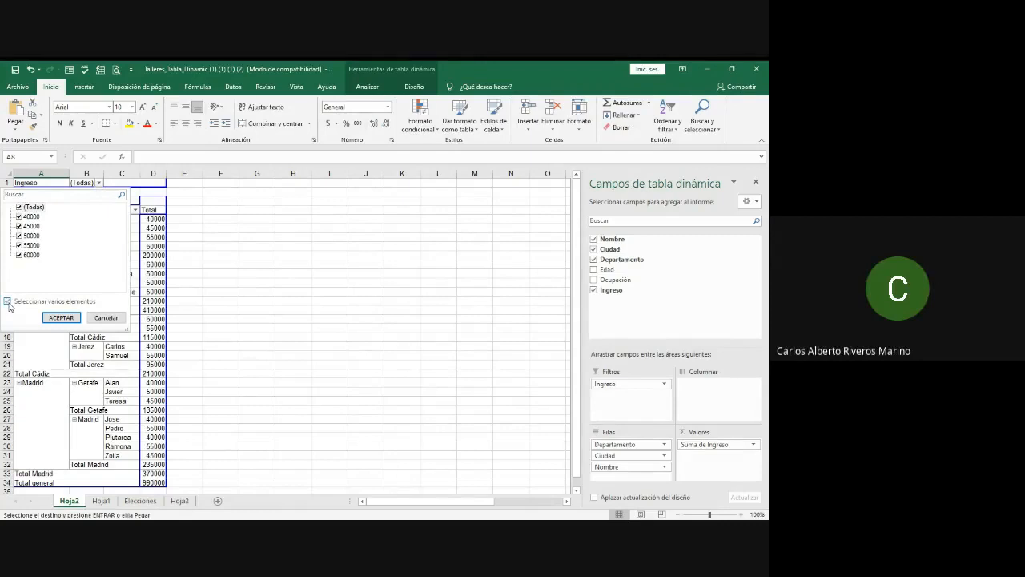
left_click(19, 207)
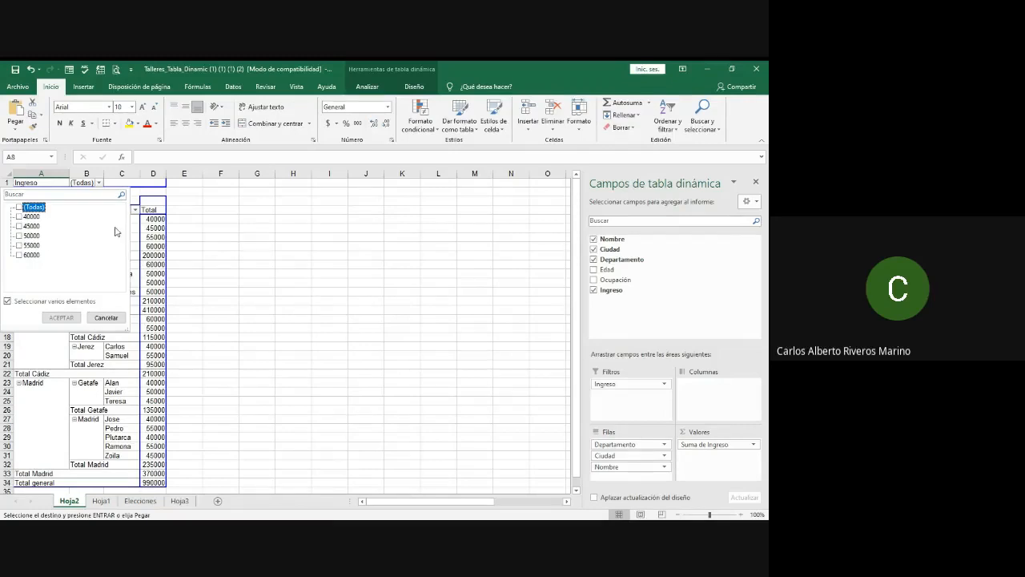
left_click(18, 245)
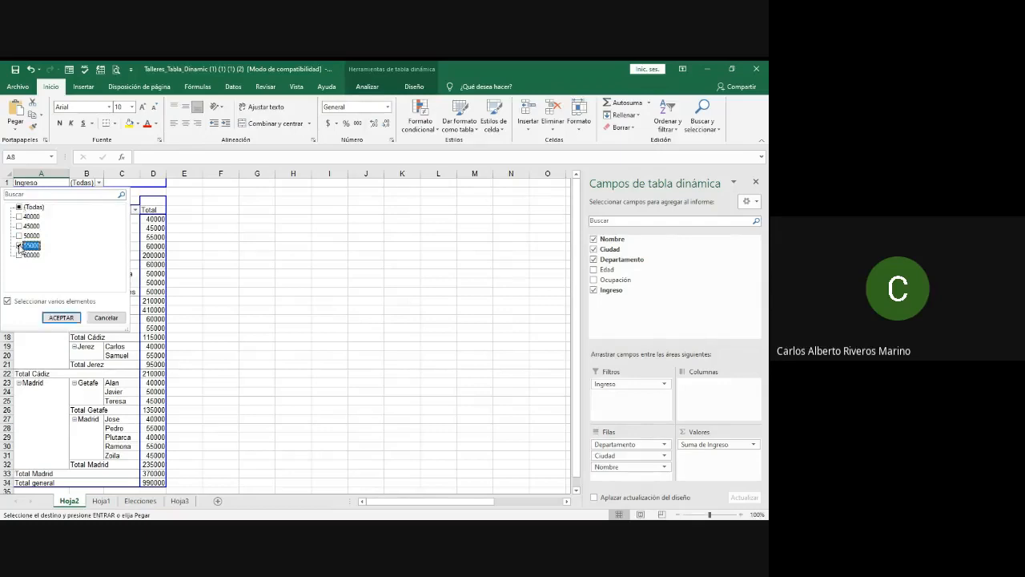
left_click(19, 255)
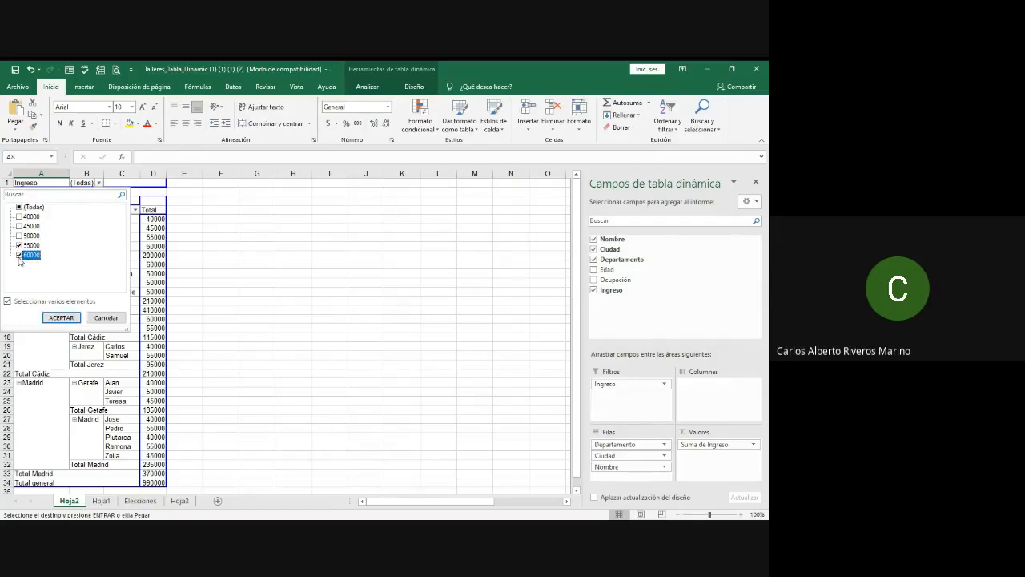
left_click(61, 317)
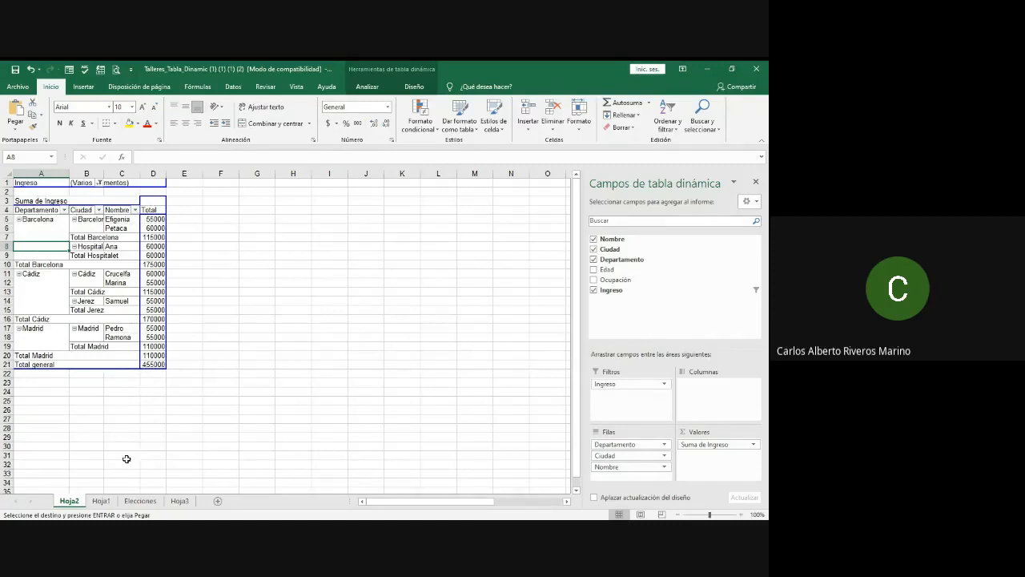
- Undo the income filter and every field placement until the Hoja2 pivot table is empty and the exercise texts are restored
left_click(30, 70)
left_click(30, 70)
left_click(30, 70)
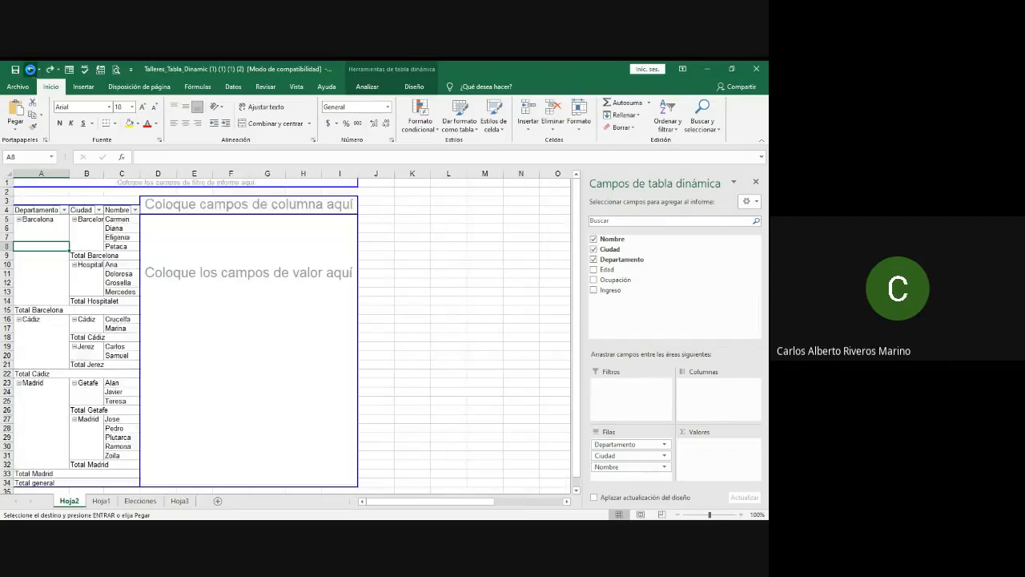
left_click(31, 71)
left_click(30, 71)
left_click(30, 70)
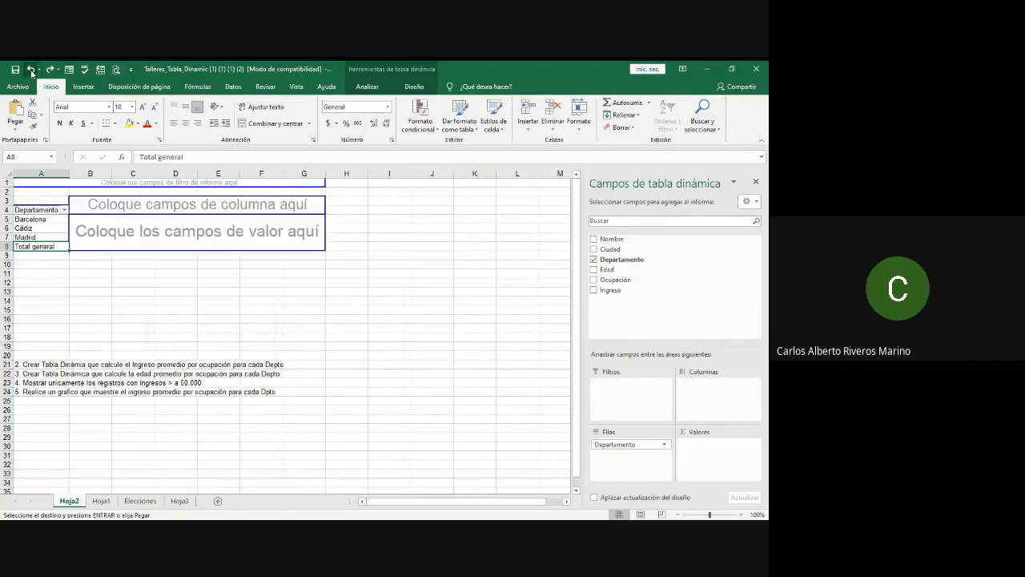
left_click(30, 71)
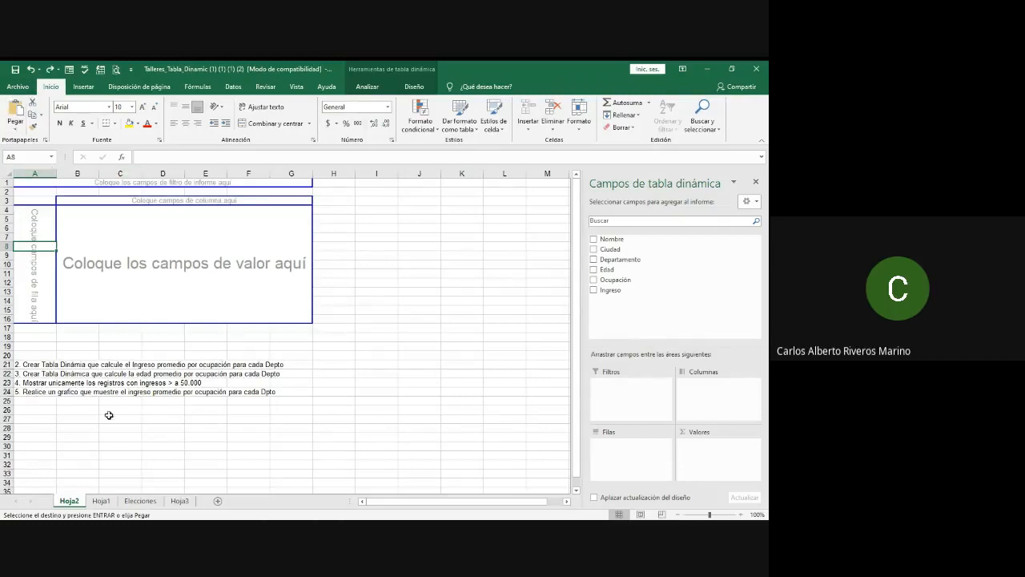
- Insert a pivot chart on a new sheet from the data range A1:F21 of Hoja1
left_click(100, 501)
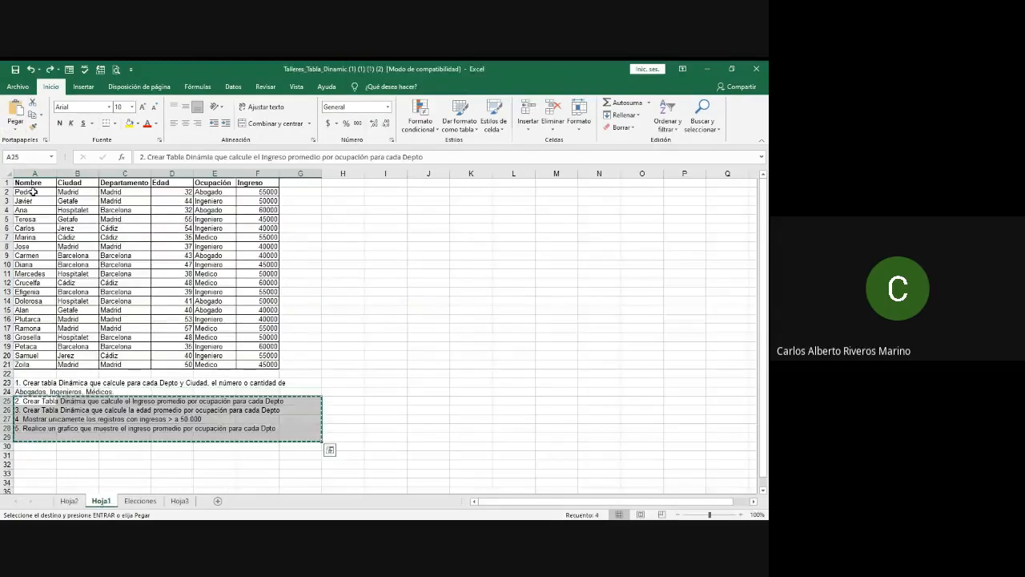
left_click_drag(32, 183, 264, 365)
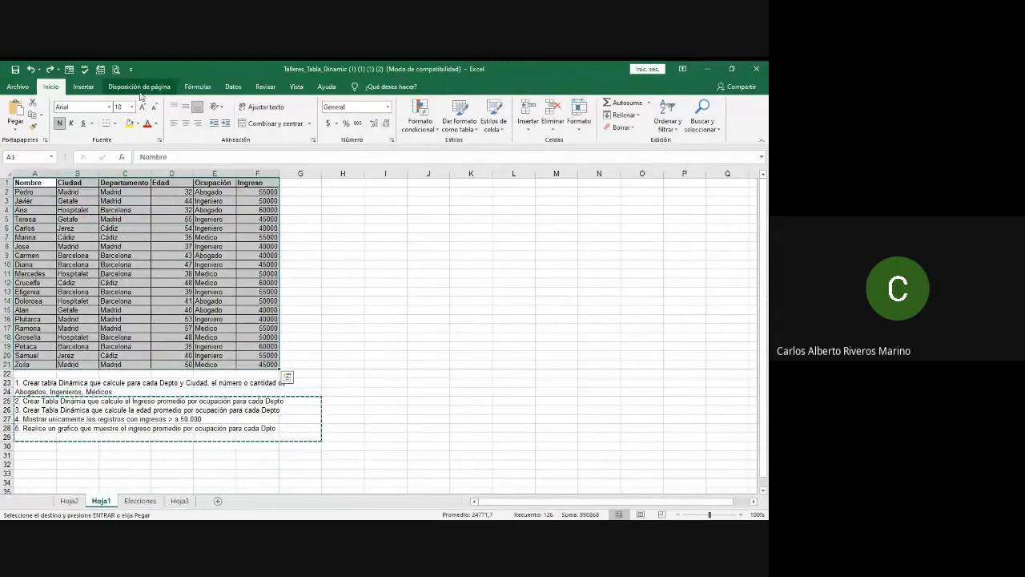
left_click(83, 86)
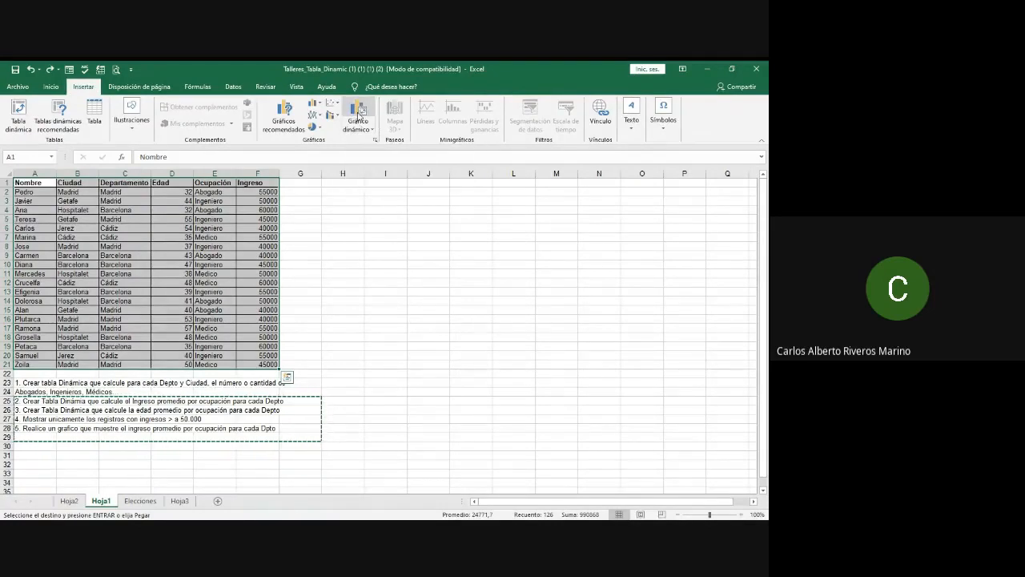
left_click(358, 111)
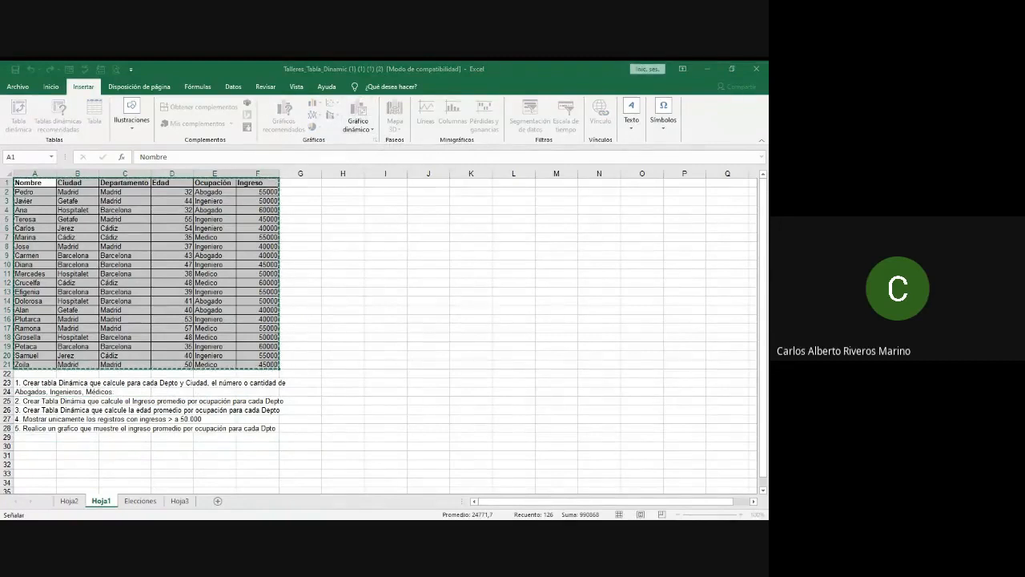
left_click(463, 374)
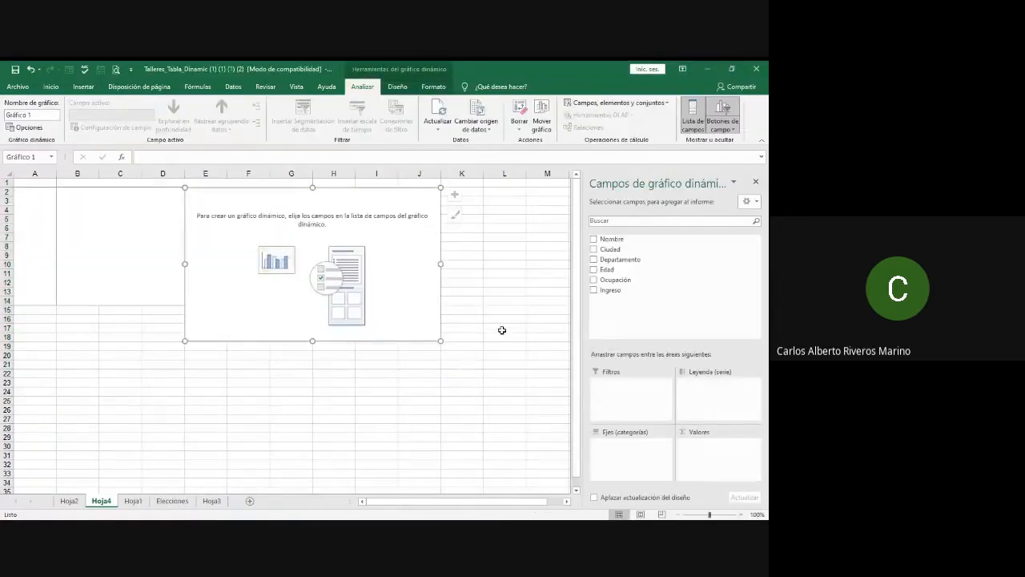
- Copy the text of exercise 5 from Hoja1 and paste it below the empty pivot chart on Hoja4, in row 23
left_click(133, 502)
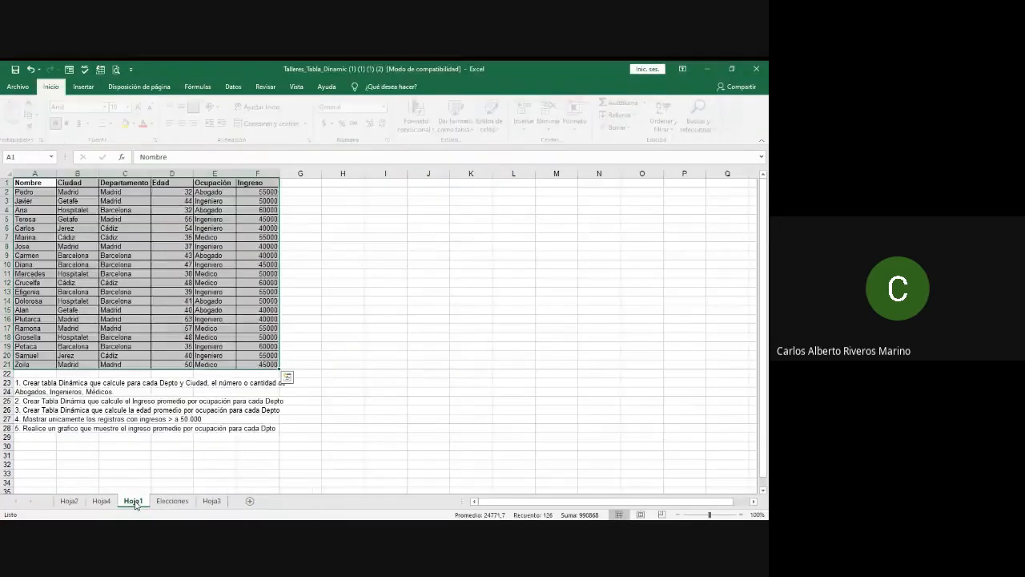
left_click_drag(32, 428, 279, 435)
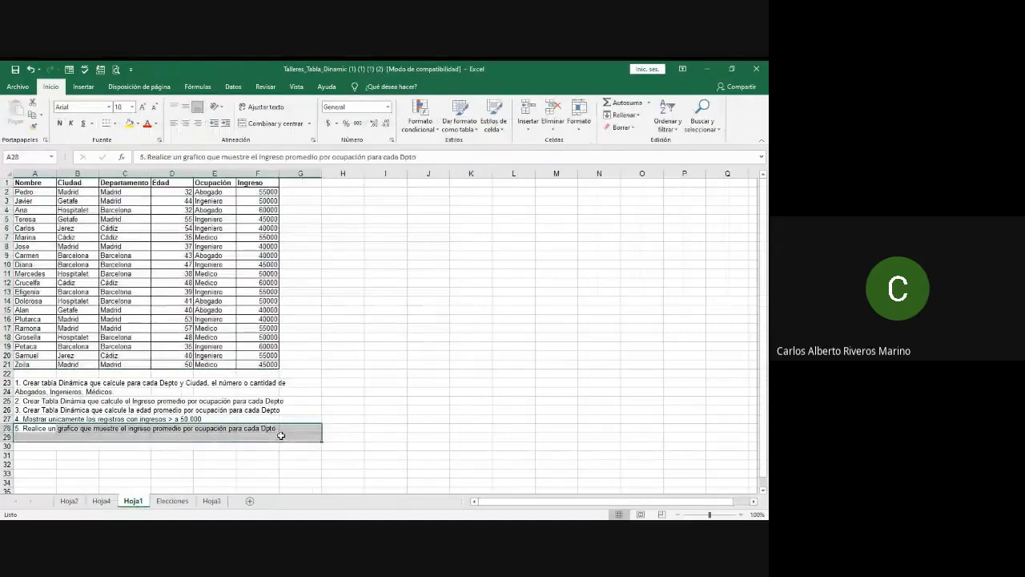
key("ctrl+c")
left_click(101, 501)
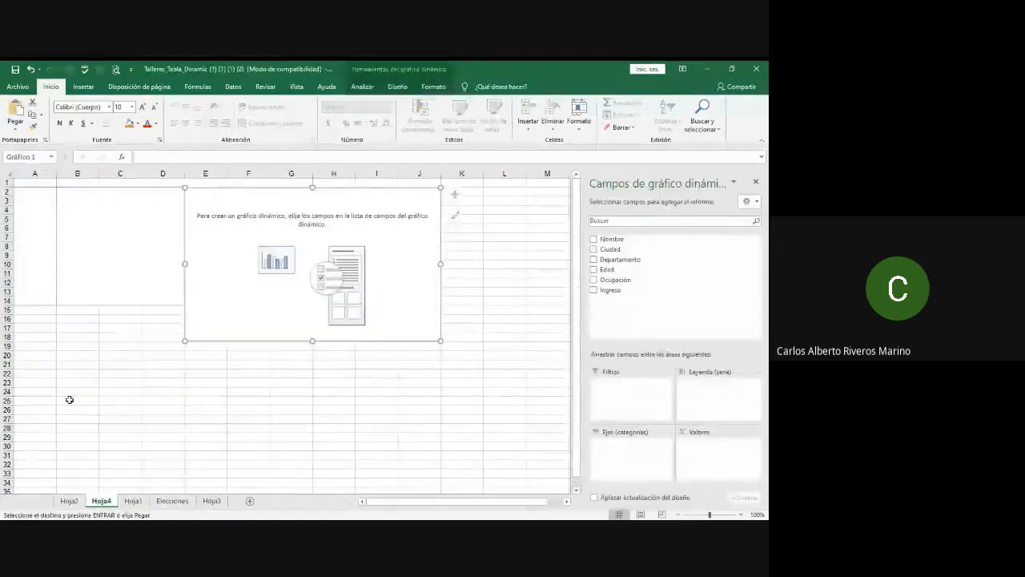
left_click(45, 384)
key("ctrl+v")
- Set up the pivot chart with Departamento as axis categories, Ocupación as legend series and Ingreso as values
left_click(197, 265)
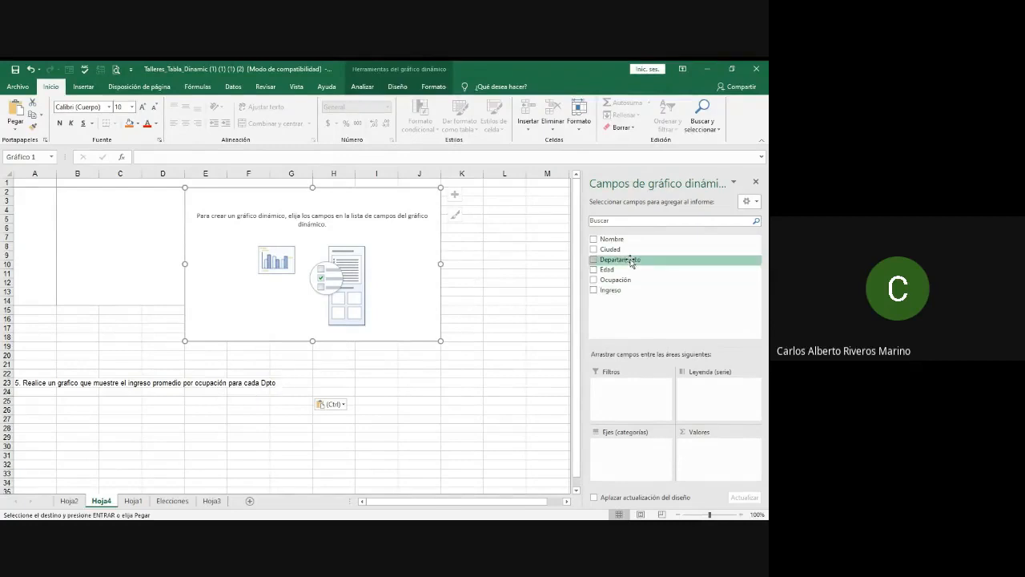
left_click_drag(631, 262, 633, 449)
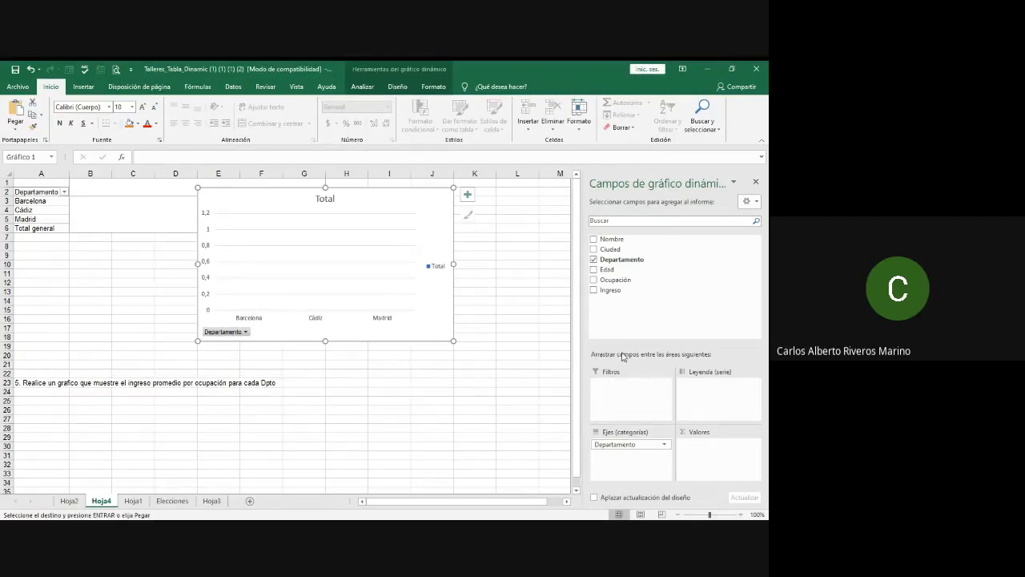
mouse_move(617, 280)
left_mouse_down()
mouse_move(701, 338)
mouse_move(718, 388)
left_mouse_up()
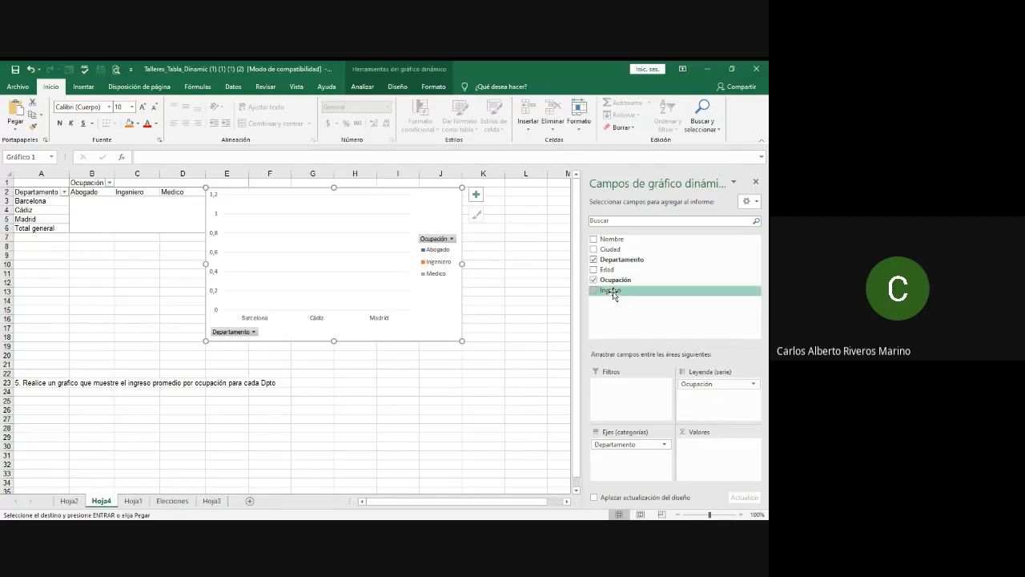
left_click_drag(614, 295, 706, 451)
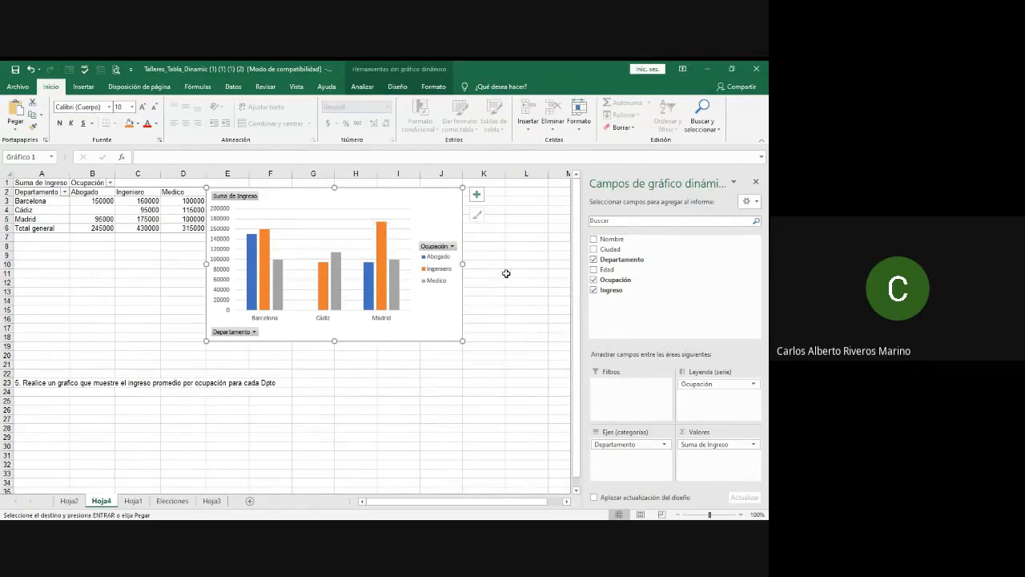
- Change the summary function of the Ingreso values in the pivot chart from sum to average
left_click(753, 445)
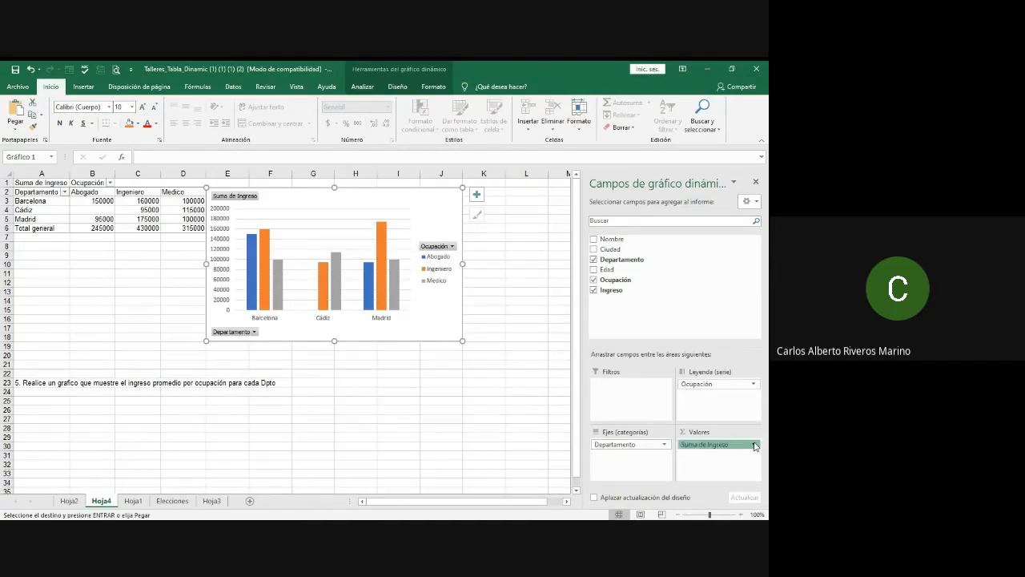
left_click(687, 441)
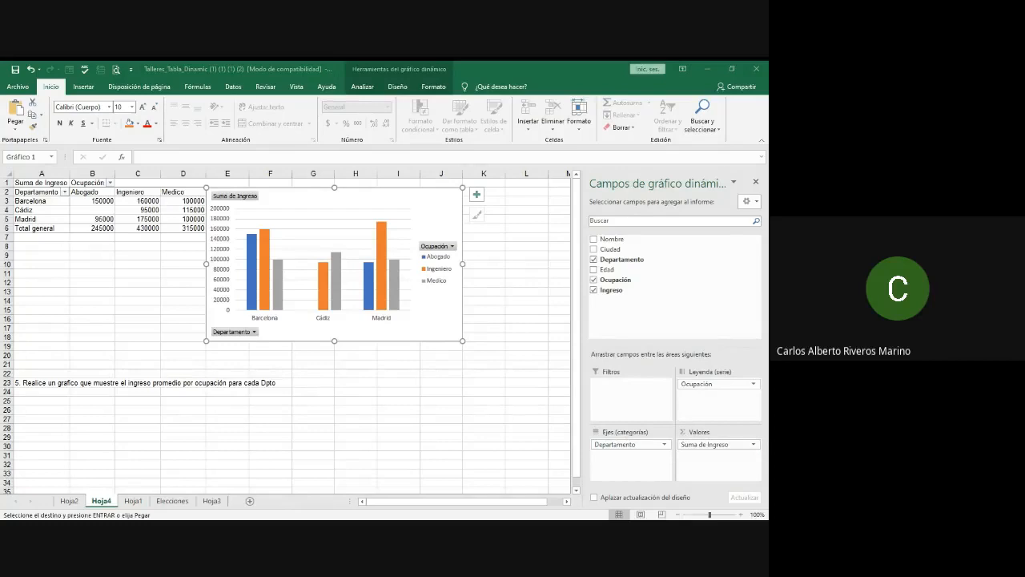
left_click(484, 368)
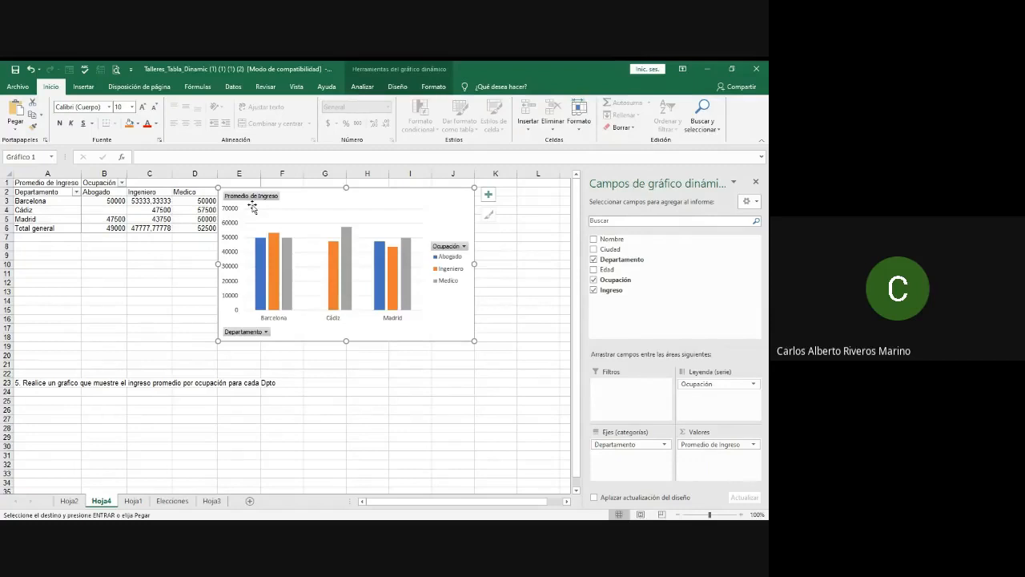
- Filter the pivot chart's Departamento field to show only Barcelona
left_click(266, 332)
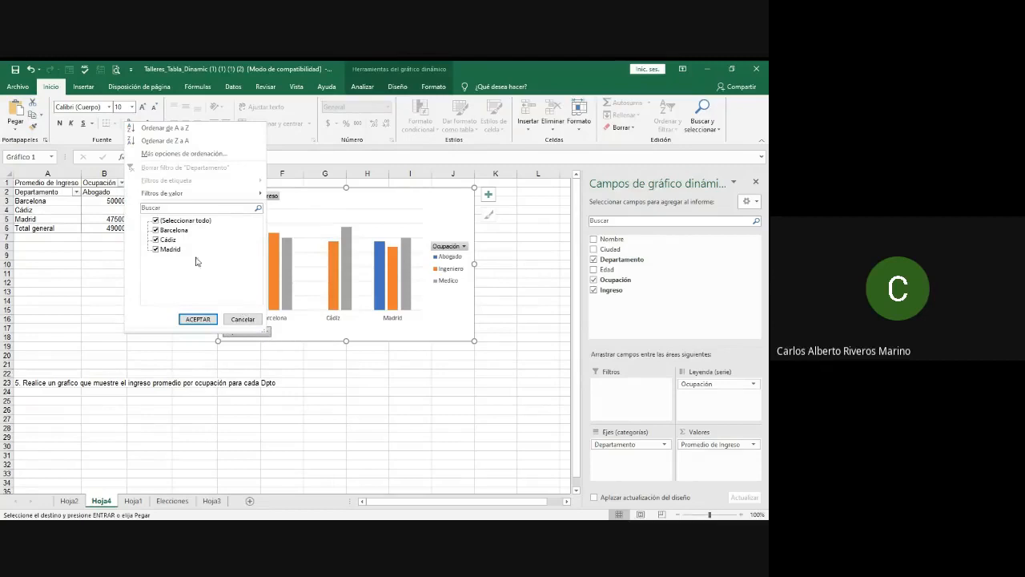
left_click(156, 220)
left_click(155, 230)
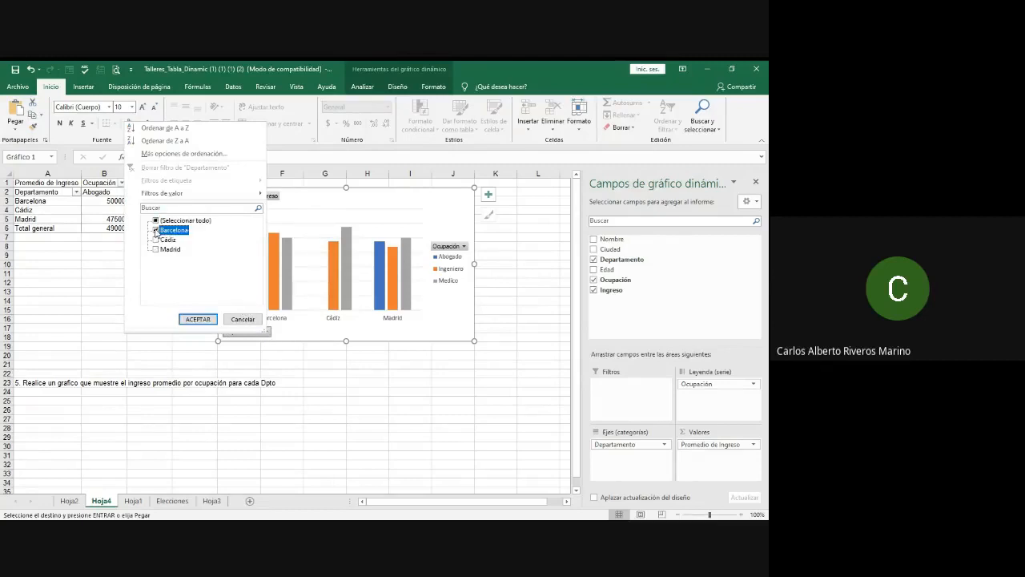
left_click(199, 321)
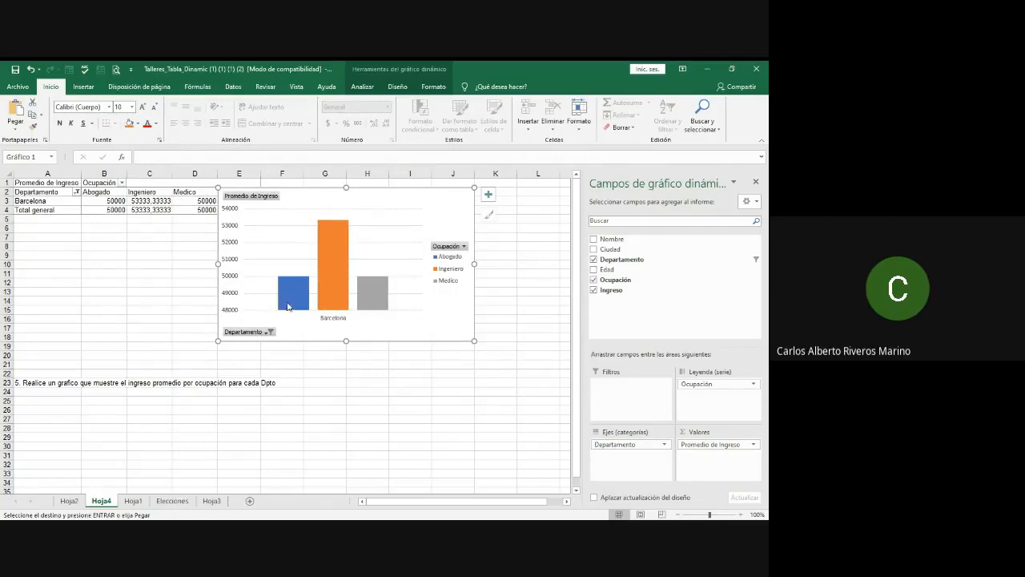
- Exclude Medico from the Ocupación legend of the pivot chart, leaving the Departamento filter as it is
left_click(464, 247)
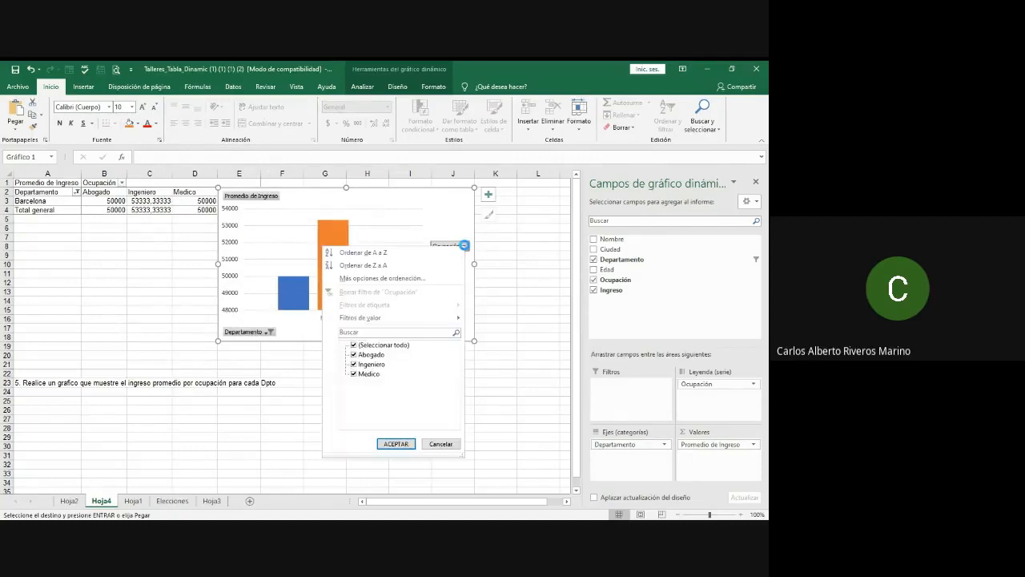
left_click(354, 374)
left_click(398, 443)
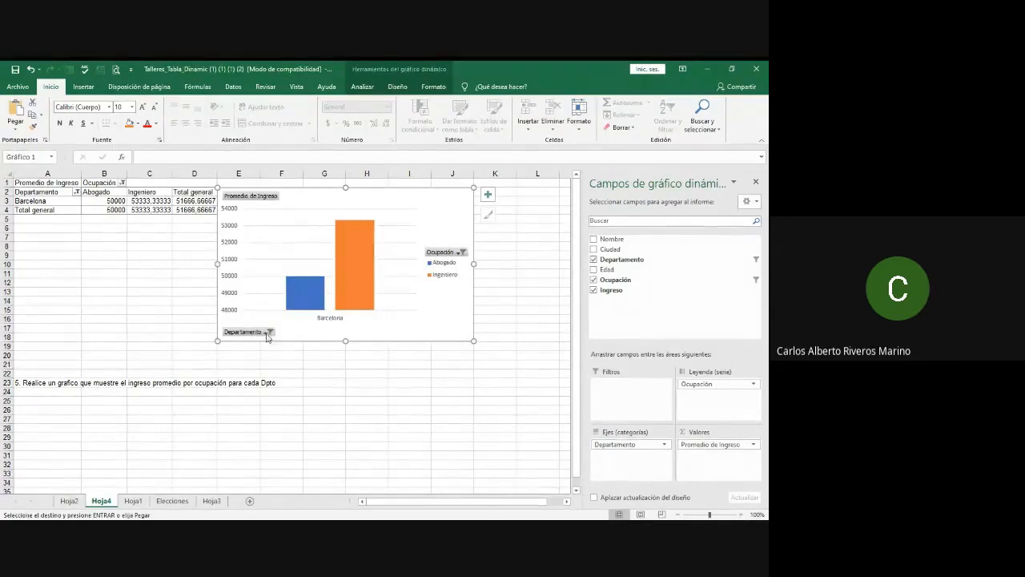
left_click(269, 333)
left_click(242, 318)
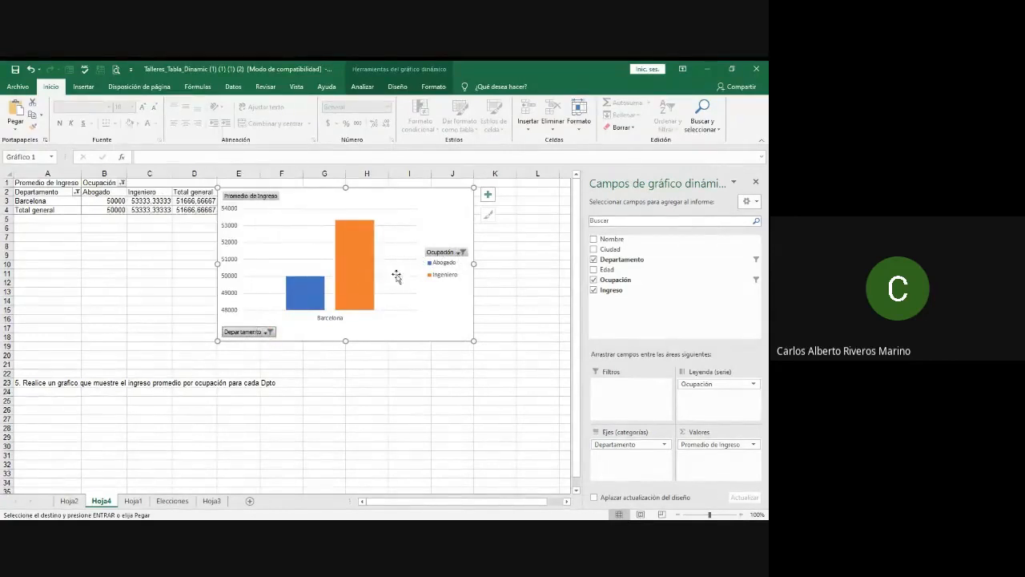
- Include Medico in the Ocupación filter and Cádiz and Madrid in the Departamento filter of the pivot chart again
left_click(461, 252)
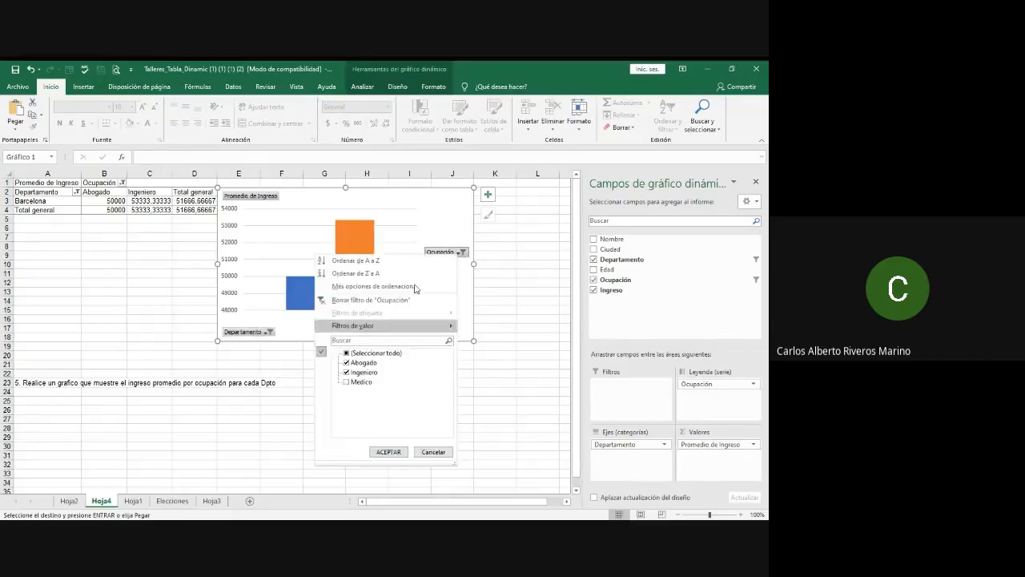
left_click(347, 382)
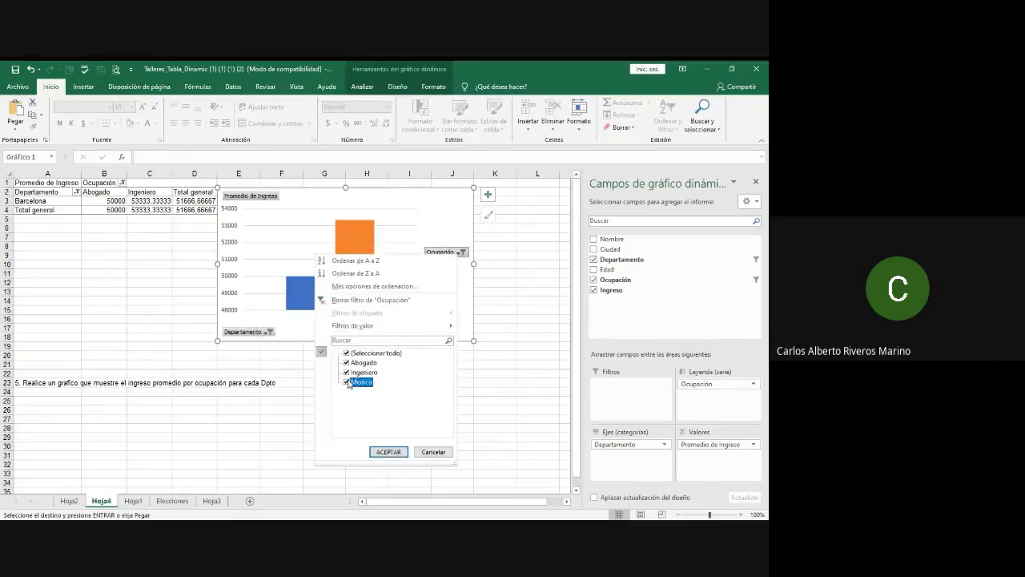
left_click(389, 452)
left_click(270, 331)
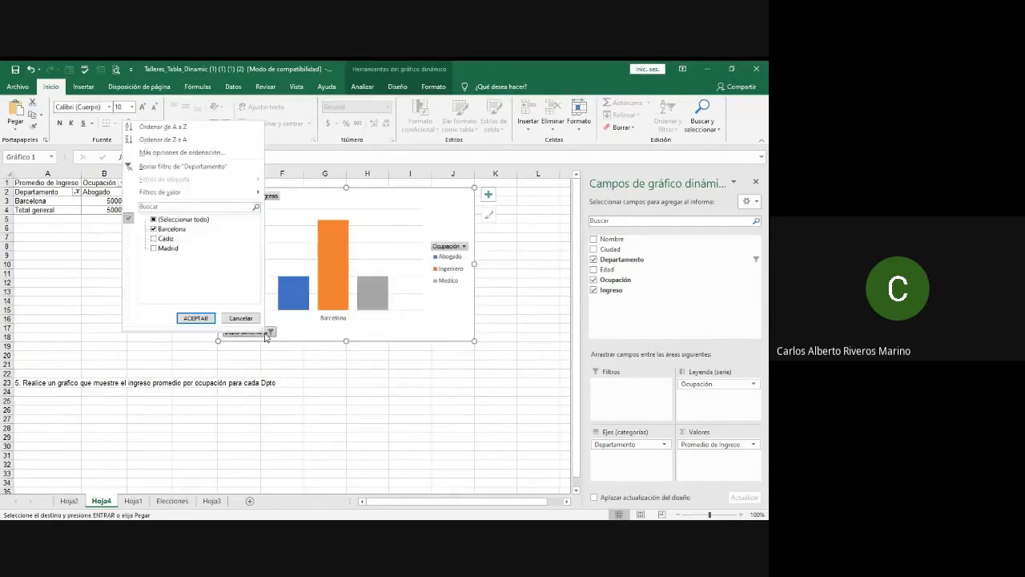
left_click(154, 238)
left_click(152, 248)
left_click(195, 318)
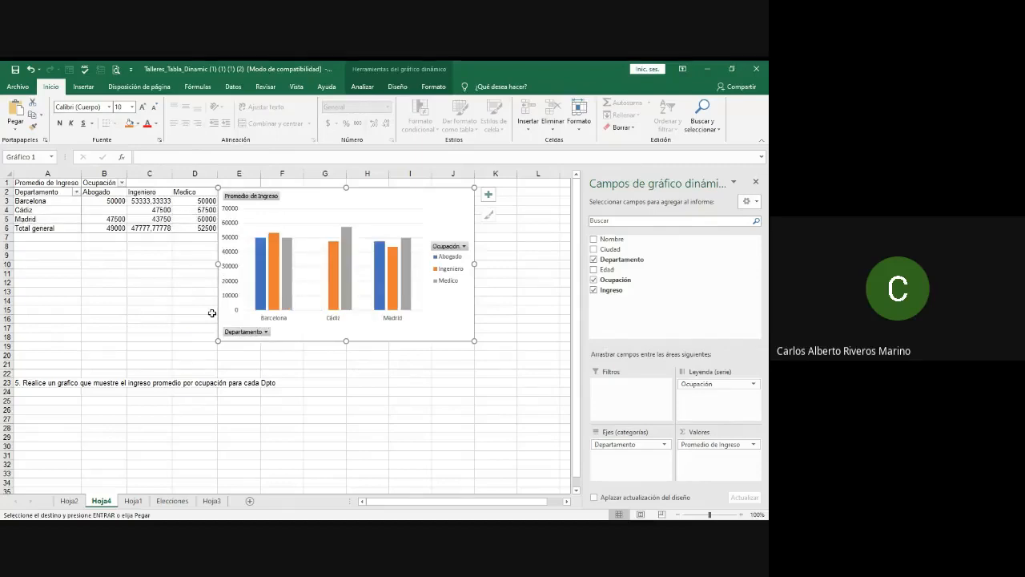
- Try to edit the empty Abogado value for Cádiz, cell B4, directly in the Hoja4 pivot table
left_click(233, 86)
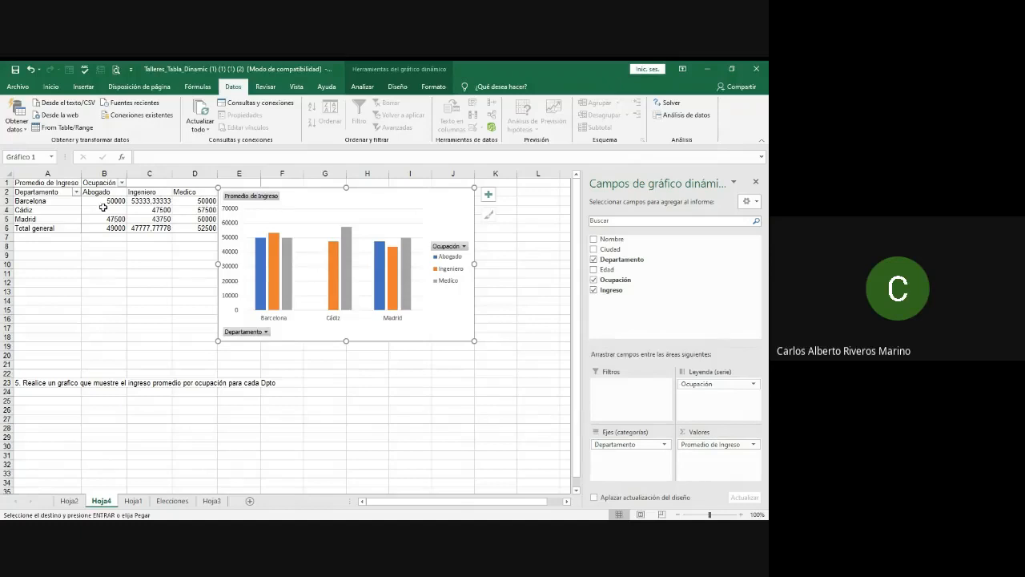
left_click(109, 207)
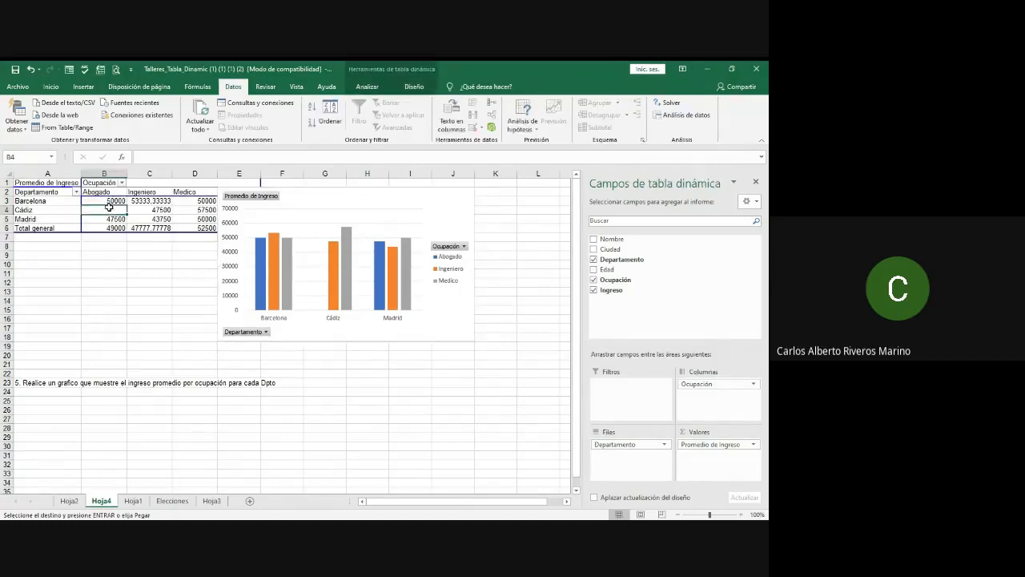
double_click(109, 207)
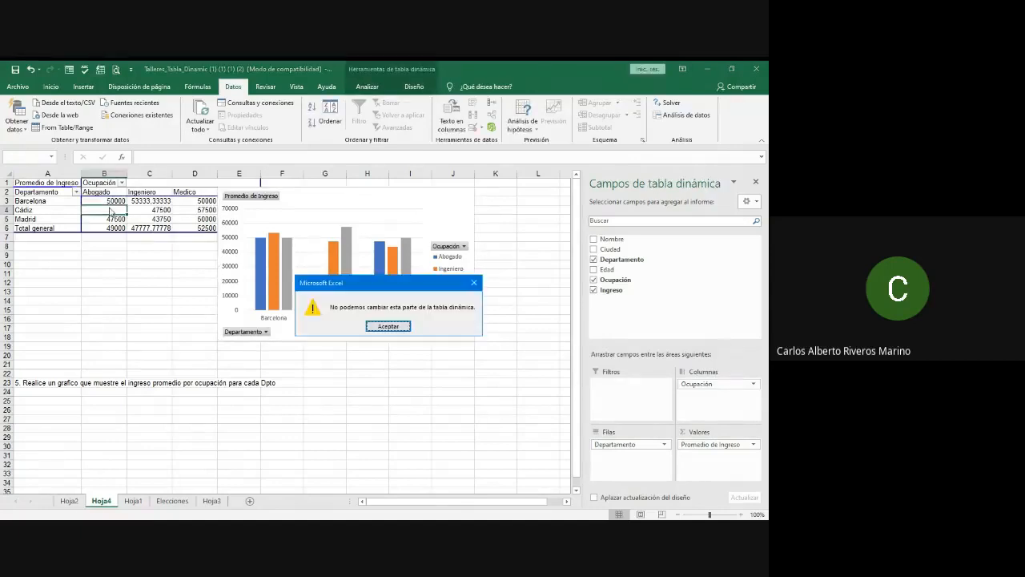
left_click(388, 326)
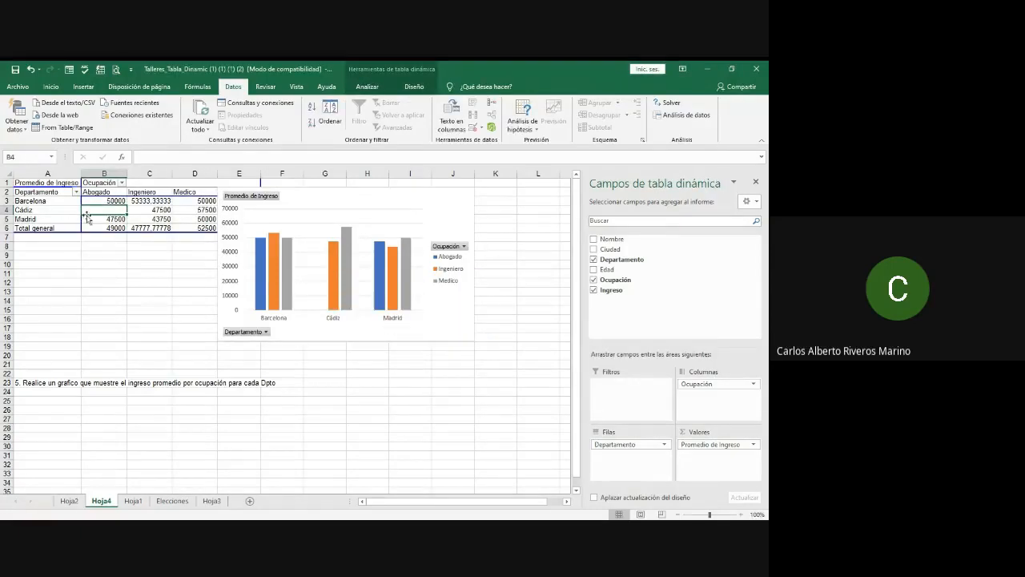
- Set the Ingreso value in cell F7 of Hoja1 to 400000 and return to the pivot chart on Hoja4
left_click(134, 502)
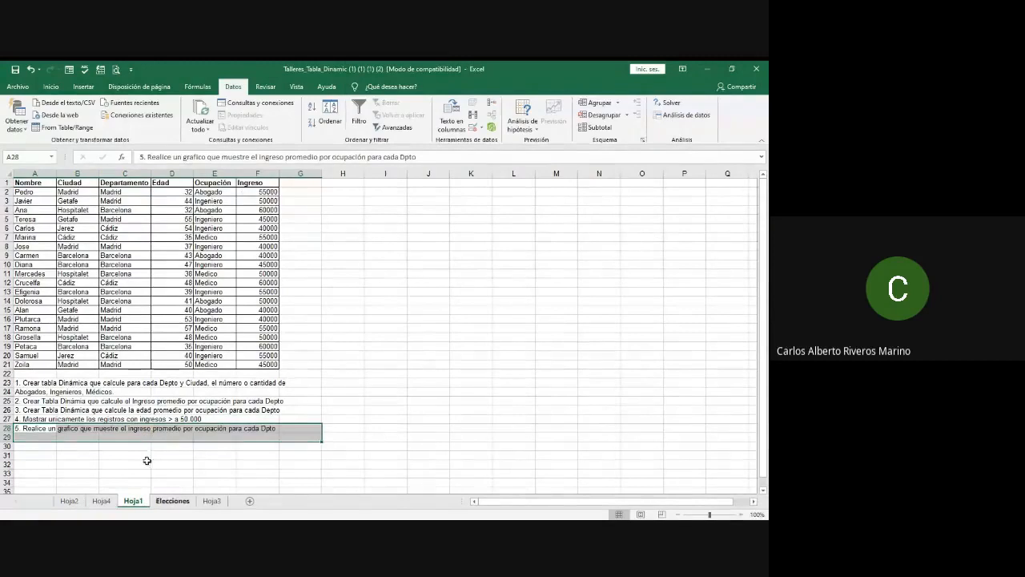
left_click(103, 502)
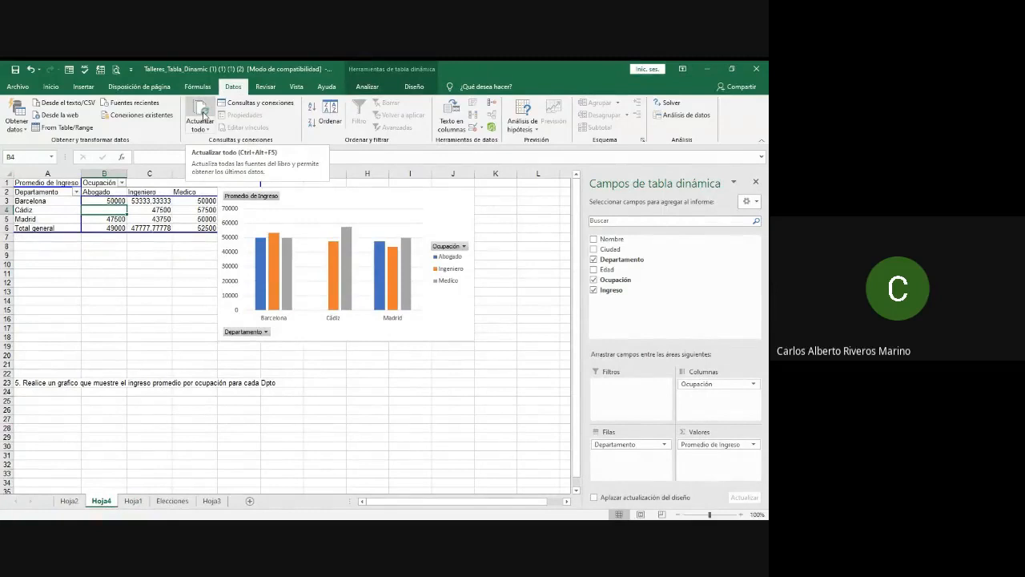
left_click(133, 502)
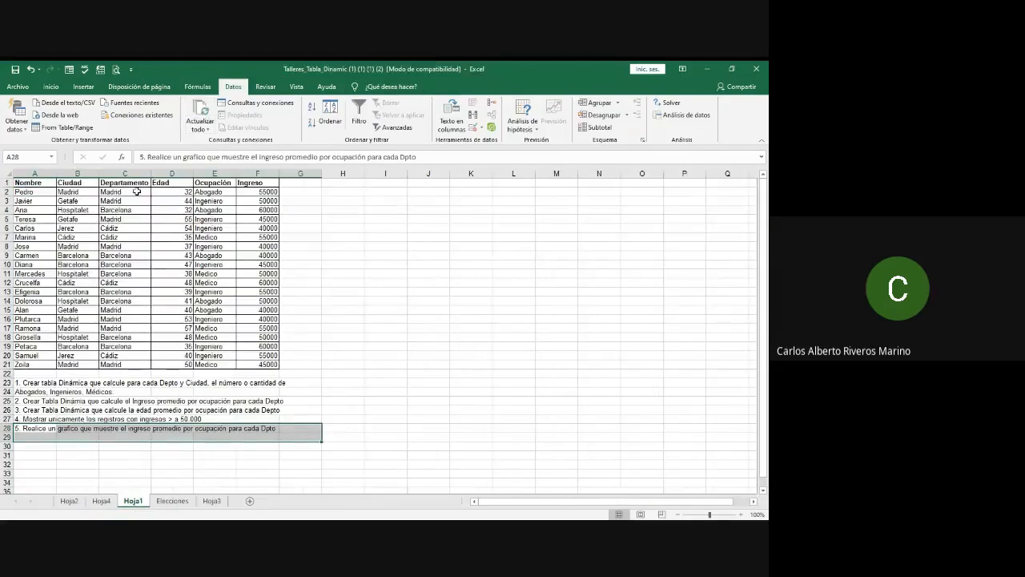
left_click(271, 237)
type("400000")
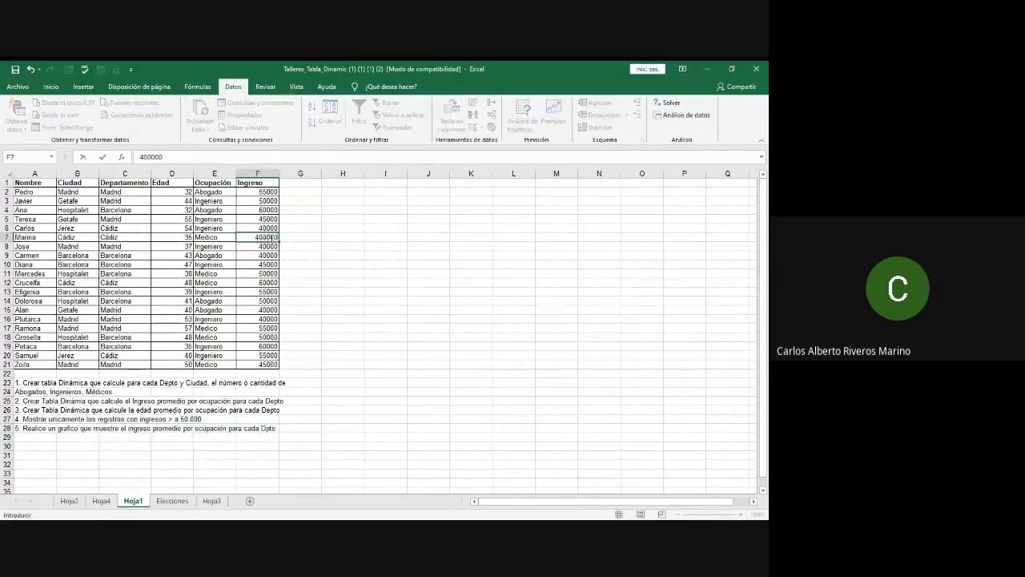
key("Return")
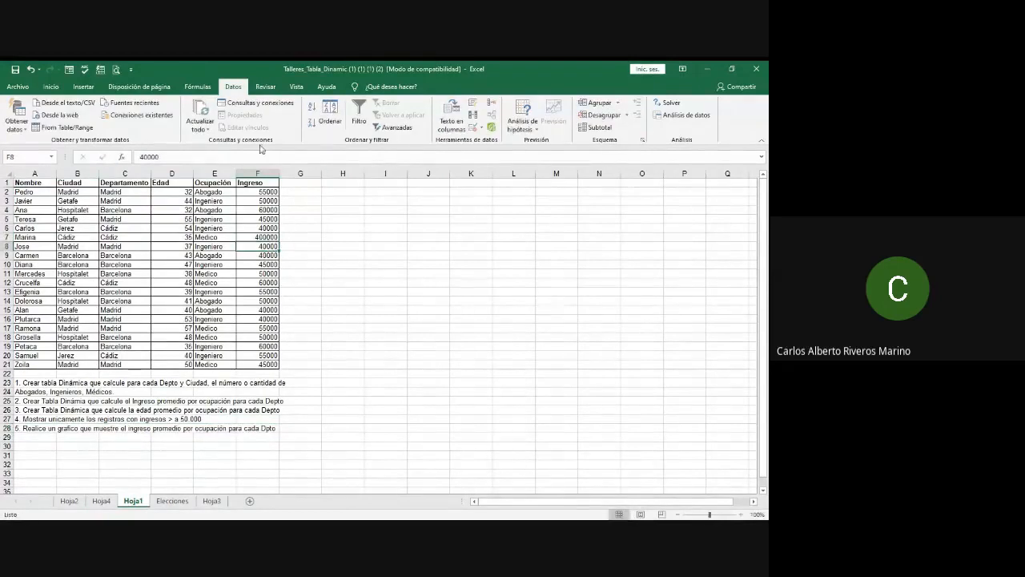
left_click(99, 491)
left_click(101, 500)
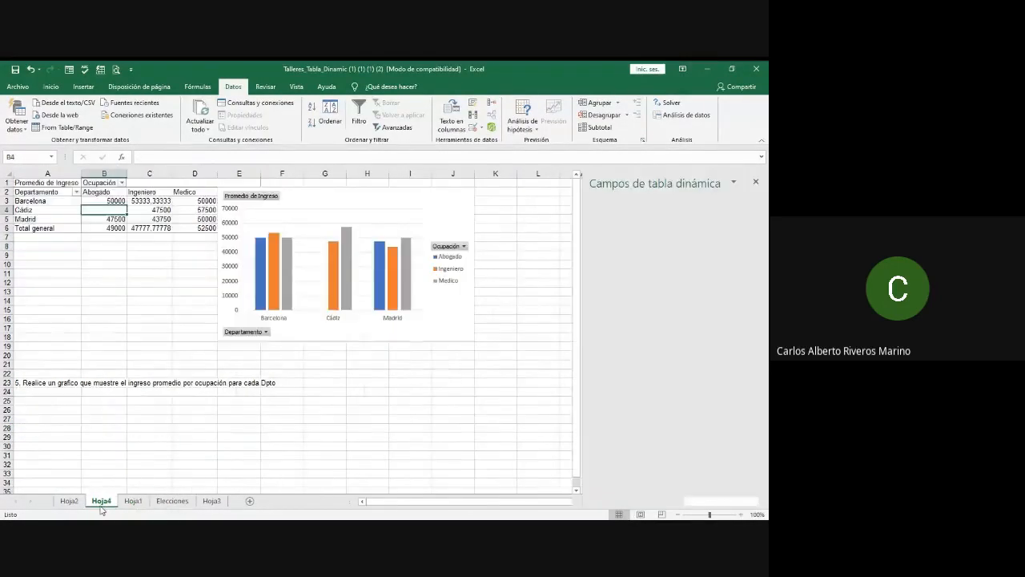
- Refresh the Hoja4 pivot table and its chart with the changed Ingreso data
left_click(201, 112)
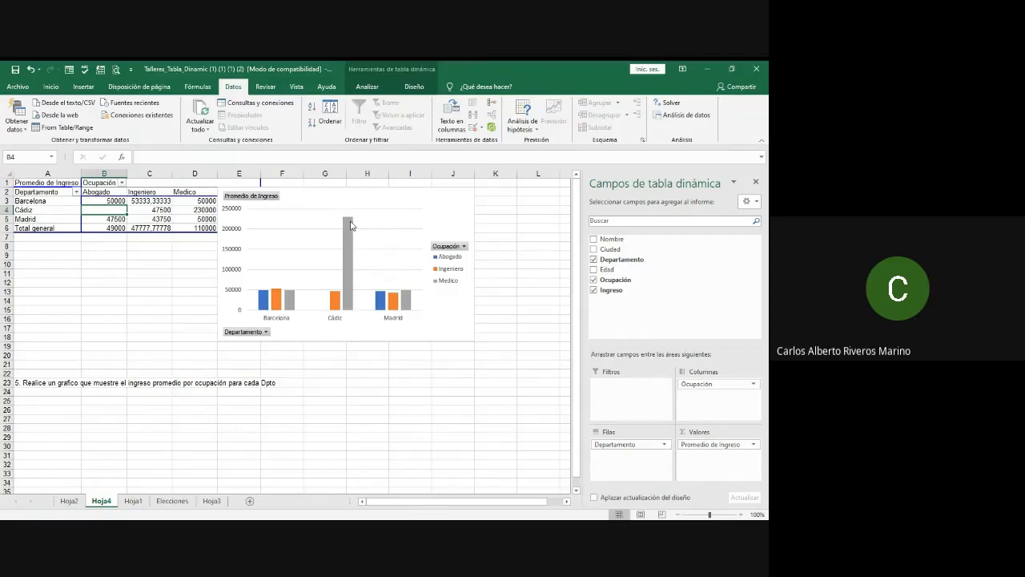
- Set the Ingreso value in cell F7 of Hoja1 to 40000 and refresh the pivot table and chart on Hoja4
left_click(133, 501)
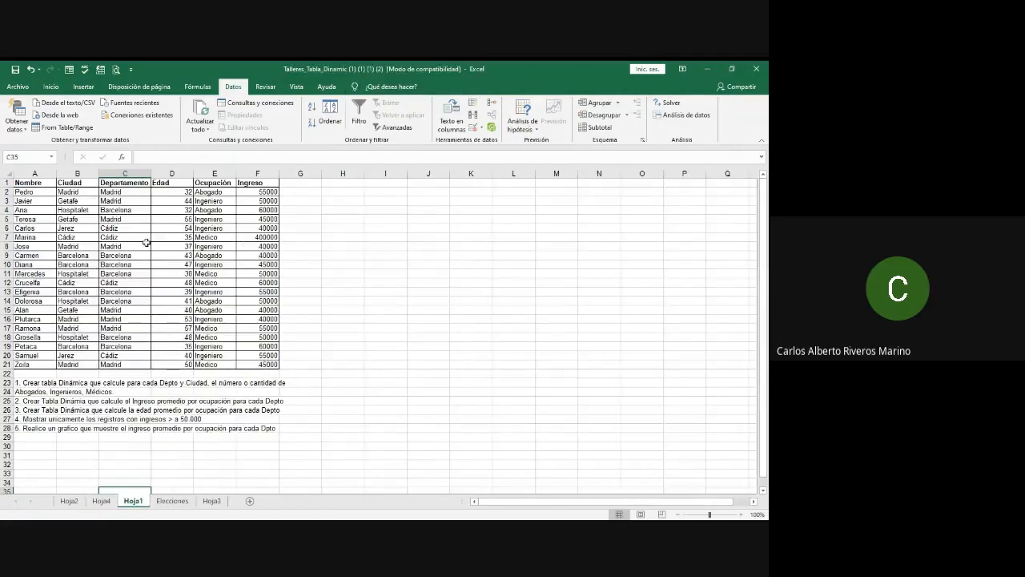
left_click(260, 238)
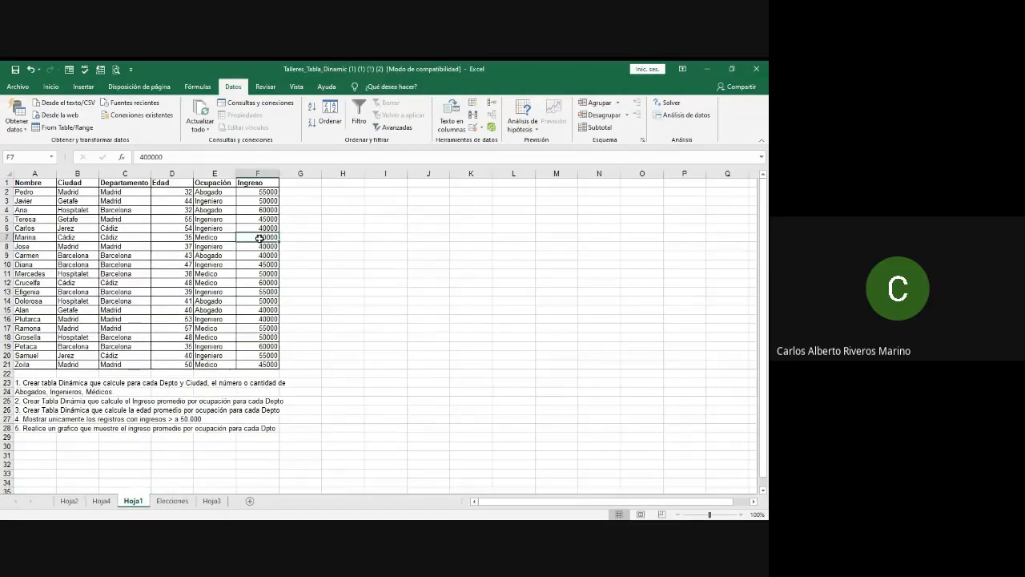
type("40000")
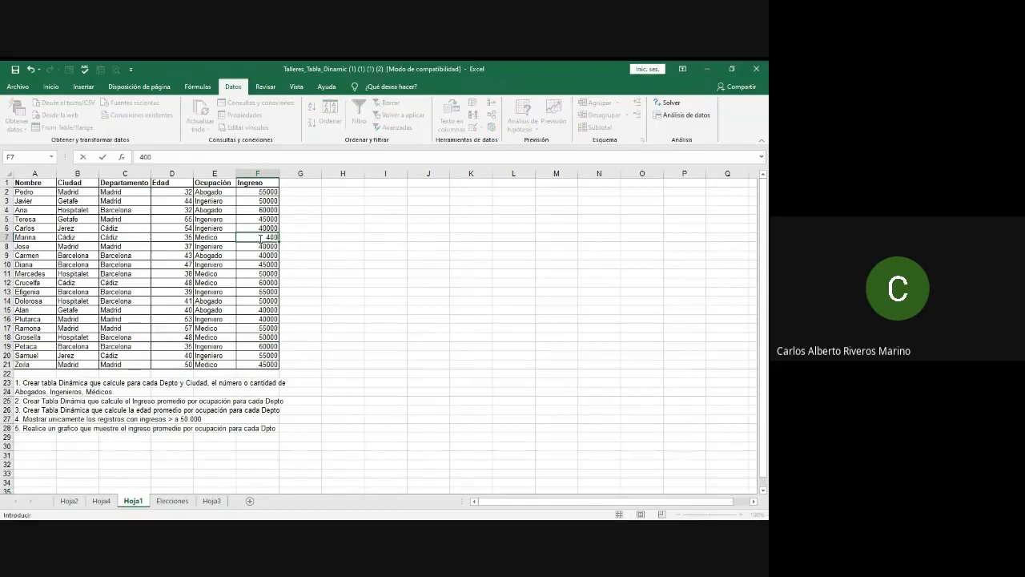
key("Return")
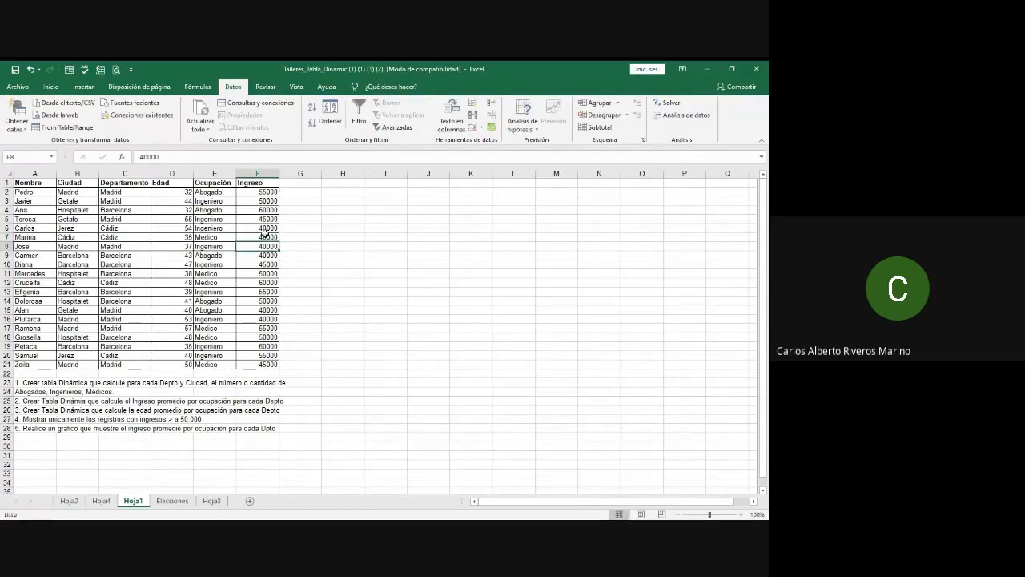
left_click(172, 501)
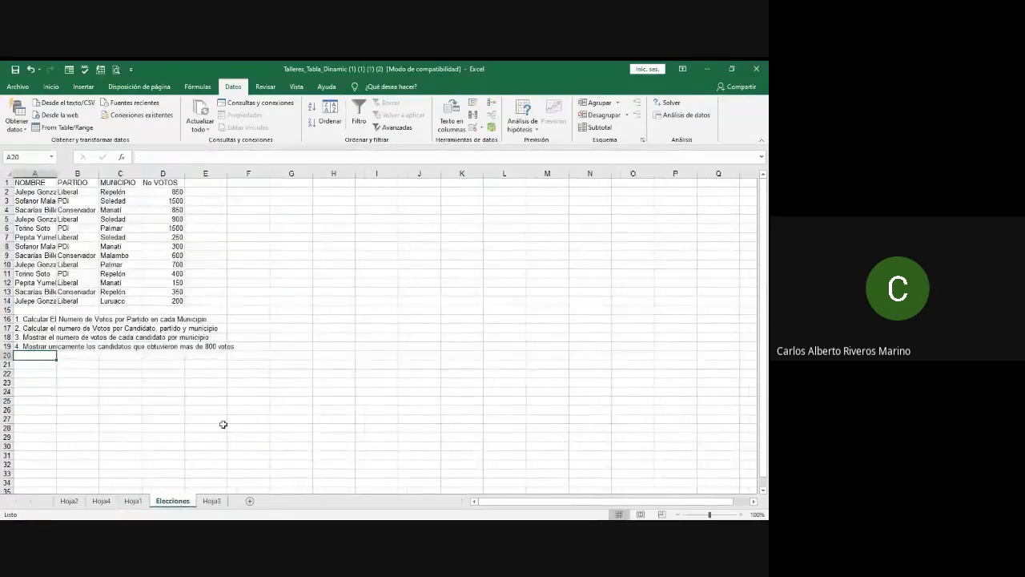
left_click(101, 501)
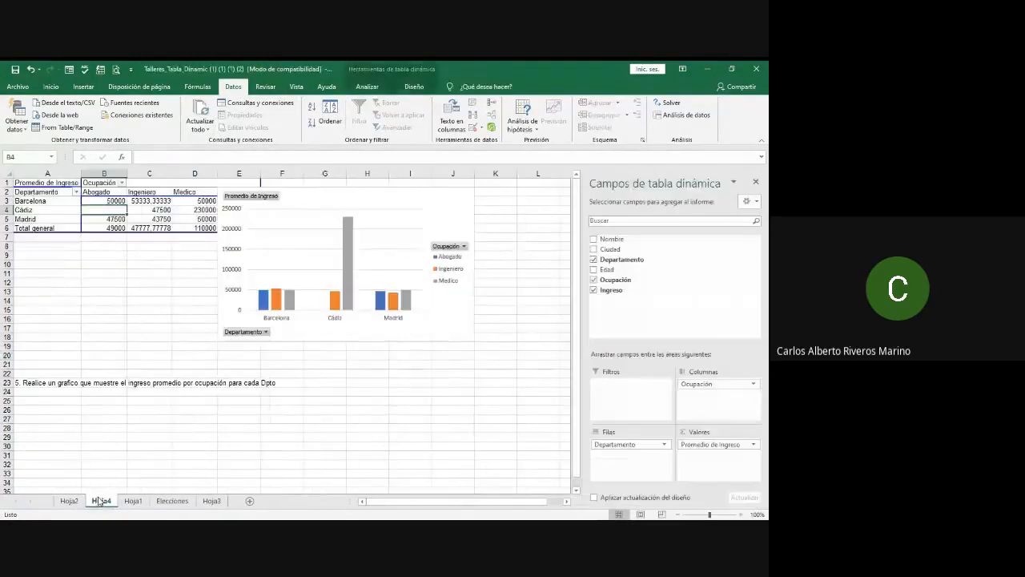
left_click(202, 112)
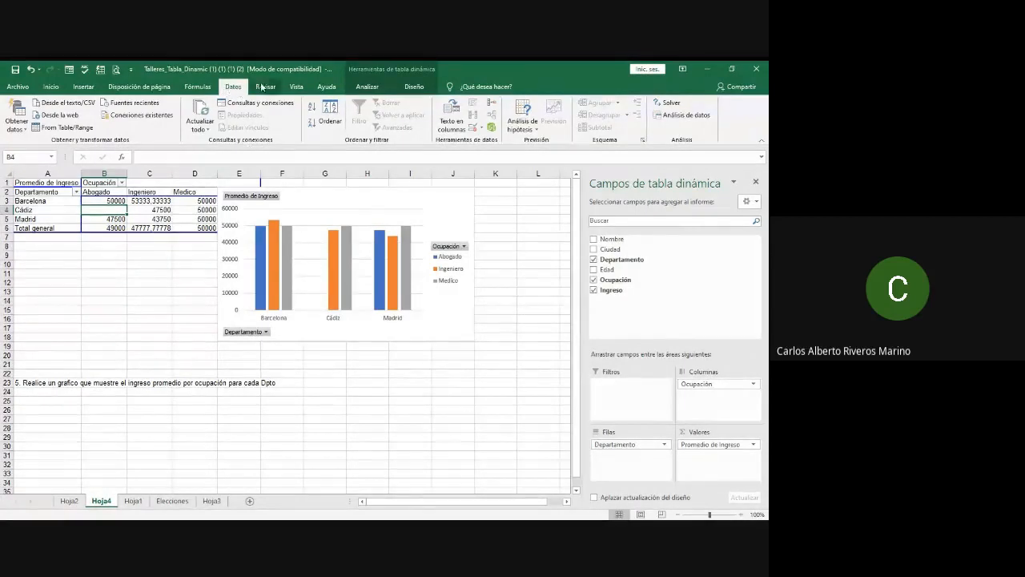
left_click(201, 118)
- Widen the NOMBRE column on the Elecciones sheet to fit the full candidate names
left_click(161, 504)
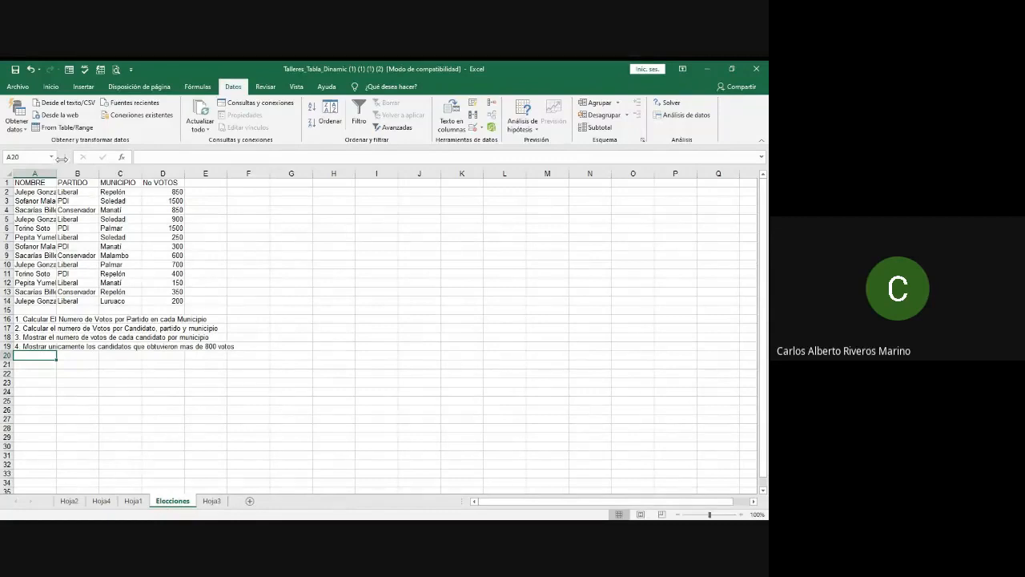
left_click_drag(57, 173, 64, 173)
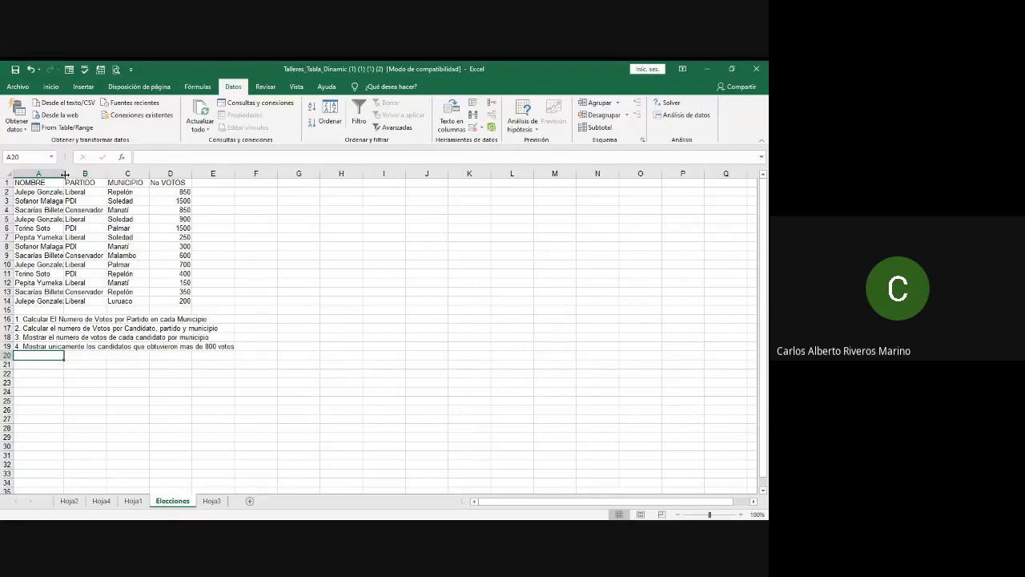
left_click_drag(64, 174, 94, 174)
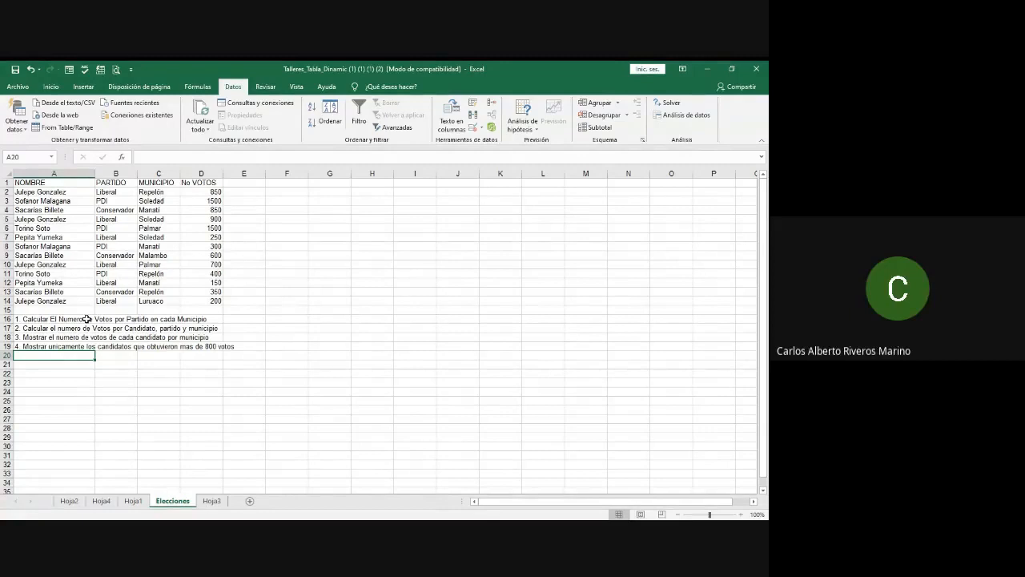
key("alt+Tab")
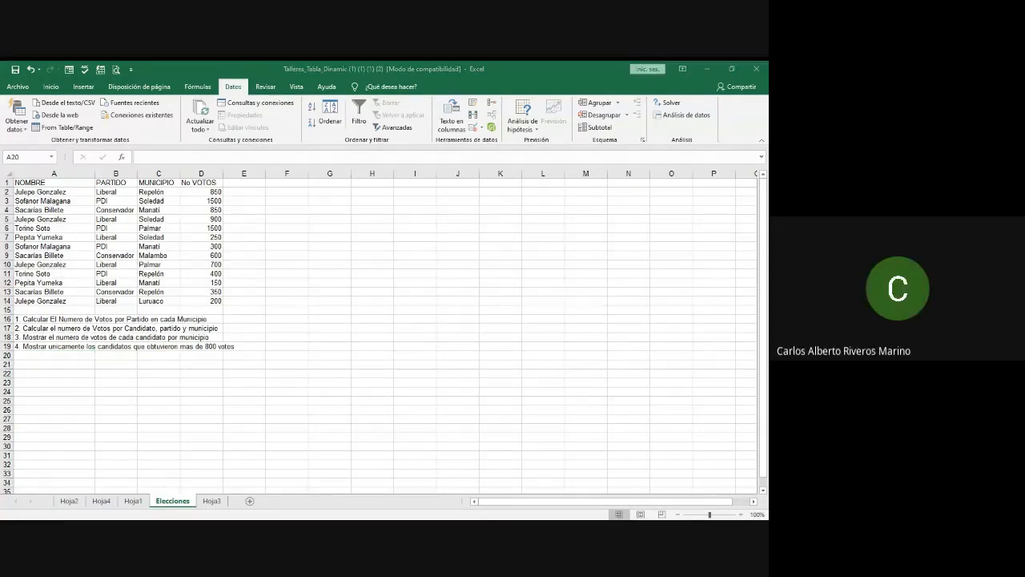